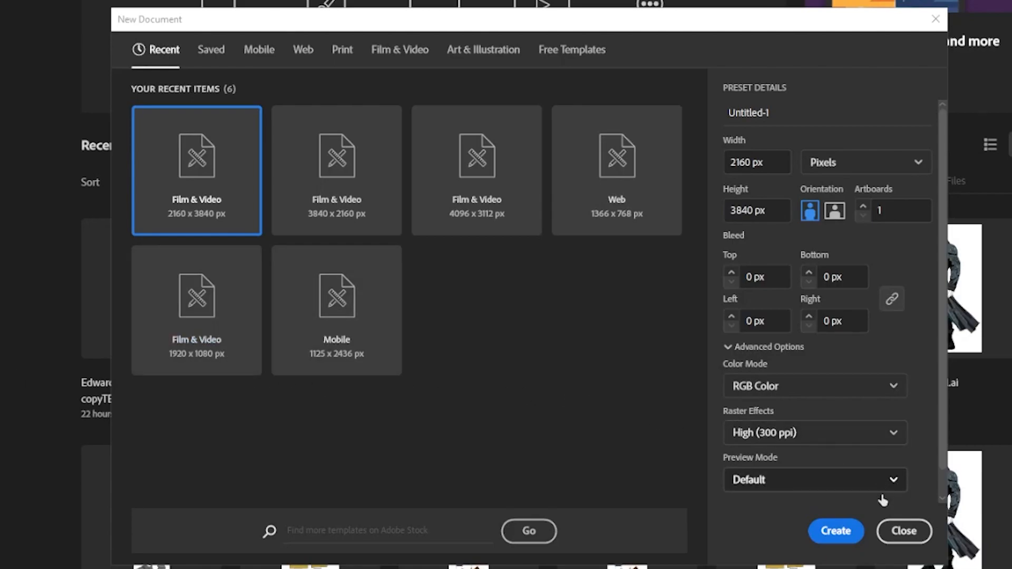
# Create a new 2160 x 3840 px portrait RGB document with one artboard.
pyautogui.click(836, 532)
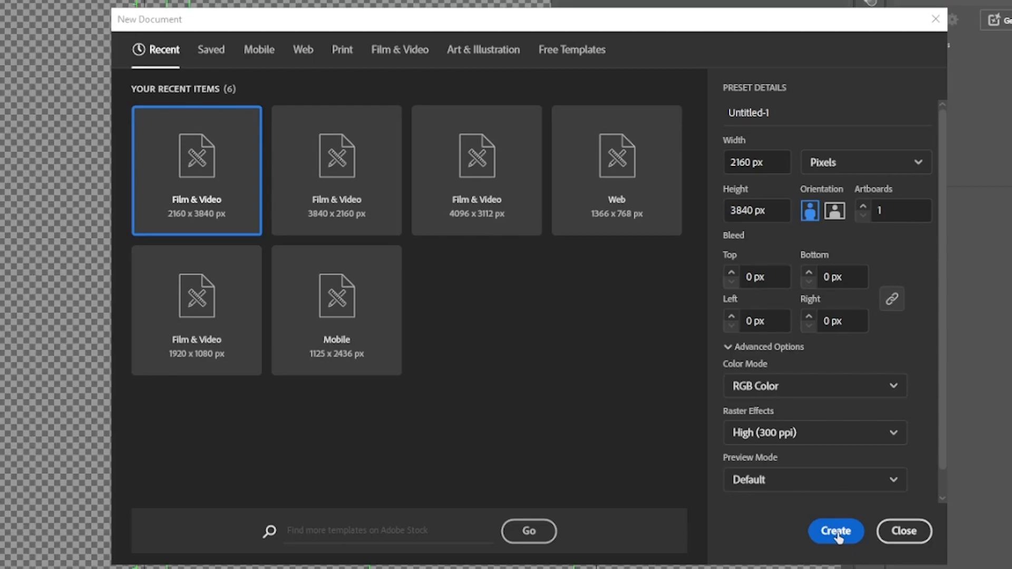
pyautogui.click(837, 531)
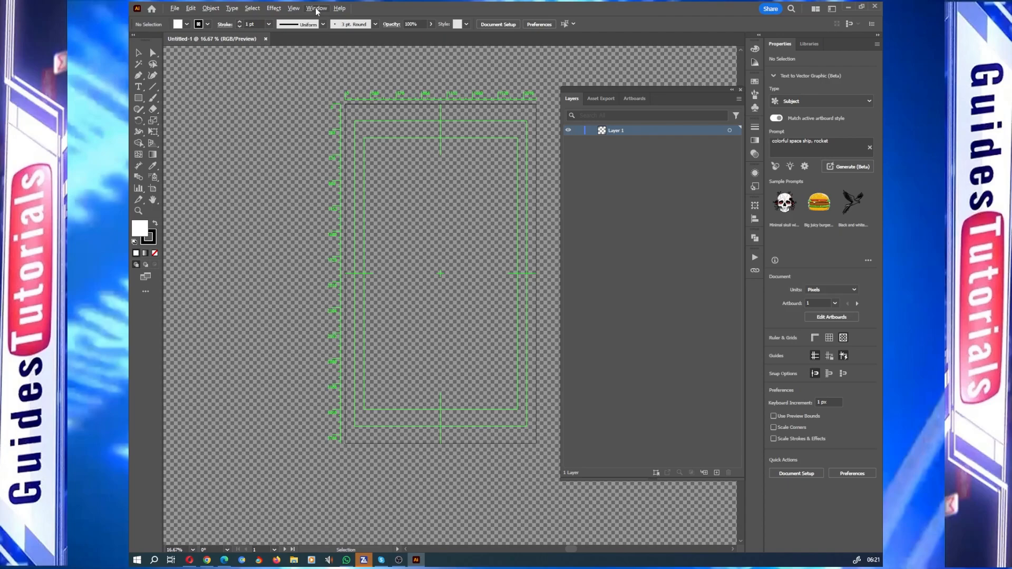
# Examine the available window panels and the Direct Selection, Paintbrush, Lasso, Pen, Rectangle and Shape Builder tools with their grouped variants.
pyautogui.click(317, 8)
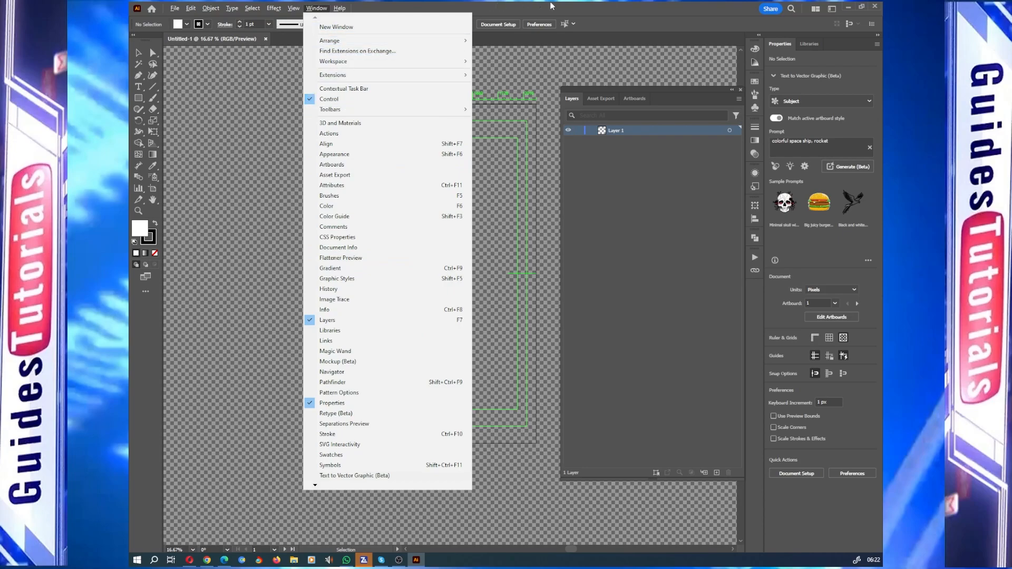
pyautogui.click(604, 7)
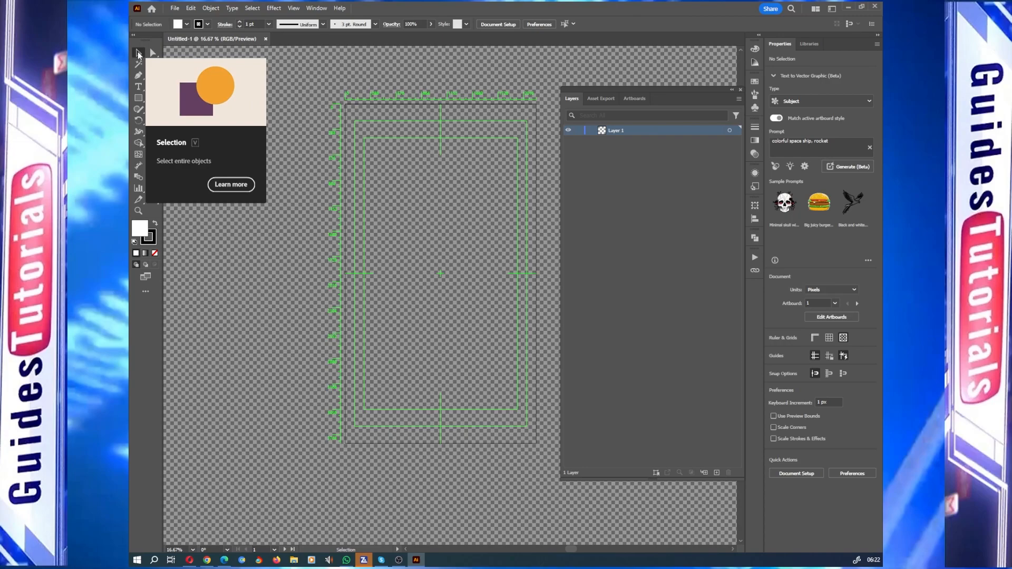
pyautogui.click(153, 52)
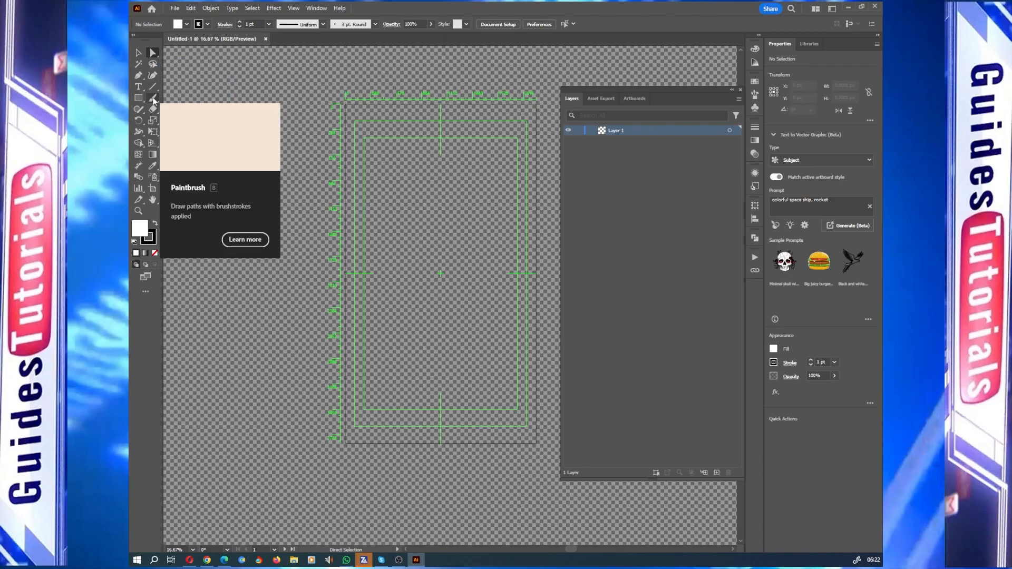
pyautogui.click(152, 98)
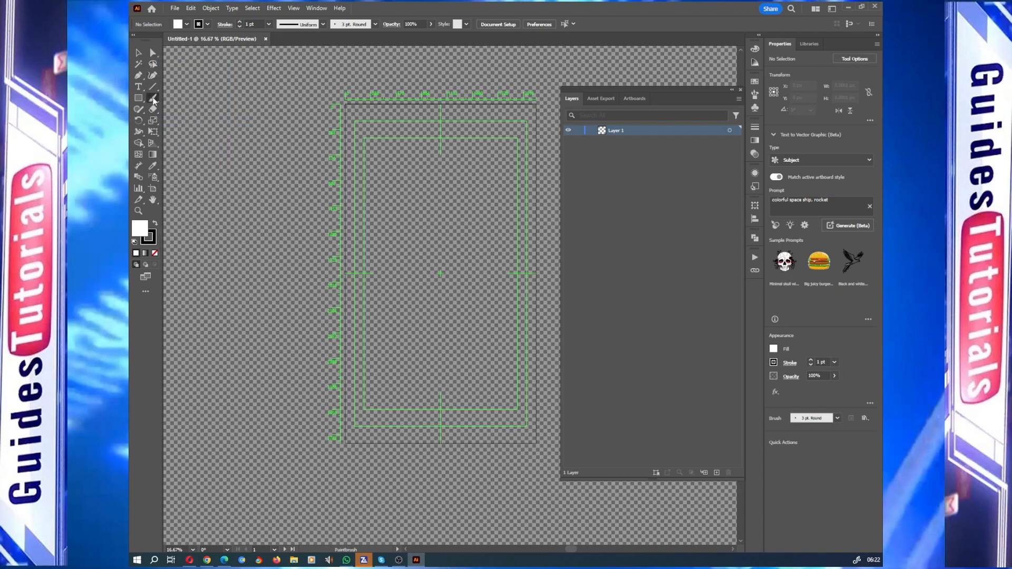
pyautogui.click(153, 99)
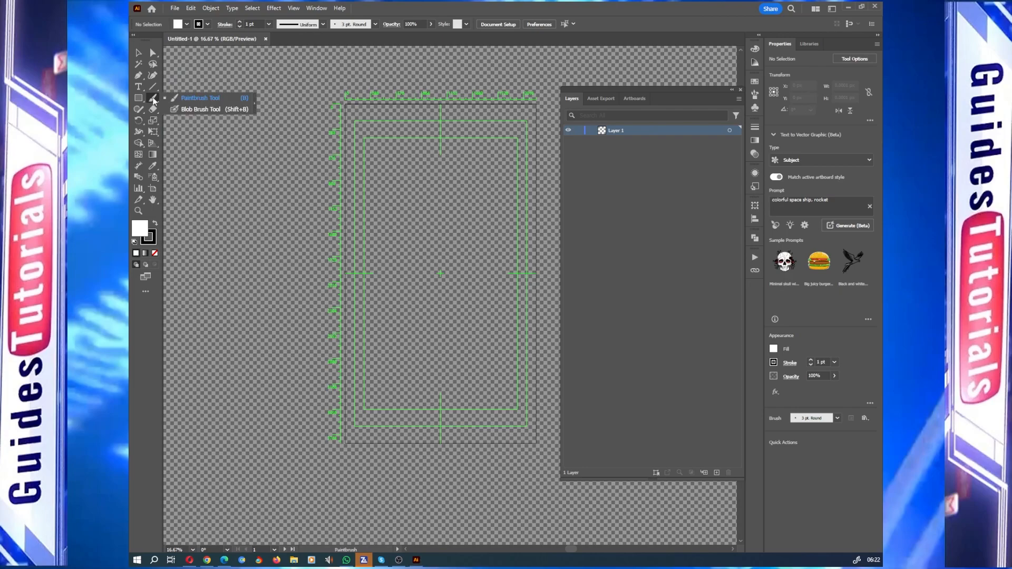
pyautogui.click(174, 101)
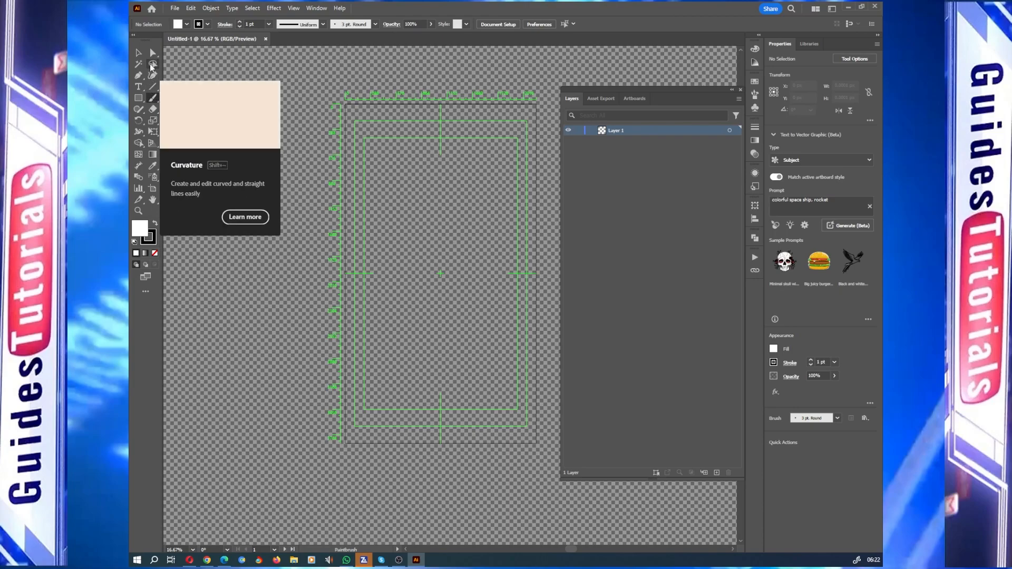
pyautogui.click(153, 65)
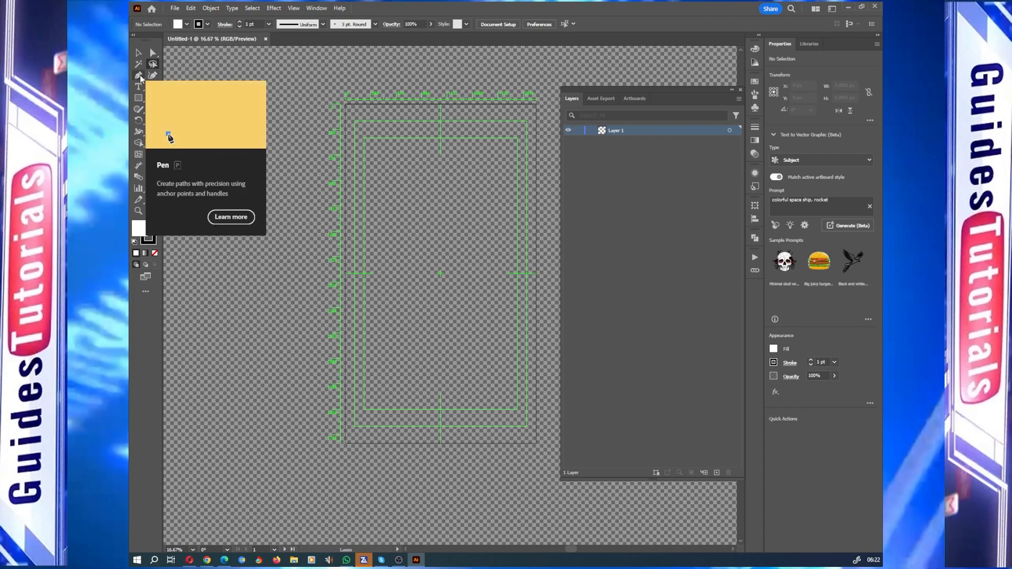
pyautogui.click(139, 77)
pyautogui.click(138, 78)
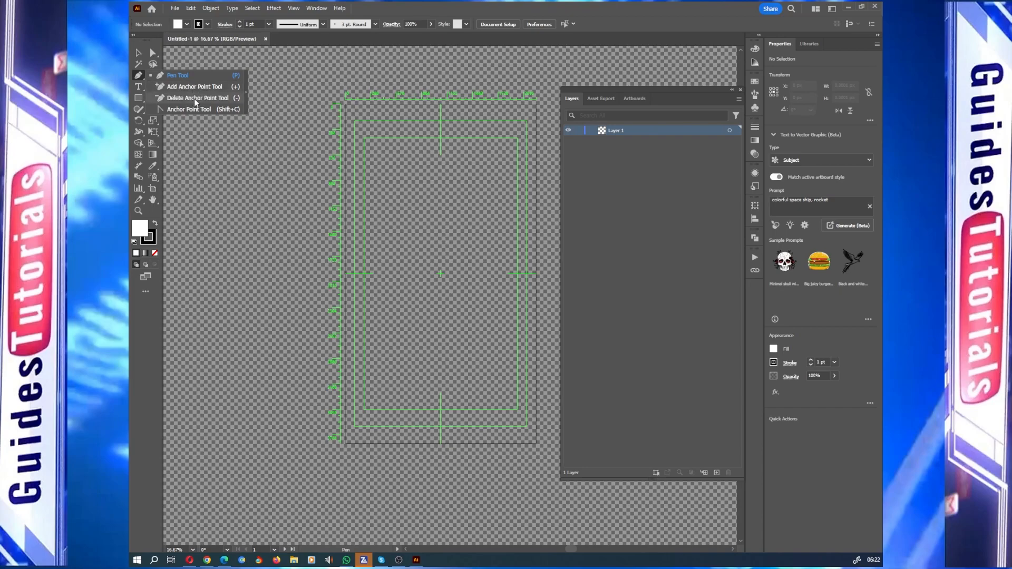
pyautogui.click(139, 99)
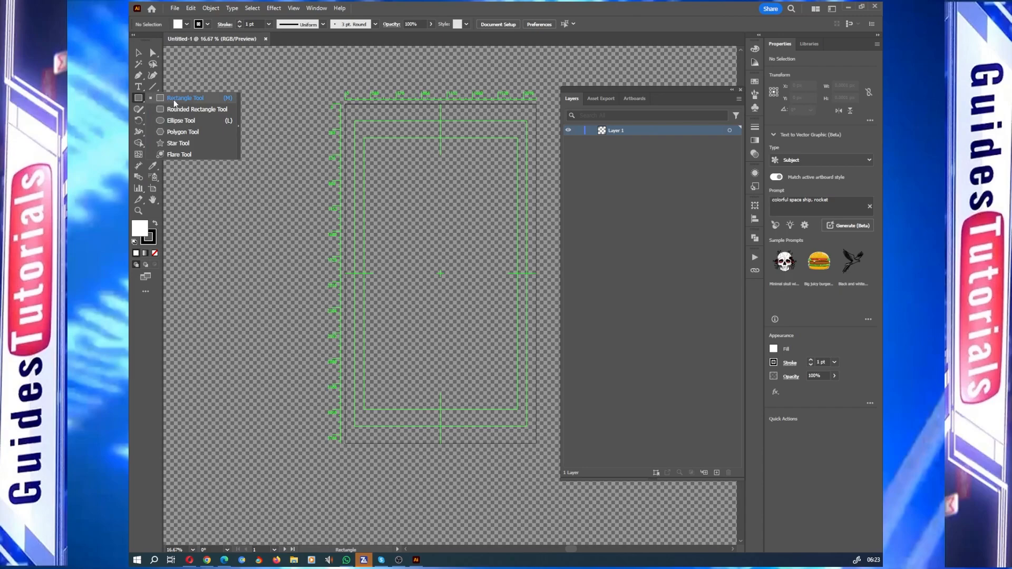
pyautogui.click(140, 100)
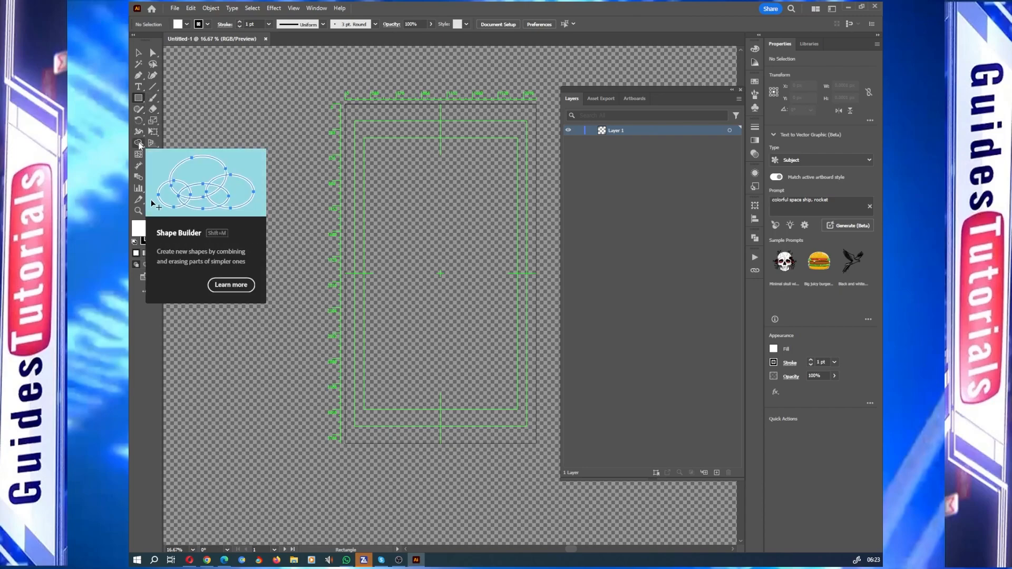
pyautogui.click(140, 145)
pyautogui.click(140, 146)
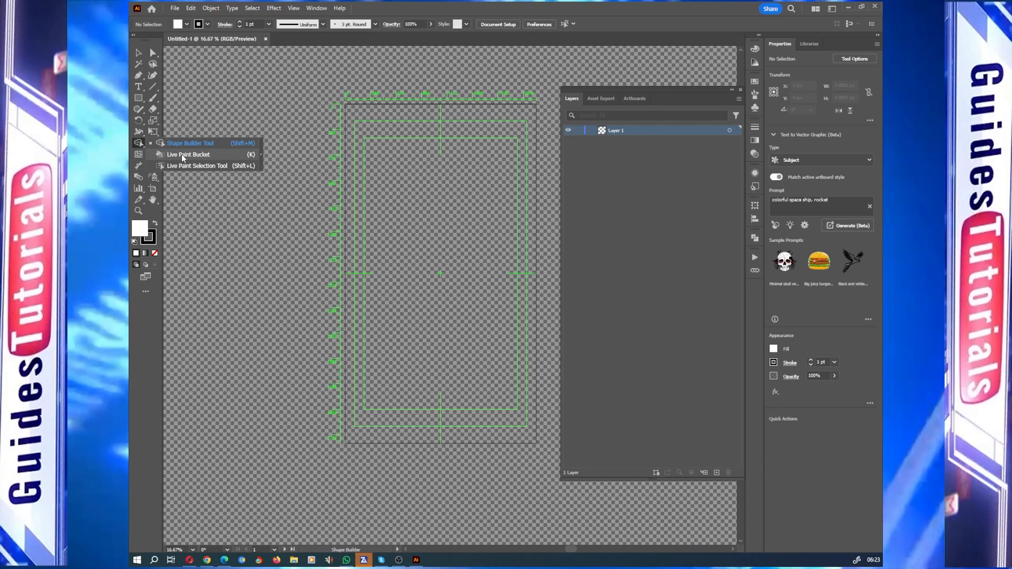
pyautogui.click(140, 143)
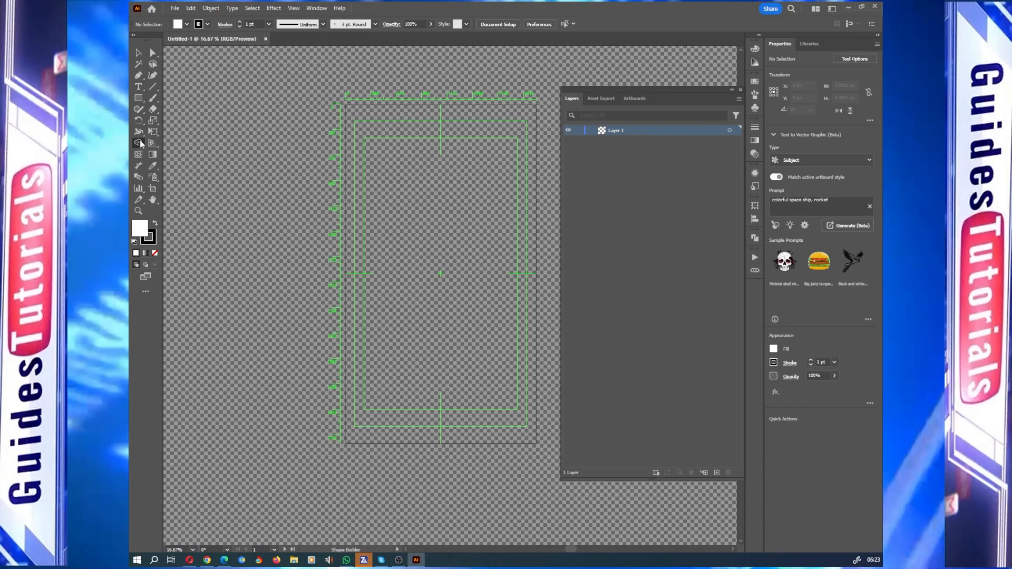
# Examine the Eyedropper tool and browse the complete collection of available tools.
pyautogui.click(154, 166)
pyautogui.click(154, 166)
pyautogui.click(146, 292)
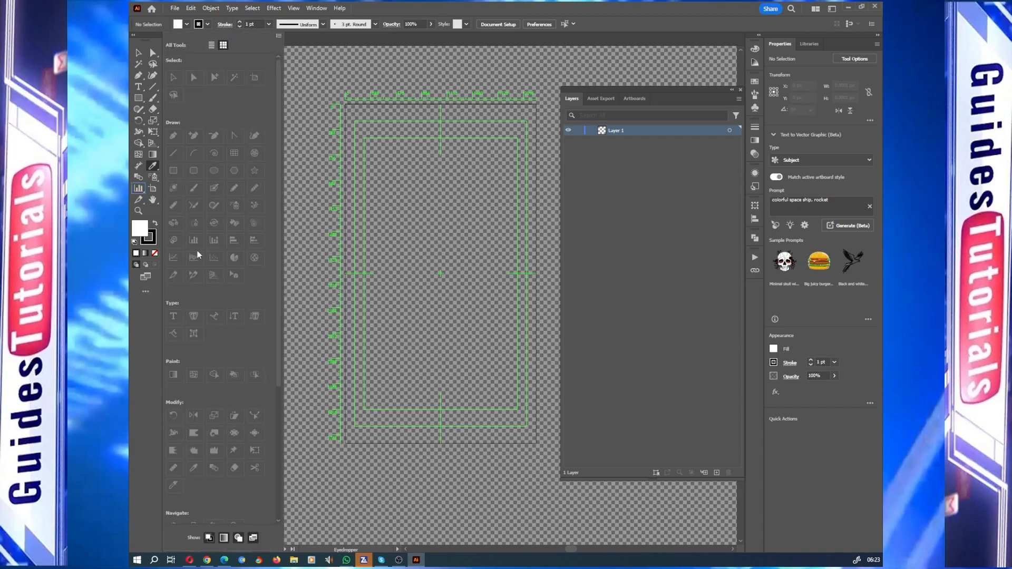
pyautogui.scroll(-4, 197, 229)
pyautogui.scroll(4, 193, 230)
pyautogui.click(146, 292)
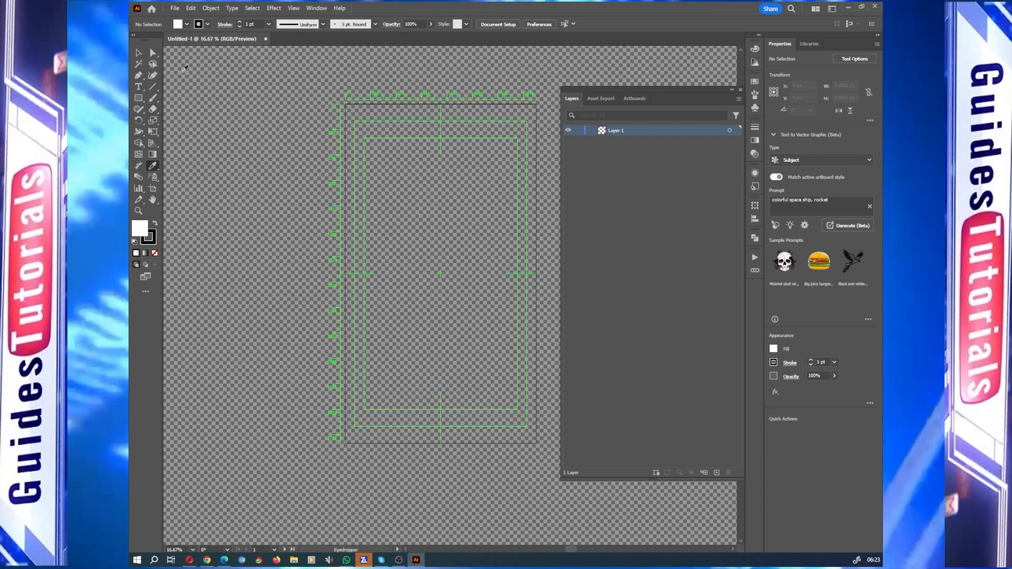
# Rename the document's existing layer to Wojak.
pyautogui.doubleClick(616, 131)
pyautogui.write('Wojak')
pyautogui.press('Return')
# Create a sublayer inside the Wojak layer and name it Body.
pyautogui.click(701, 471)
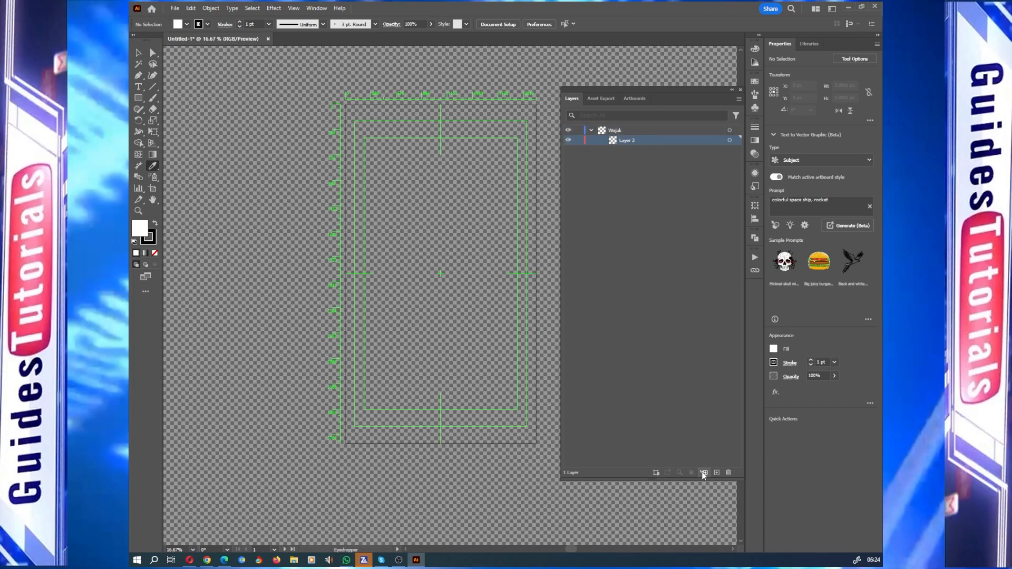
pyautogui.doubleClick(629, 141)
pyautogui.write('B')
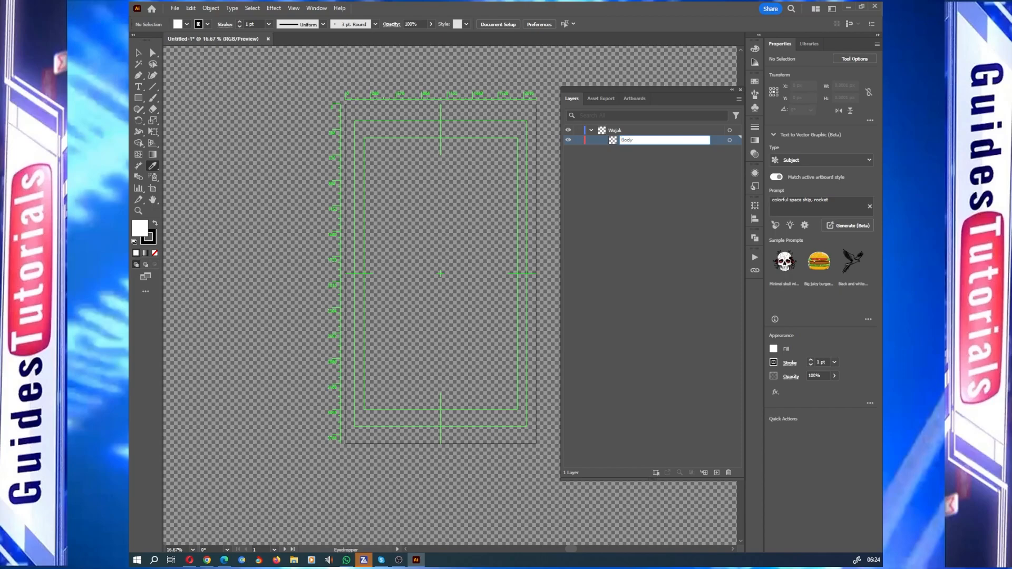
pyautogui.write('ody')
pyautogui.press('Return')
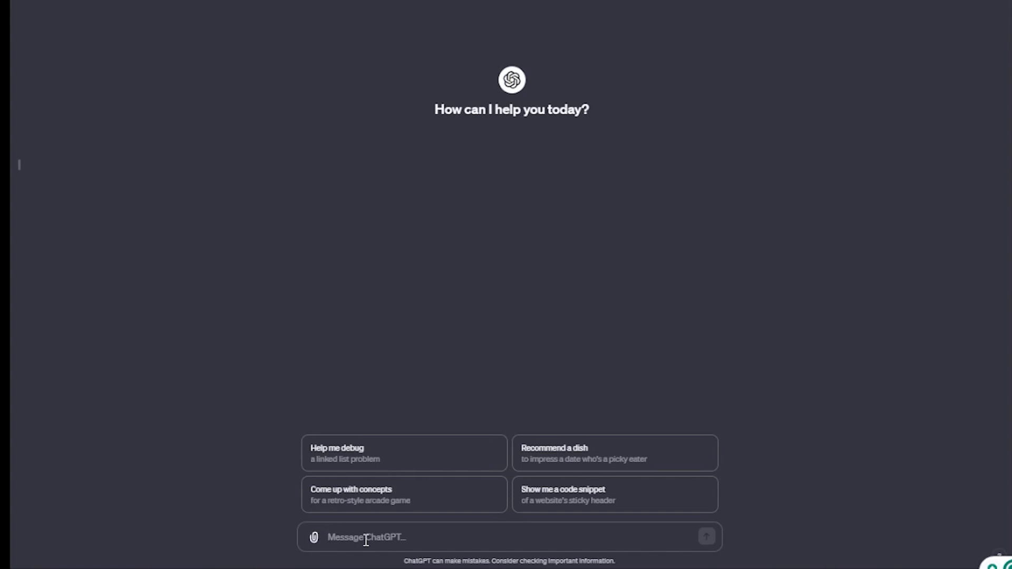
# In ChatGPT, write an image prompt asking for someone with a stylish summer shirt and a bald head.
pyautogui.write('give me')
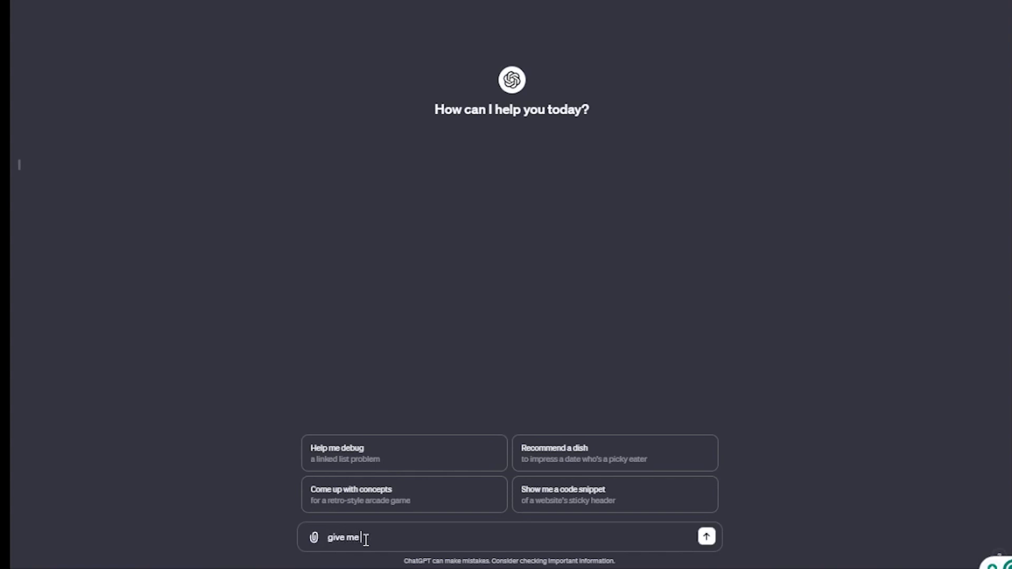
pyautogui.write(' someone with ')
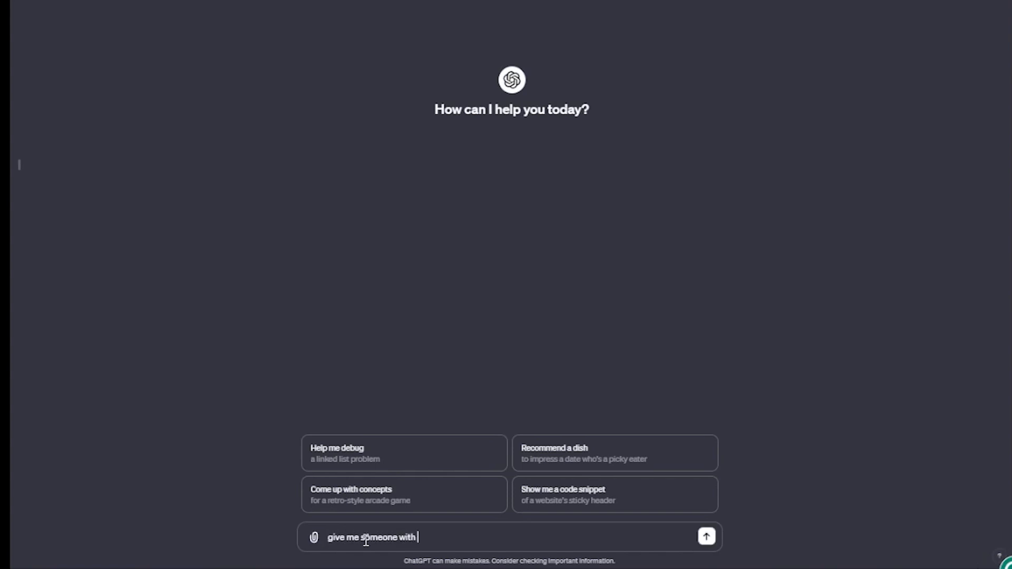
pyautogui.write('a stylish summer shirt ')
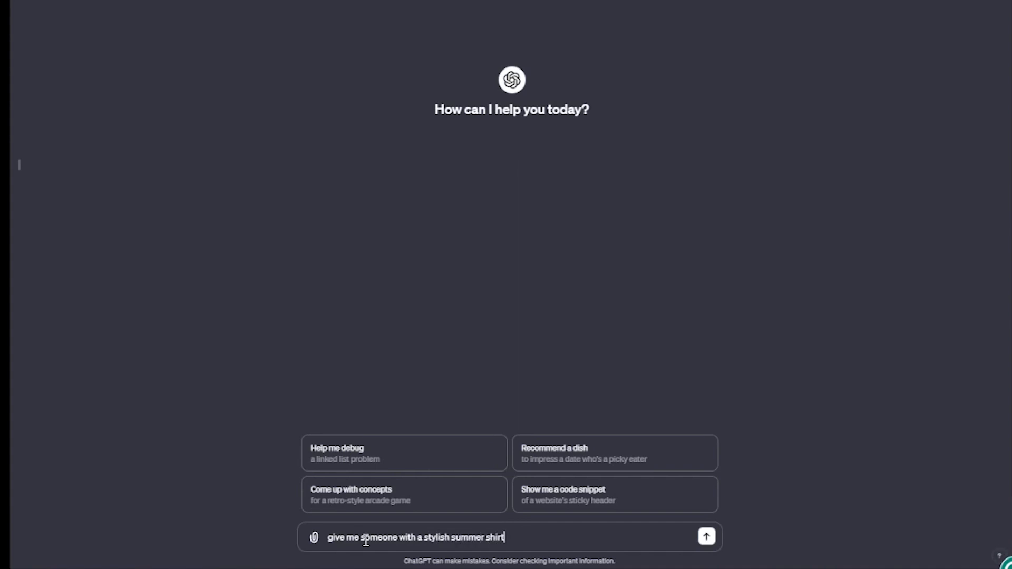
pyautogui.write('bald head, sta')
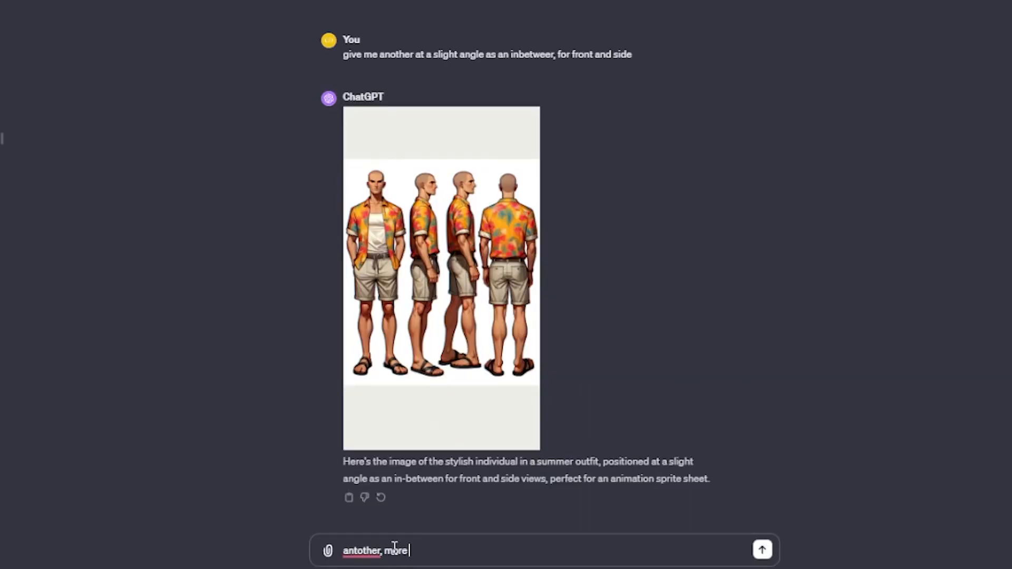
# Write a follow-up image prompt asking for another, more in-between pose facing midway between the side and the front.
pyautogui.write('inbetween faceing to the sid')
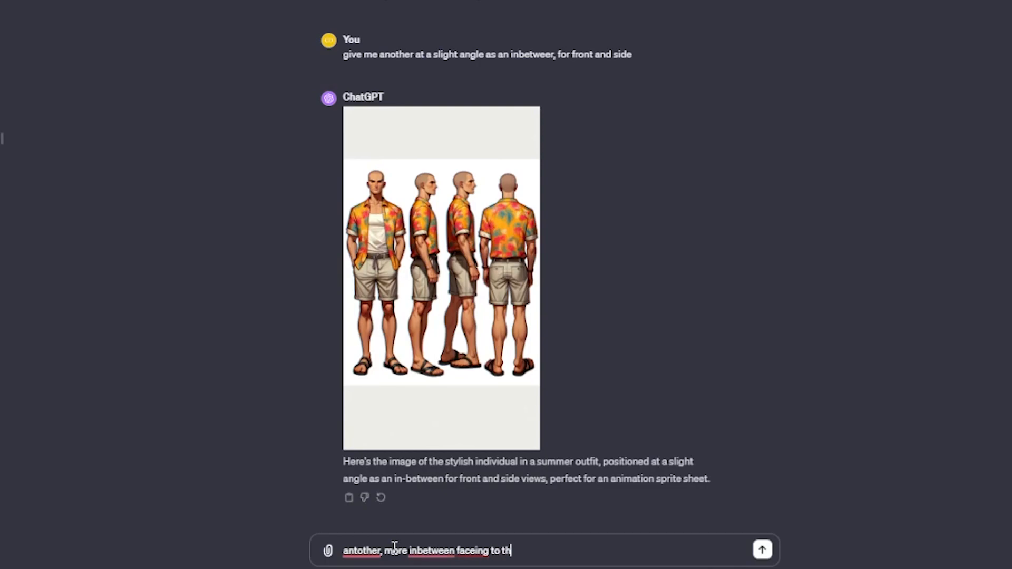
pyautogui.write('e, and the front, right in t')
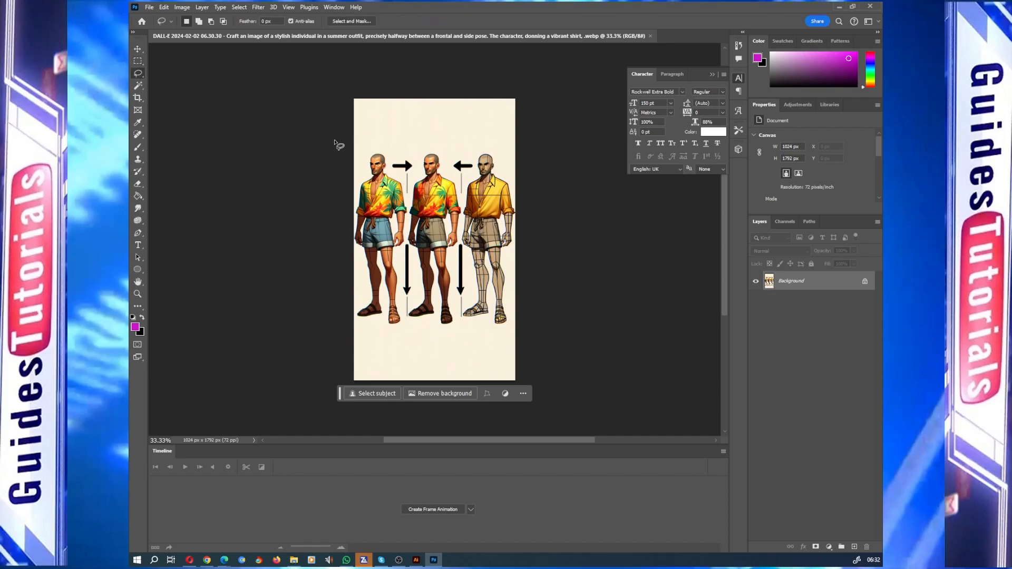
# In Photoshop, lasso and cut out the first figure in blue shorts, and clear everything else from the canvas.
pyautogui.moveTo(351, 157)
pyautogui.mouseDown()
pyautogui.moveTo(390, 153)
pyautogui.moveTo(409, 216)
pyautogui.moveTo(390, 337)
pyautogui.moveTo(351, 203)
pyautogui.moveTo(358, 161)
pyautogui.mouseUp()
pyautogui.hotkey('ctrl', 'x')
pyautogui.hotkey('ctrl', 'a')
pyautogui.press('Delete')
pyautogui.click(431, 190)
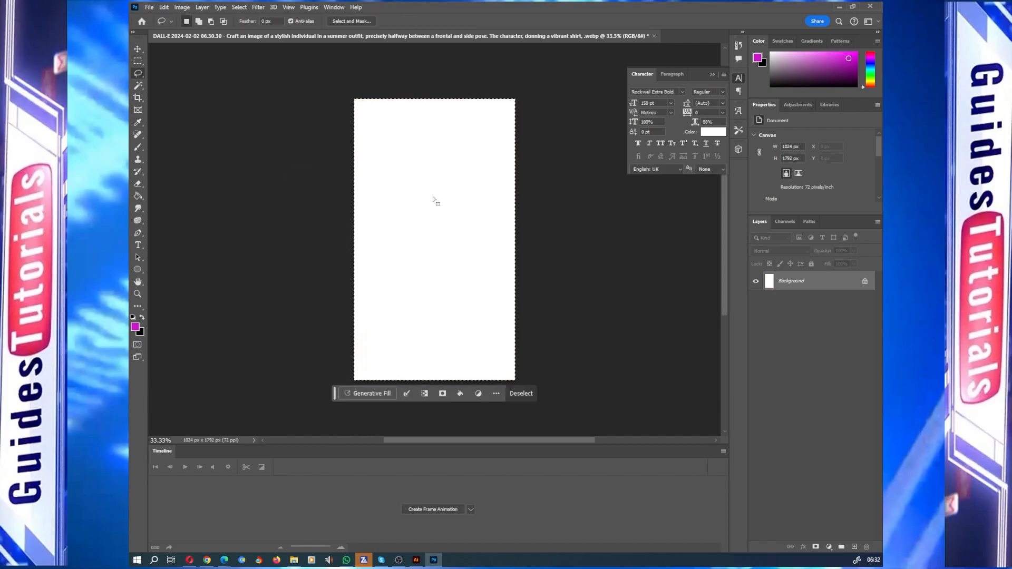
# Paste the cut figure, remove its background, and enlarge it to fill the canvas height.
pyautogui.hotkey('ctrl', 'v')
pyautogui.click(440, 393)
pyautogui.hotkey('ctrl', 't')
pyautogui.moveTo(406, 148); pyautogui.dragTo(393, 99)
pyautogui.moveTo(461, 332); pyautogui.dragTo(476, 384)
pyautogui.moveTo(431, 279); pyautogui.dragTo(430, 278)
pyautogui.click(469, 354)
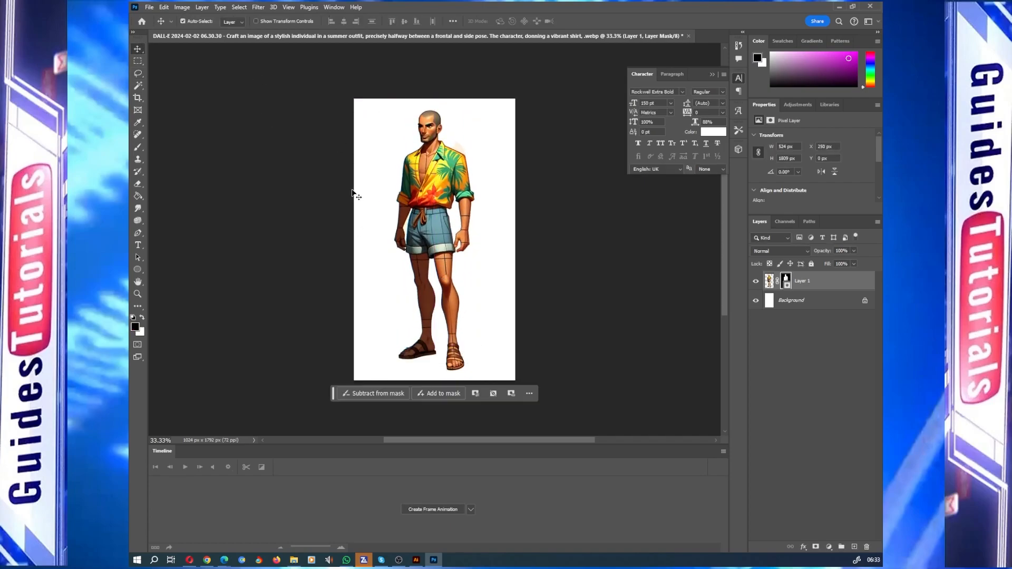
pyautogui.click(149, 7)
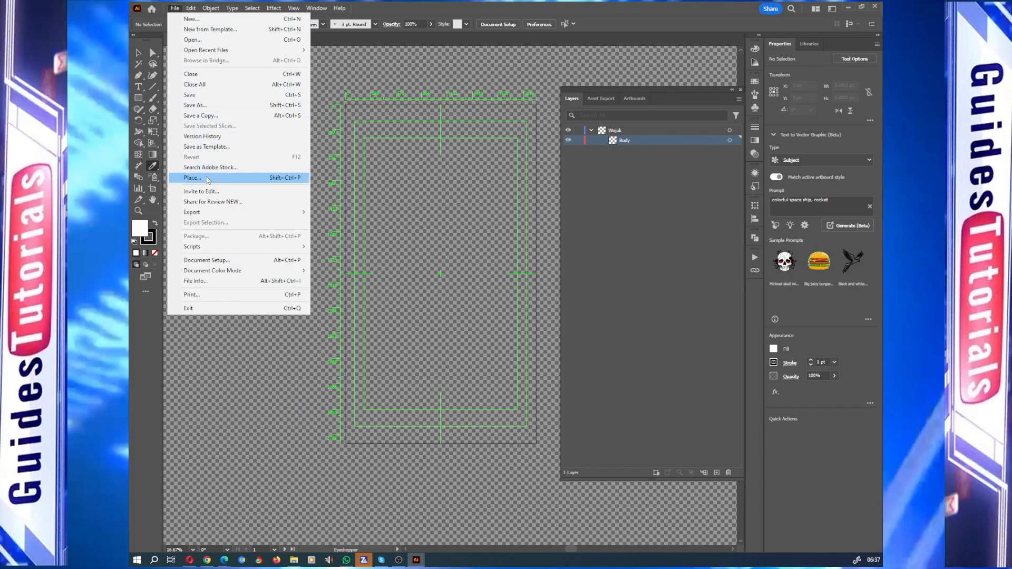
# In Illustrator, place the cut-out summer-outfit character image and enlarge it to nearly fill the artboard's height, centred.
pyautogui.click(207, 179)
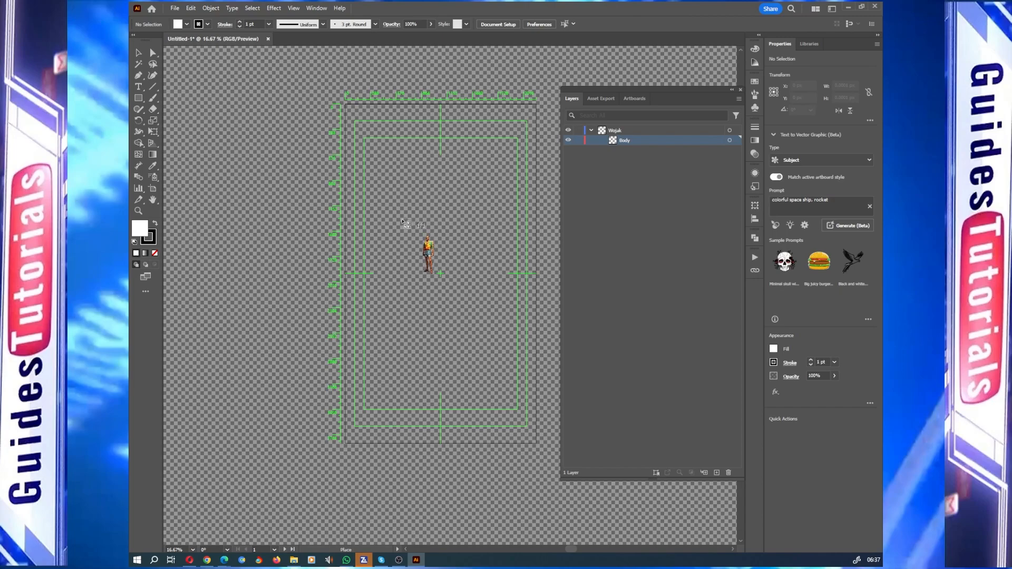
pyautogui.click(402, 220)
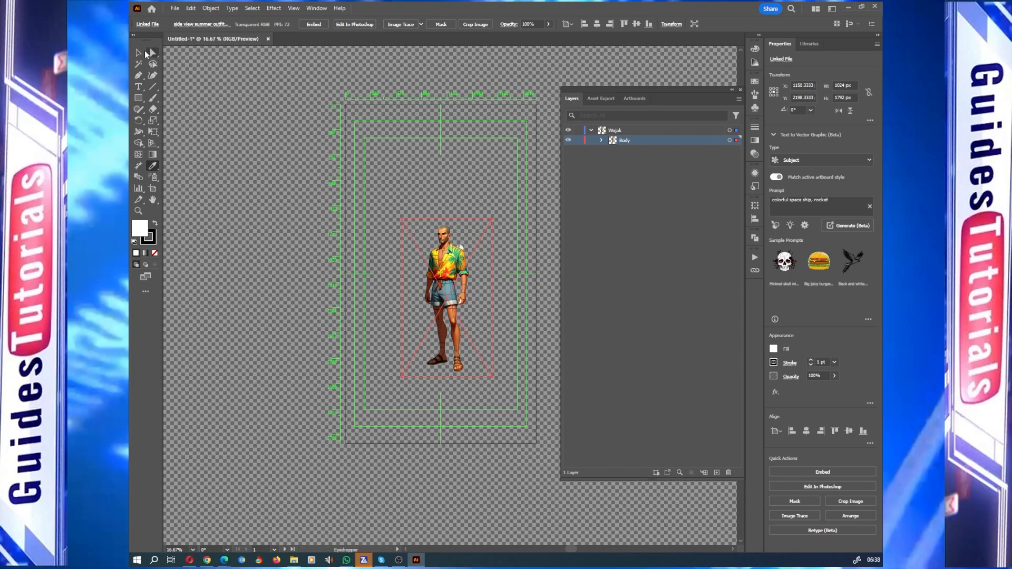
pyautogui.click(142, 53)
pyautogui.moveTo(399, 217); pyautogui.dragTo(315, 99)
pyautogui.moveTo(491, 376); pyautogui.dragTo(531, 447)
pyautogui.moveTo(434, 294); pyautogui.dragTo(454, 294)
pyautogui.moveTo(551, 440)
pyautogui.mouseDown()
pyautogui.moveTo(510, 366)
pyautogui.moveTo(548, 436)
pyautogui.mouseUp()
# Put the character image on a new top-level layer named Template.
pyautogui.click(153, 52)
pyautogui.hotkey('ctrl', 'l')
pyautogui.doubleClick(621, 129)
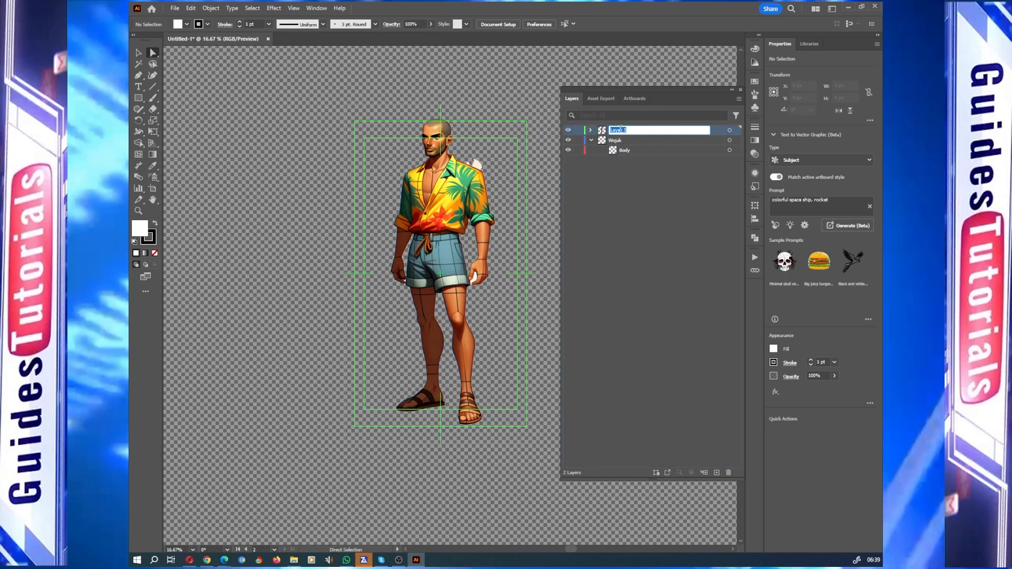
pyautogui.write('Template')
pyautogui.press('Return')
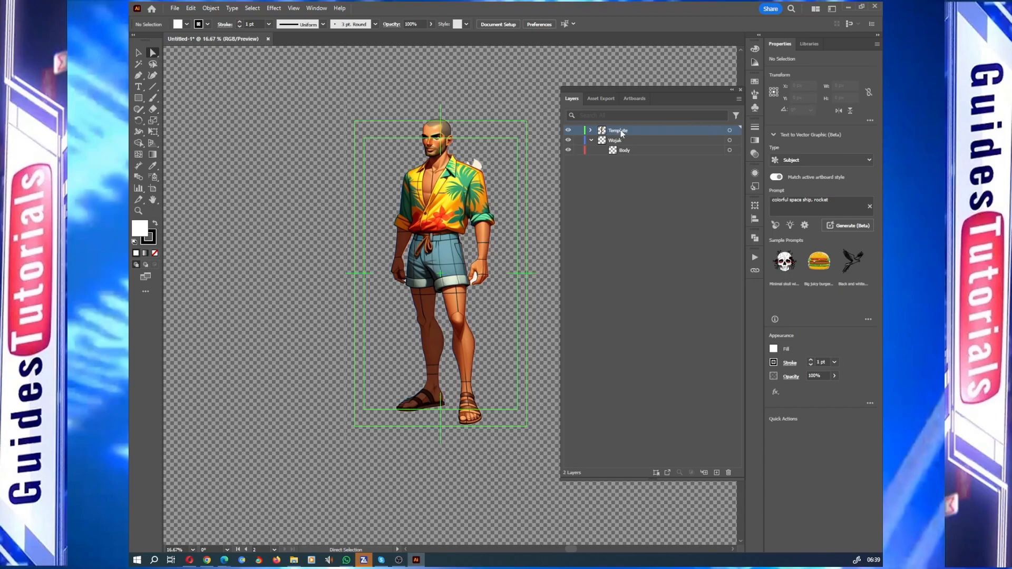
# Move the Template layer below the Wojak layer and check it by toggling its visibility off and on.
pyautogui.click(591, 140)
pyautogui.moveTo(622, 132); pyautogui.dragTo(621, 146)
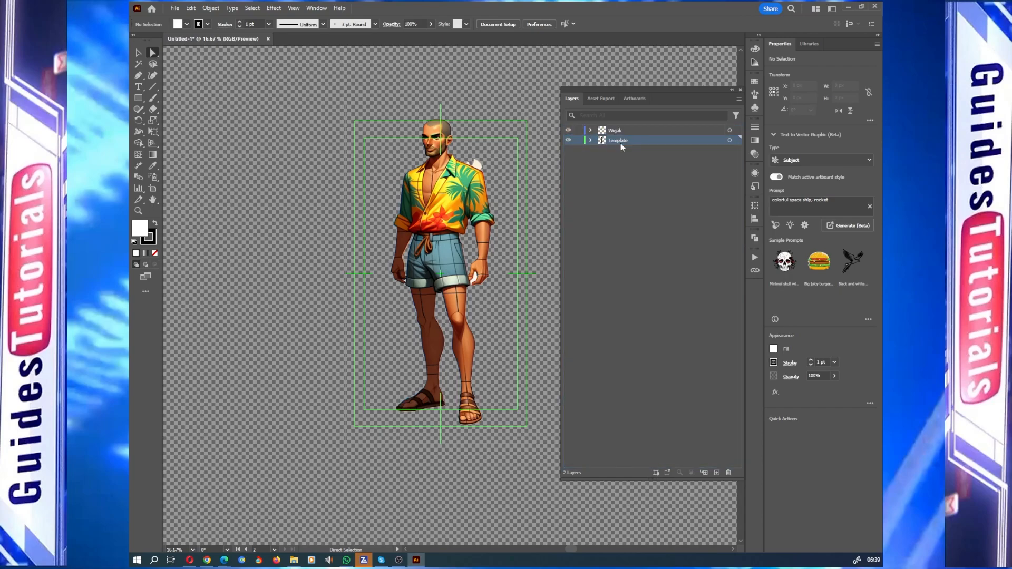
pyautogui.click(590, 130)
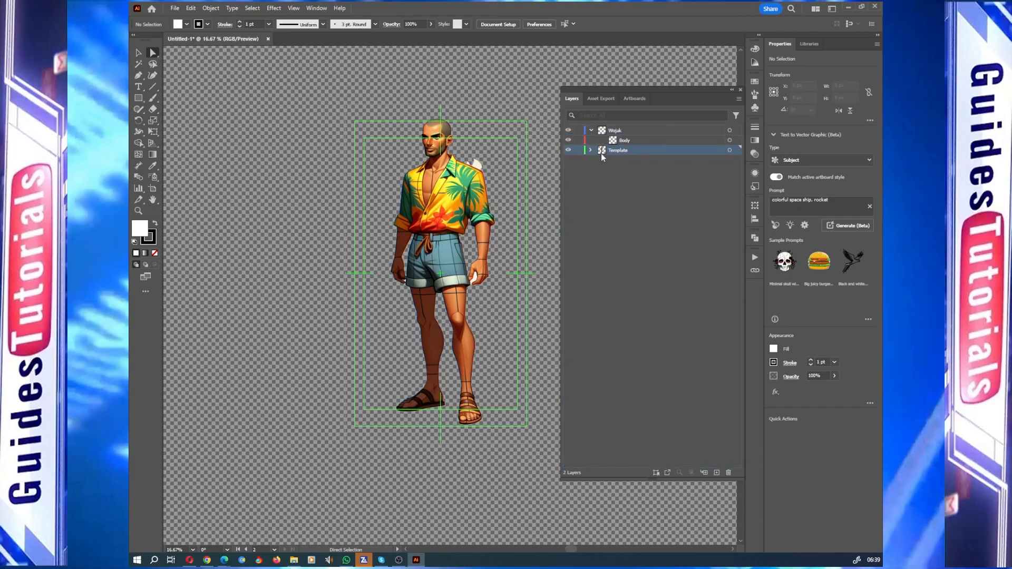
pyautogui.click(568, 150)
pyautogui.click(568, 150)
# Expand the Template layer and add a new sublayer inside the Body layer.
pyautogui.click(590, 151)
pyautogui.scroll(3, 422, 132)
pyautogui.click(704, 472)
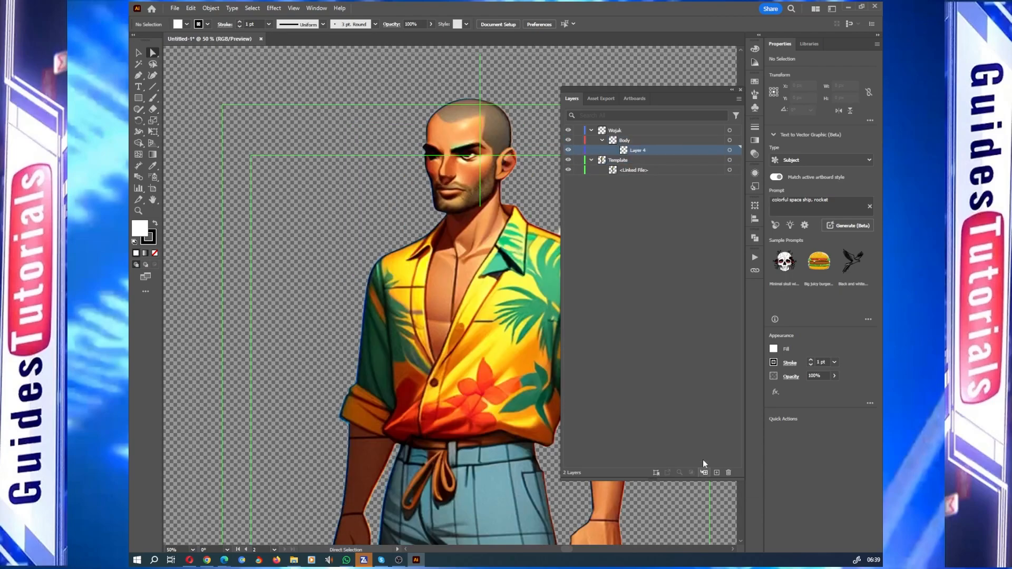
# Rename the new sublayer inside Body as Head.
pyautogui.doubleClick(634, 150)
pyautogui.write('Head')
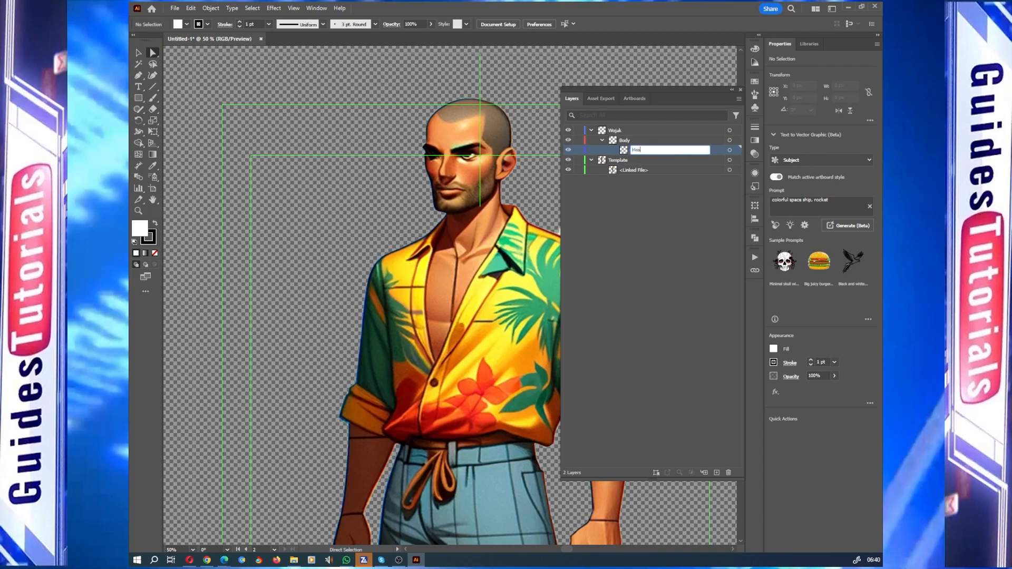
pyautogui.press('Return')
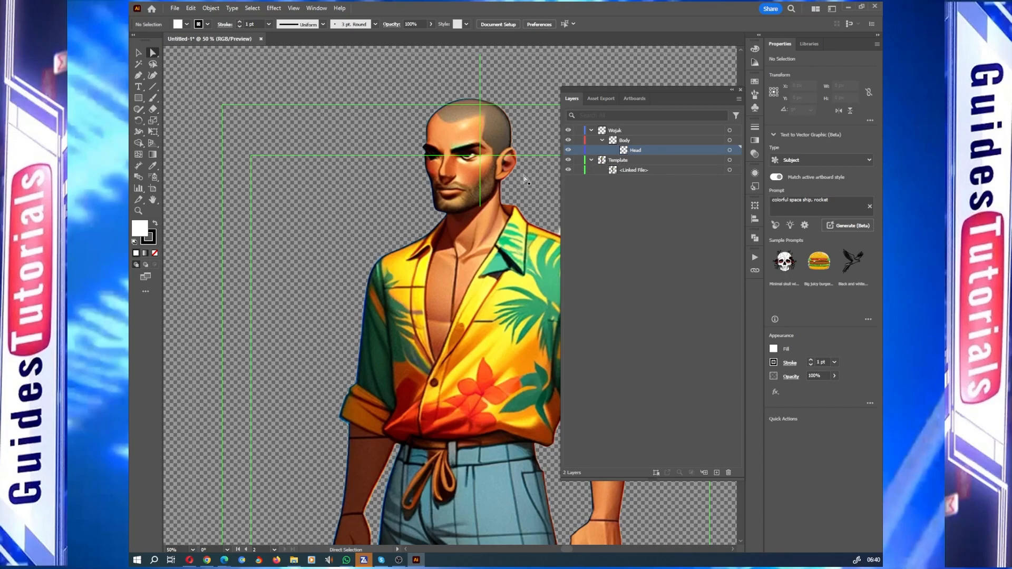
pyautogui.scroll(1, 535, 177)
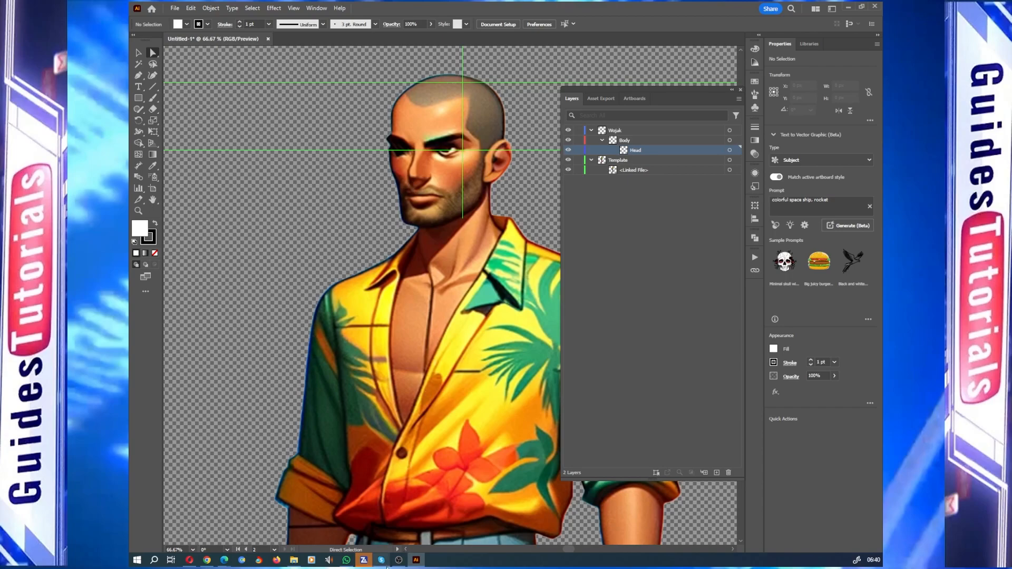
# Add another sublayer inside the Body layer and name it Neck.
pyautogui.click(636, 144)
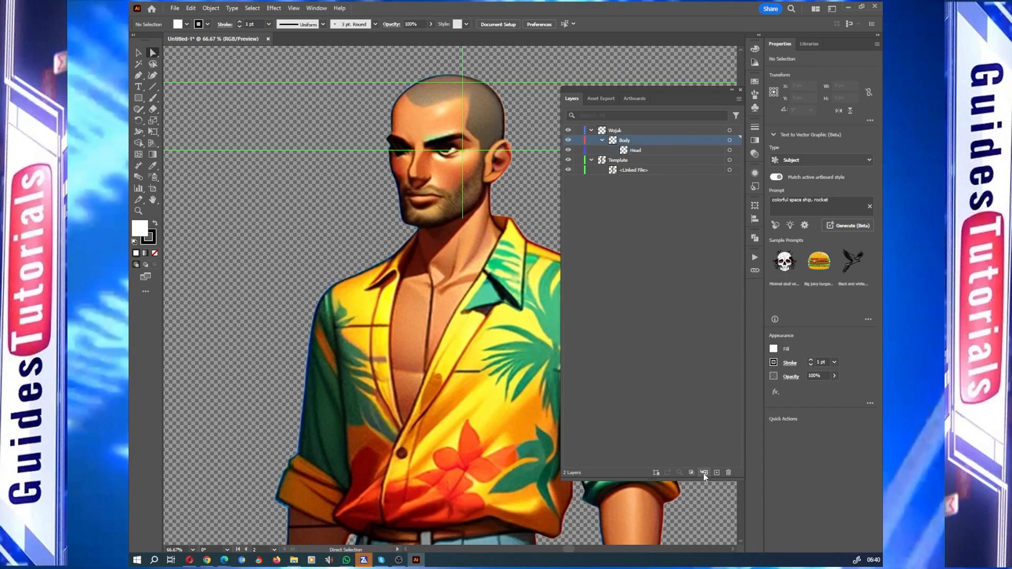
pyautogui.click(703, 473)
pyautogui.doubleClick(638, 151)
pyautogui.write('Neck')
pyautogui.press('Return')
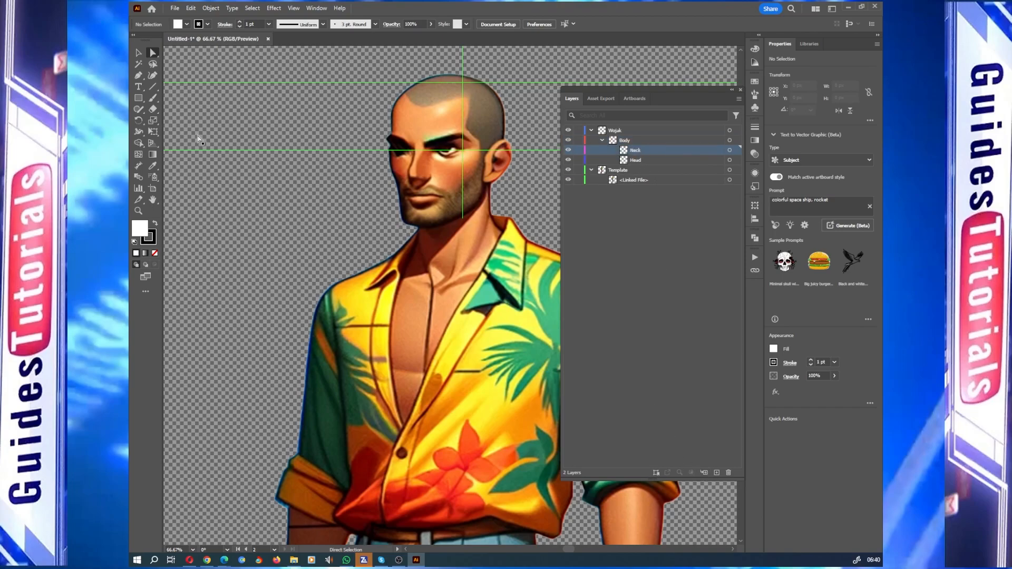
# Activate the Paintbrush and set its stroke colour to a bright magenta-purple that contrasts with the template.
pyautogui.click(153, 97)
pyautogui.click(153, 243)
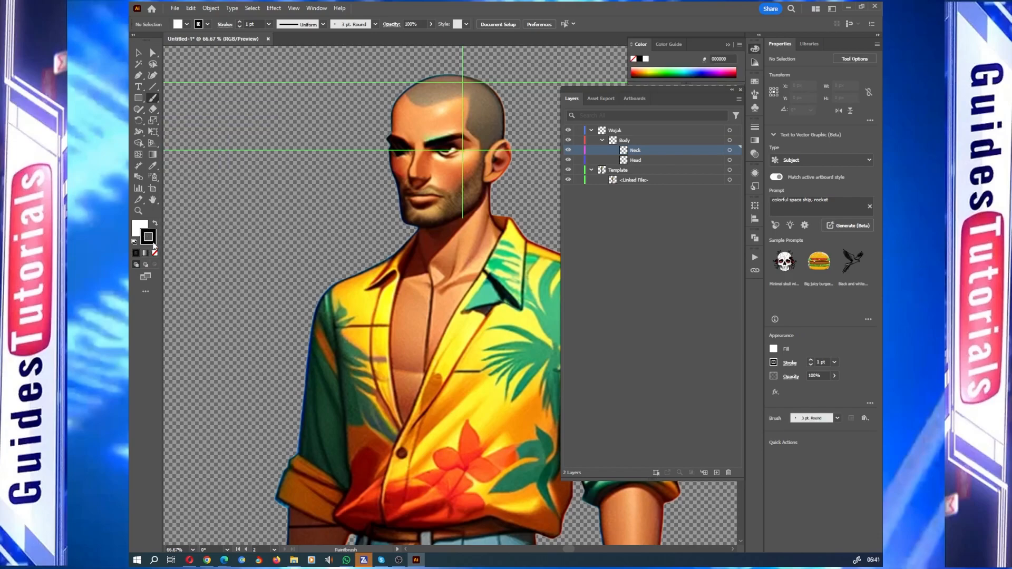
pyautogui.doubleClick(152, 243)
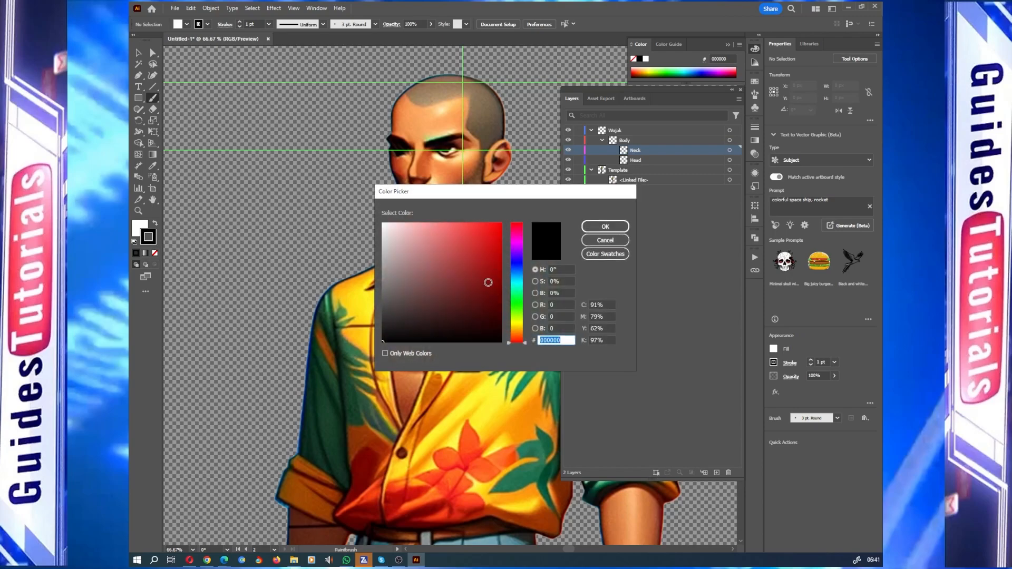
pyautogui.moveTo(517, 338)
pyautogui.mouseDown()
pyautogui.moveTo(506, 244)
pyautogui.moveTo(476, 247)
pyautogui.moveTo(493, 286)
pyautogui.mouseUp()
pyautogui.click(604, 227)
pyautogui.hotkey('ctrl', 'z')
pyautogui.moveTo(519, 322); pyautogui.dragTo(530, 384)
pyautogui.hotkey('ctrl', 'z')
pyautogui.moveTo(491, 452); pyautogui.dragTo(433, 492)
pyautogui.hotkey('ctrl', 'z')
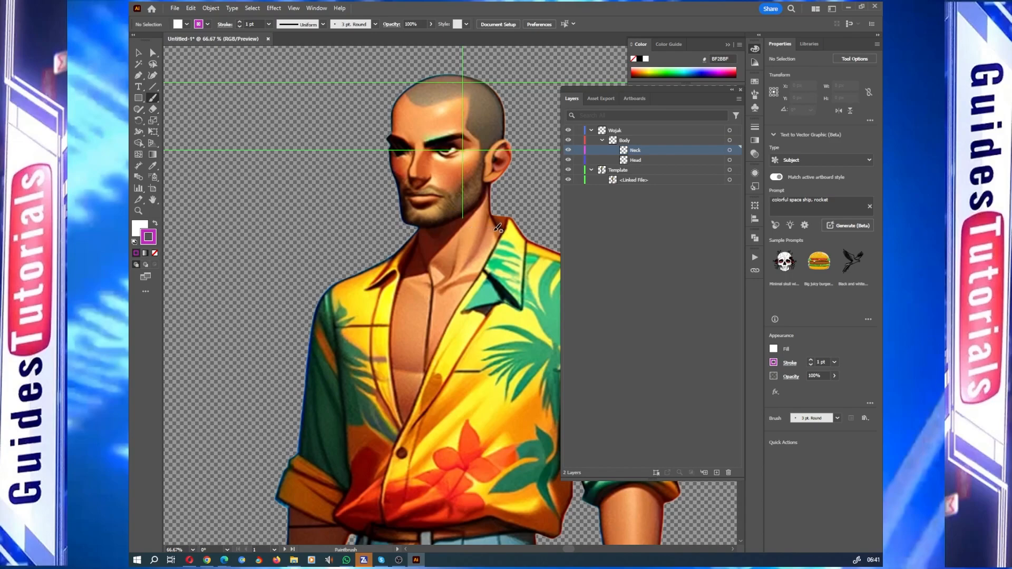
# Paint a freehand neck outline about 400 by 431 px, looping from the collar over the jaw and around the upper chest with crossing ends.
pyautogui.scroll(2, 497, 229)
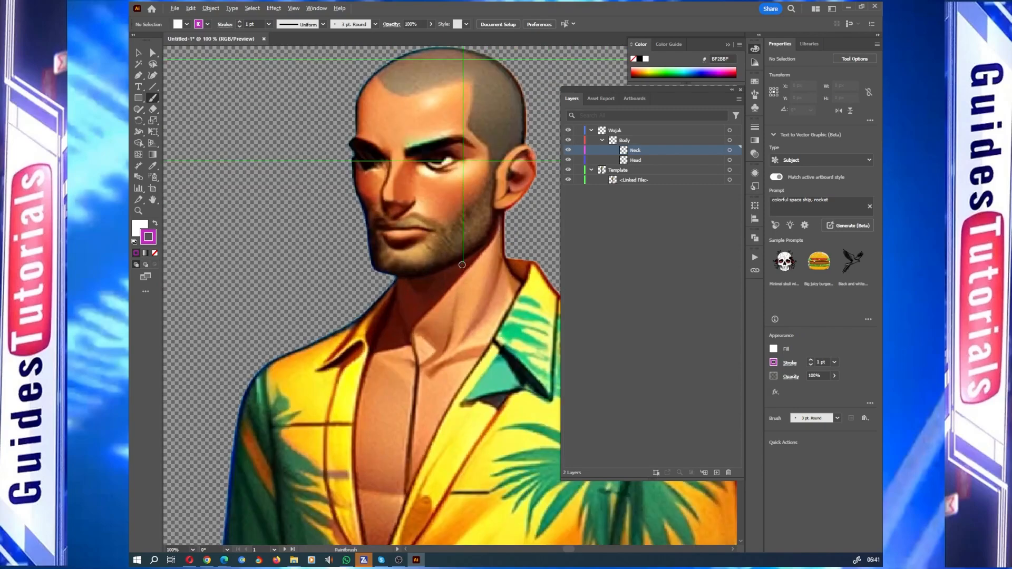
pyautogui.scroll(2, 461, 264)
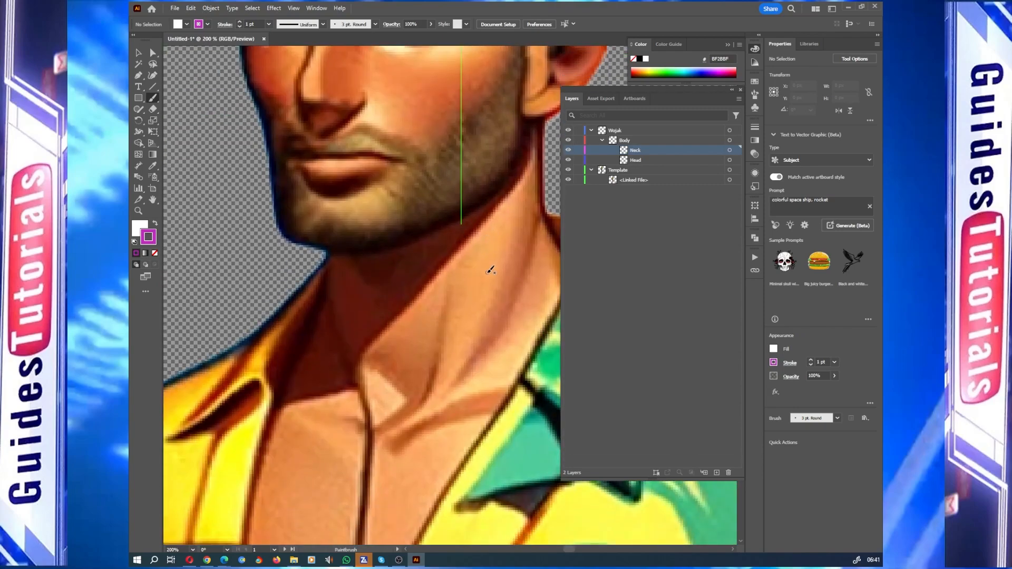
pyautogui.scroll(-1, 490, 270)
pyautogui.scroll(-1, 532, 319)
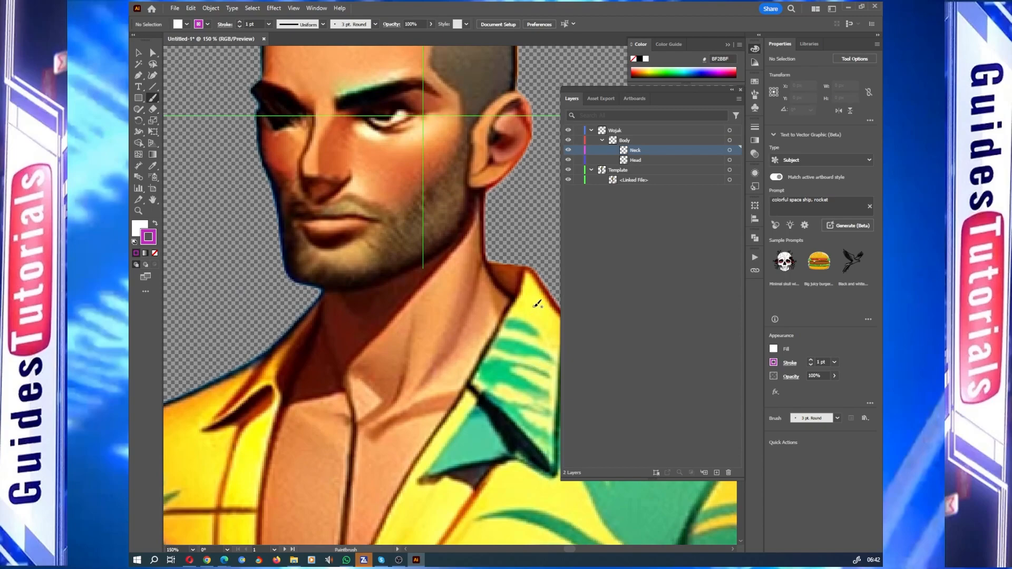
pyautogui.moveTo(536, 310)
pyautogui.mouseDown()
pyautogui.moveTo(486, 266)
pyautogui.moveTo(487, 187)
pyautogui.moveTo(469, 168)
pyautogui.moveTo(407, 181)
pyautogui.moveTo(369, 206)
pyautogui.moveTo(333, 249)
pyautogui.moveTo(324, 315)
pyautogui.moveTo(302, 363)
pyautogui.moveTo(258, 410)
pyautogui.moveTo(268, 509)
pyautogui.moveTo(456, 469)
pyautogui.moveTo(537, 310)
pyautogui.moveTo(530, 300)
pyautogui.mouseUp()
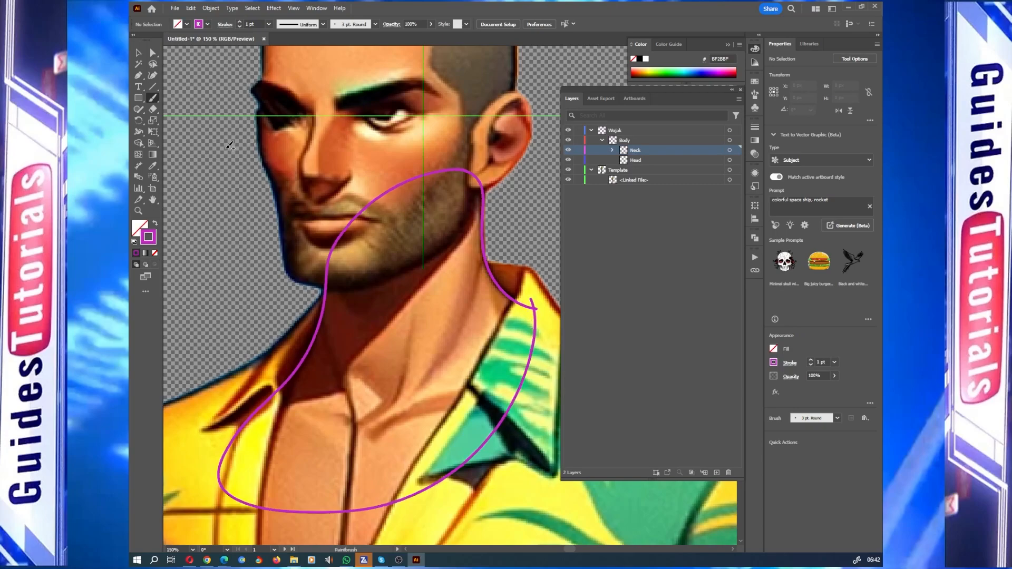
# Examine the crossing ends of the neck outline at the collar and the anchor points of the path there.
pyautogui.scroll(-1, 327, 216)
pyautogui.scroll(1, 401, 263)
pyautogui.scroll(2, 497, 339)
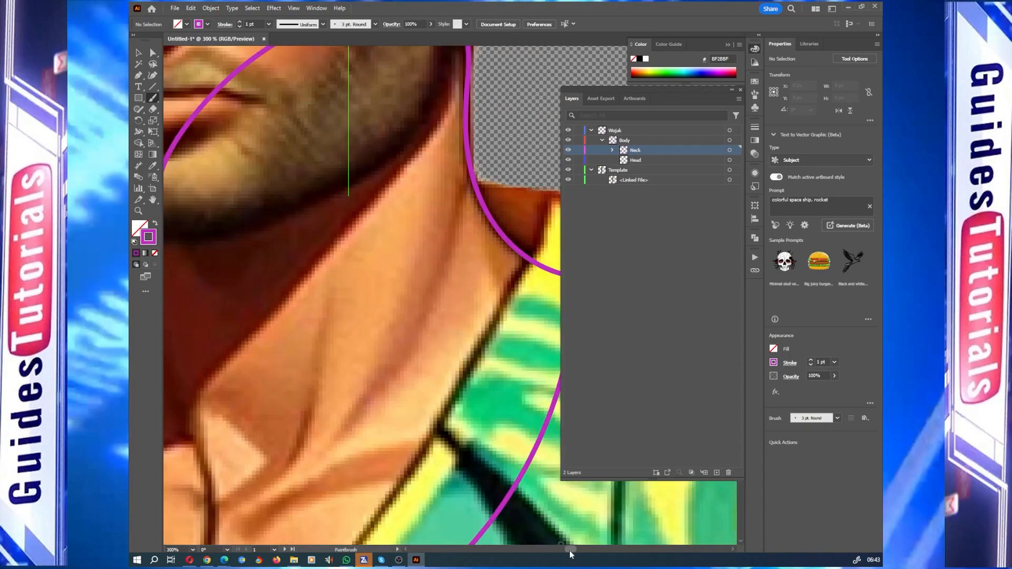
pyautogui.hscroll(3, 569, 550)
pyautogui.scroll(3, 363, 242)
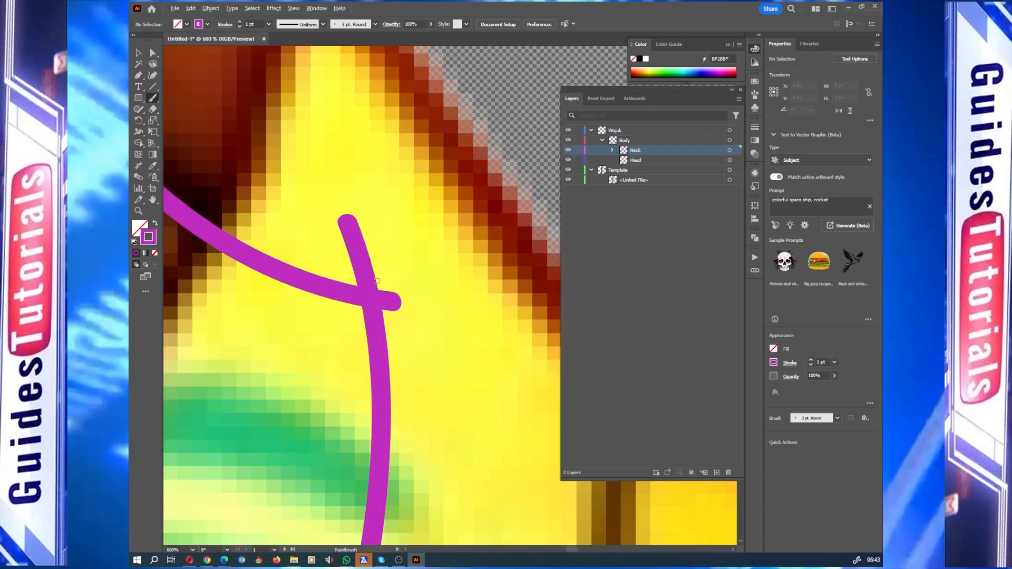
pyautogui.scroll(3, 377, 280)
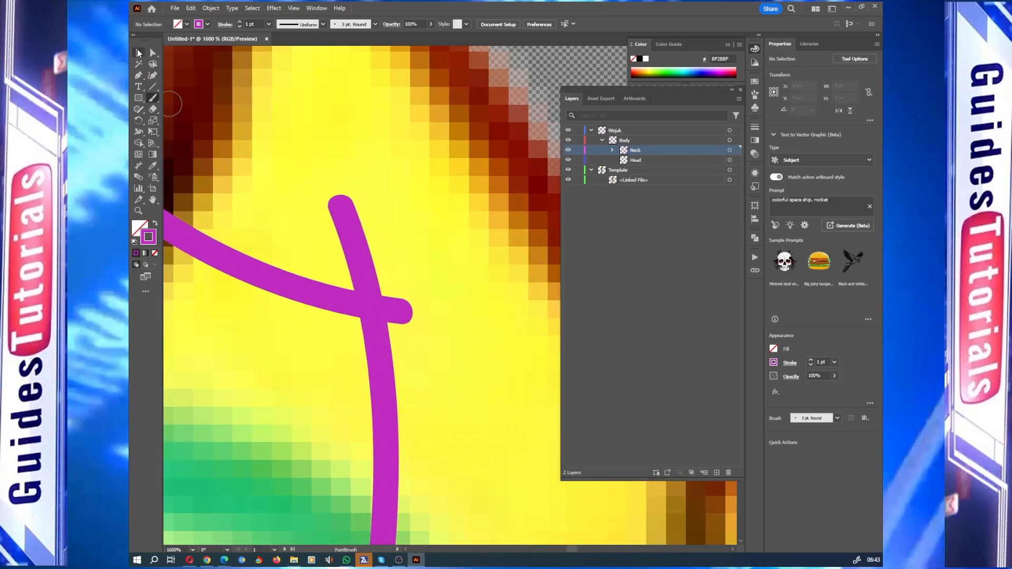
pyautogui.click(153, 53)
pyautogui.click(368, 290)
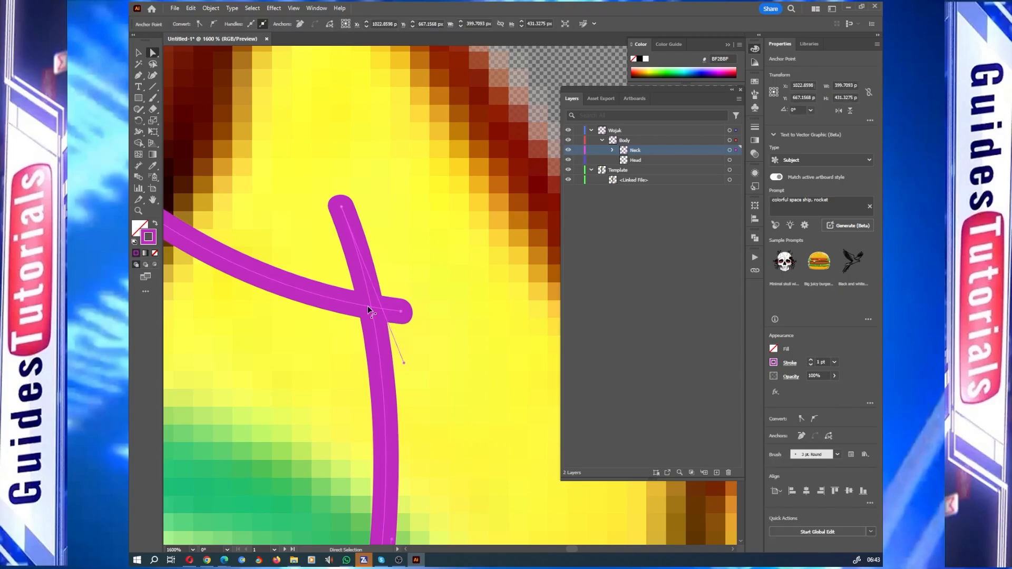
pyautogui.click(365, 306)
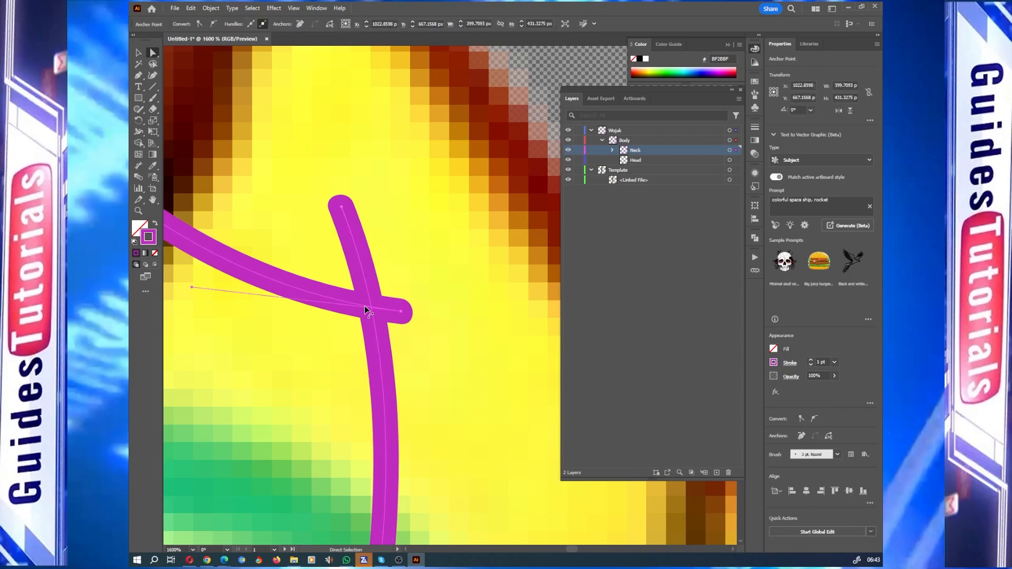
pyautogui.click(401, 312)
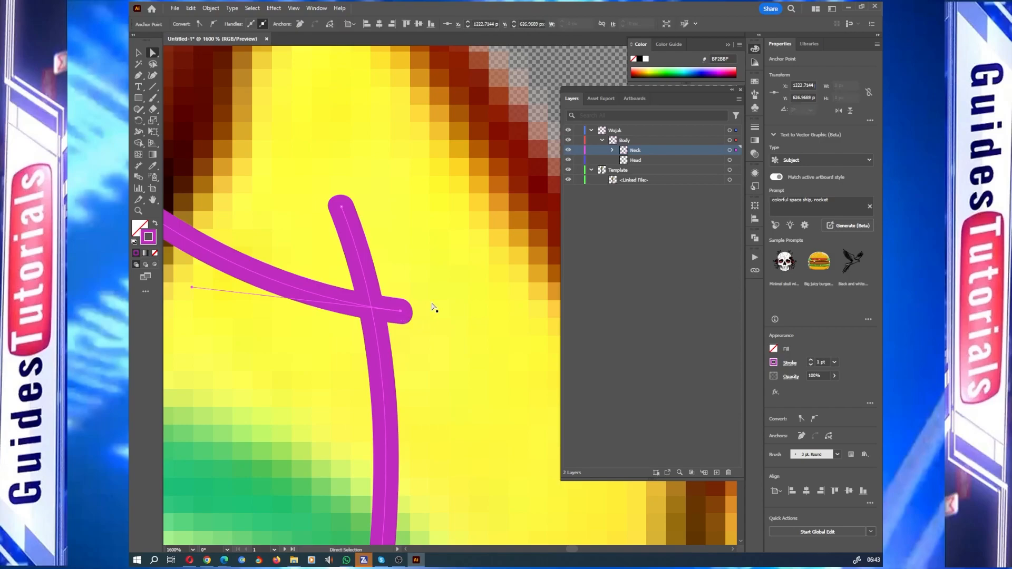
pyautogui.click(402, 315)
pyautogui.click(402, 314)
pyautogui.scroll(-1, 369, 303)
pyautogui.scroll(2, 372, 306)
pyautogui.scroll(-10, 337, 285)
pyautogui.scroll(4, 309, 267)
pyautogui.scroll(-1, 408, 273)
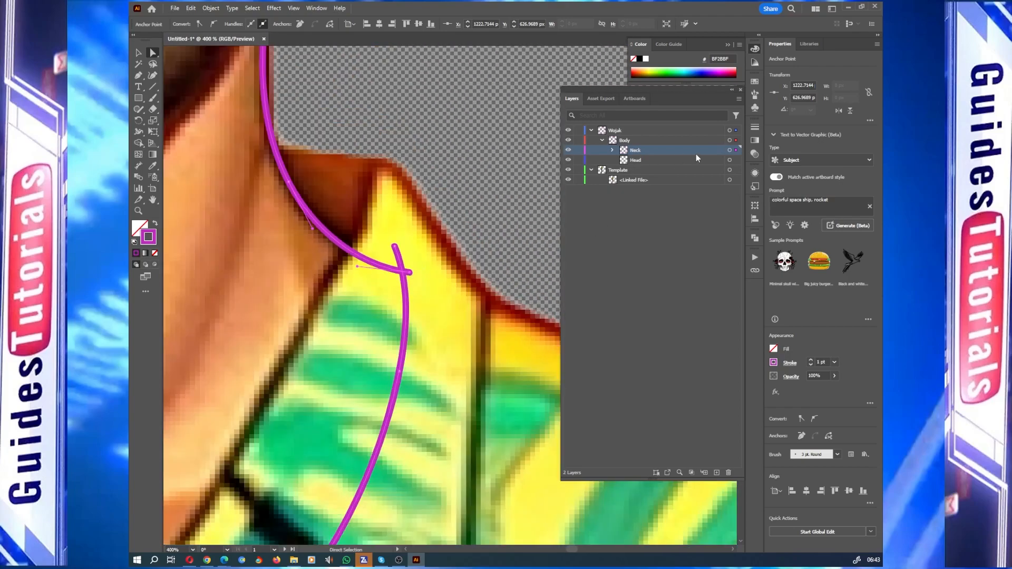
# Select all artwork on the Neck layer and split it at the crossing with the Pathfinder Outline operation.
pyautogui.click(730, 150)
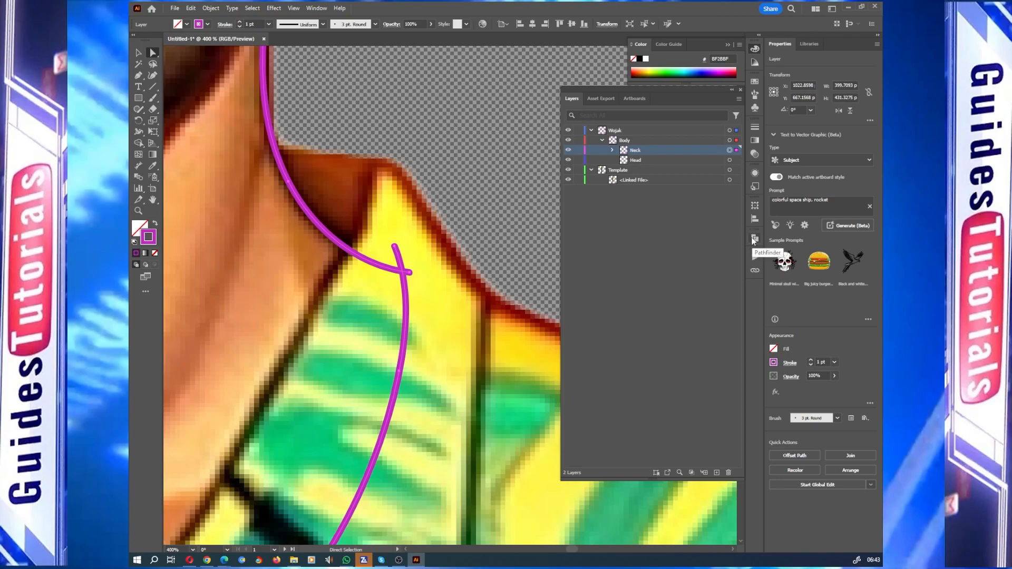
pyautogui.click(317, 8)
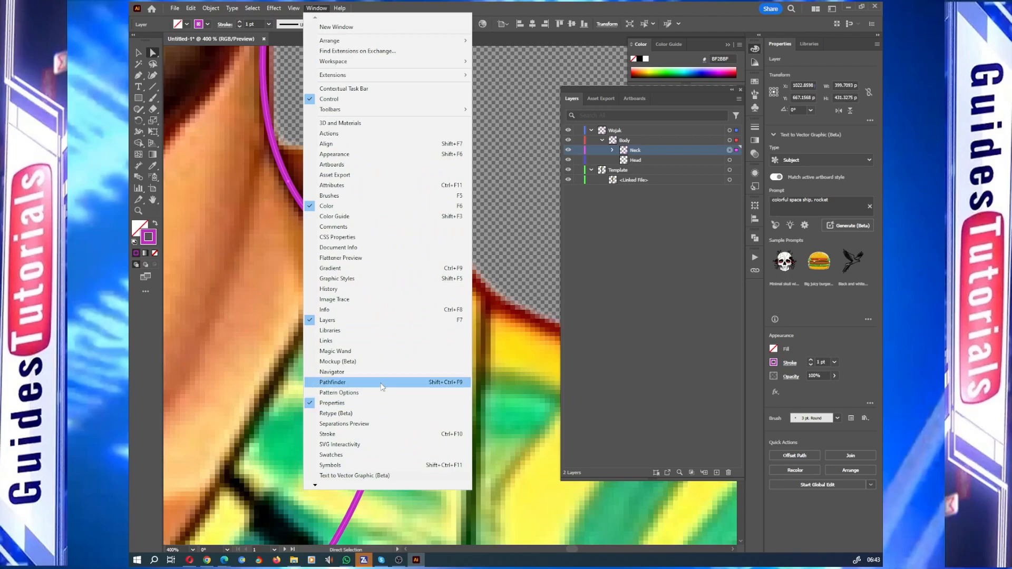
pyautogui.click(342, 382)
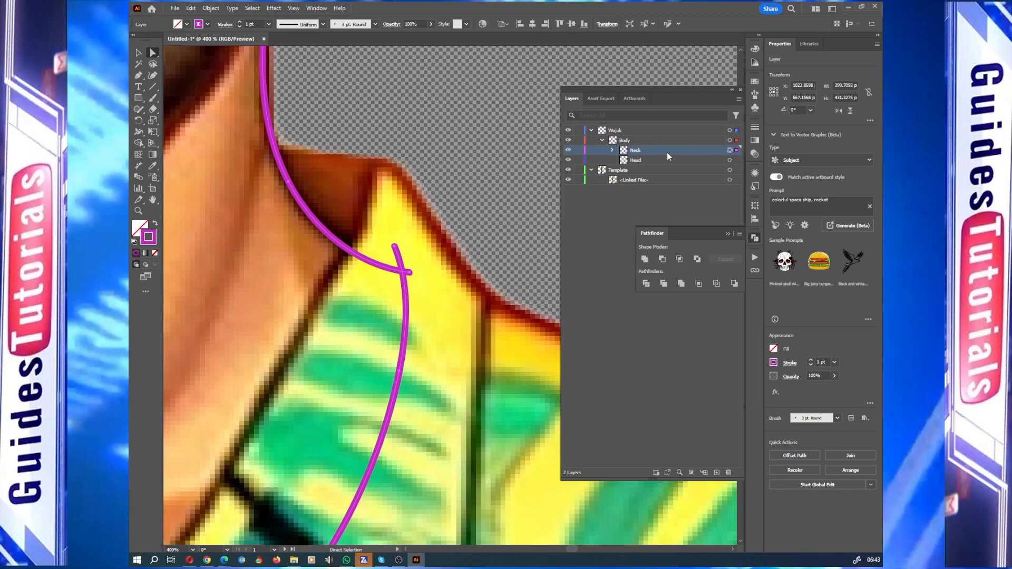
pyautogui.click(716, 283)
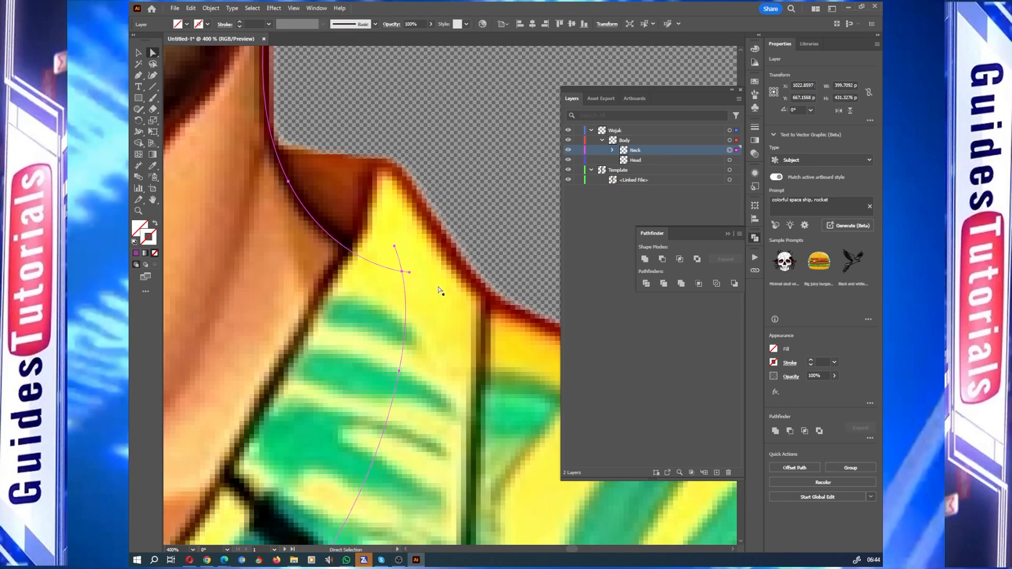
# Set the stroke colour of the split neck outline to black.
pyautogui.click(776, 365)
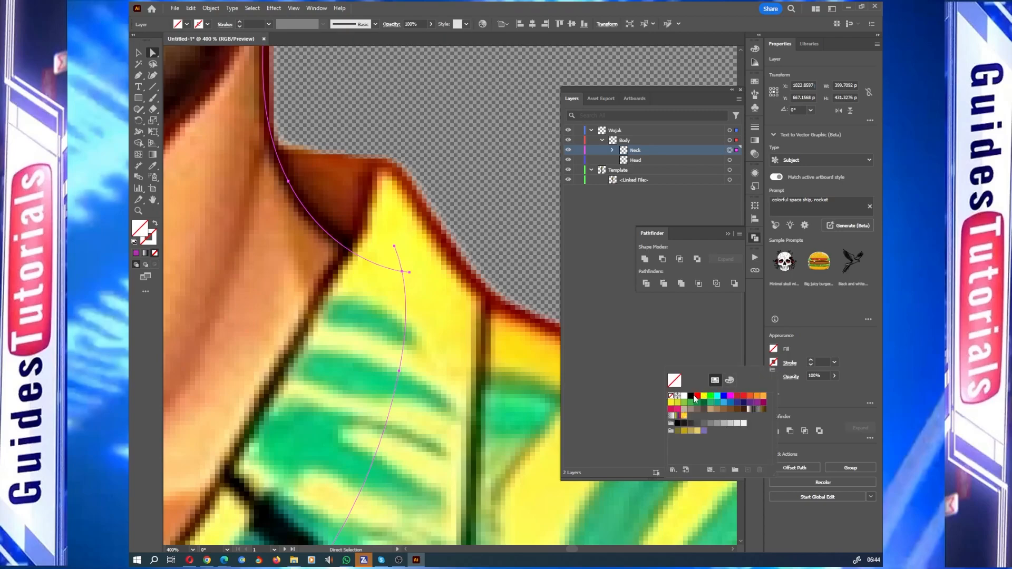
pyautogui.click(690, 396)
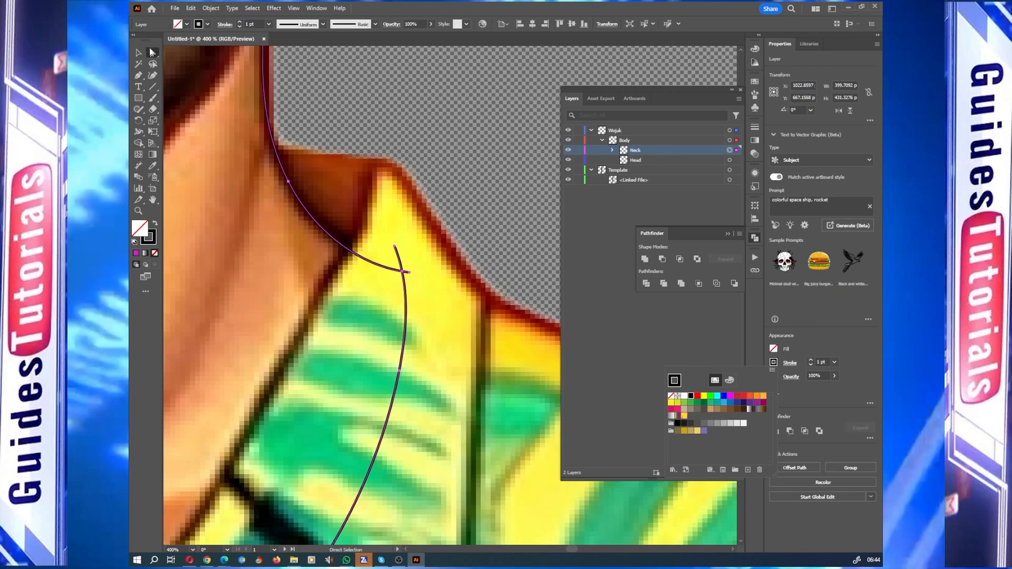
pyautogui.click(482, 233)
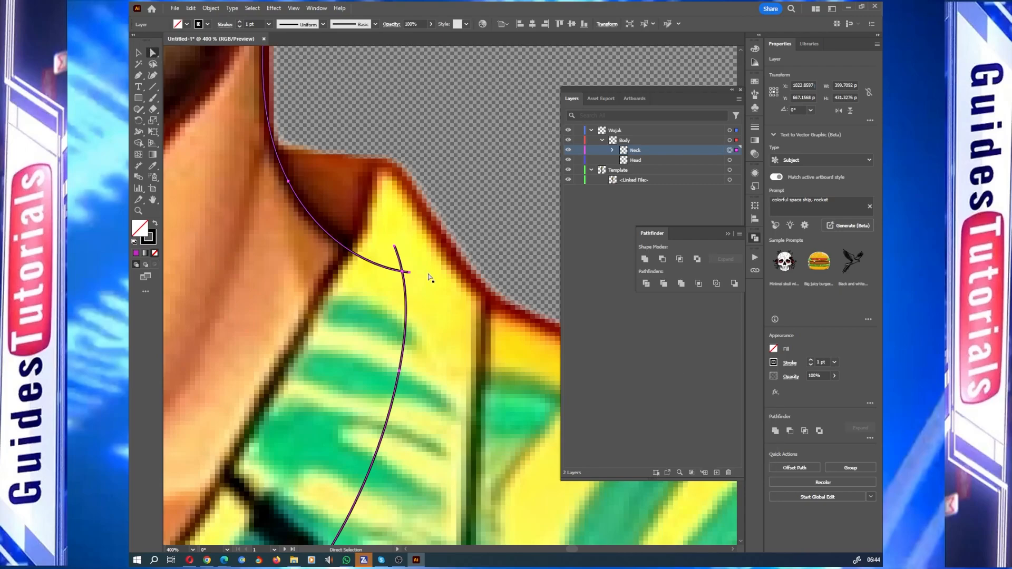
# Delete the short end of the neck line that extends sideways past the crossing on the collar.
pyautogui.scroll(5, 398, 274)
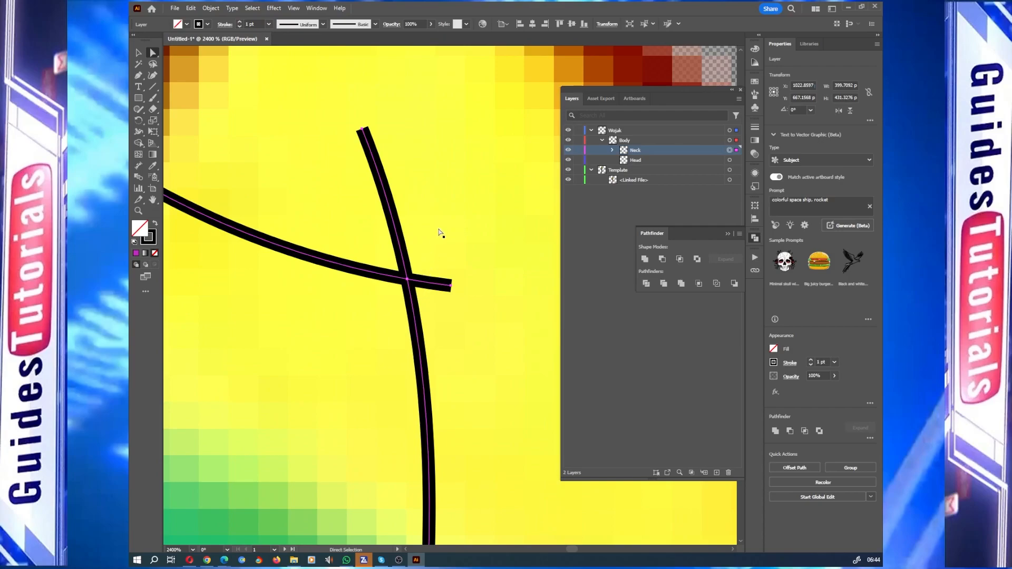
pyautogui.click(439, 233)
pyautogui.click(436, 286)
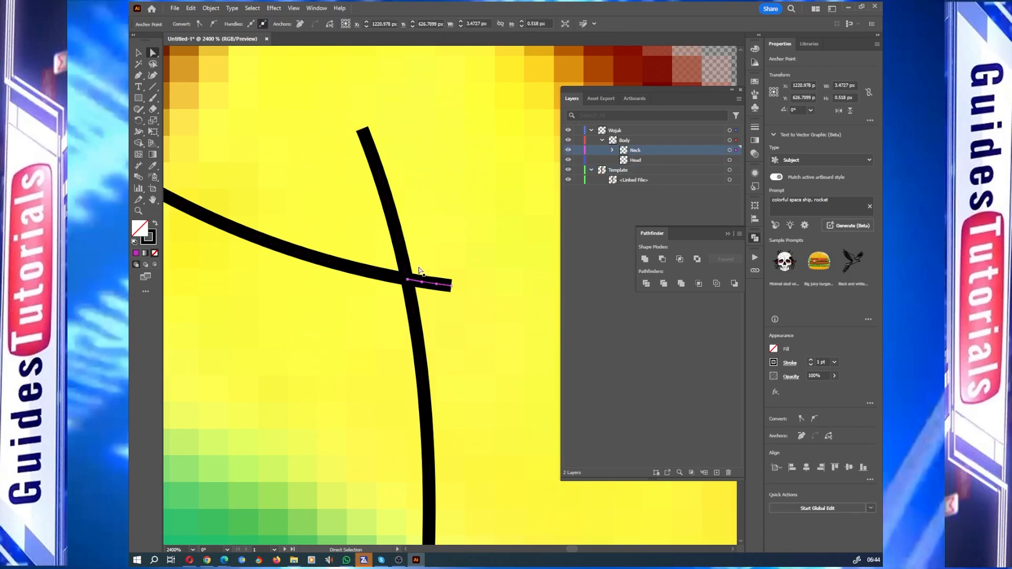
pyautogui.keyDown('shift'); pyautogui.click(401, 251); pyautogui.keyUp('shift')
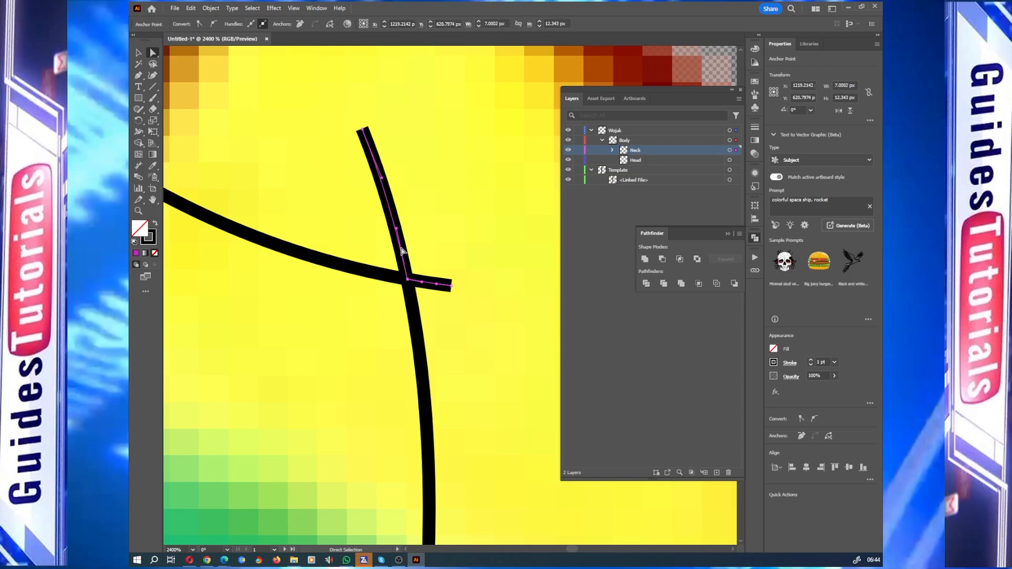
pyautogui.click(431, 283)
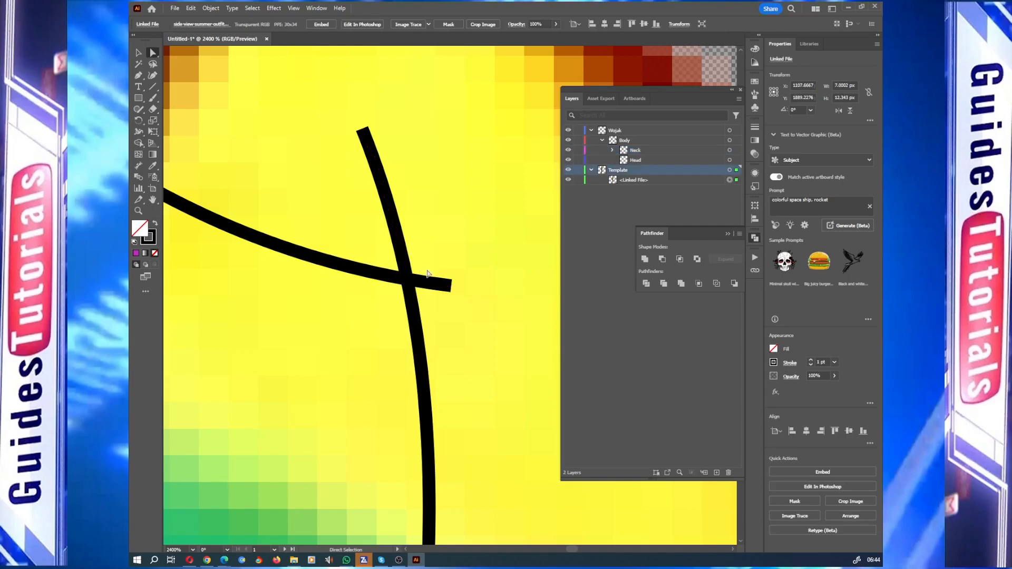
pyautogui.click(432, 287)
pyautogui.press('Delete')
pyautogui.click(431, 287)
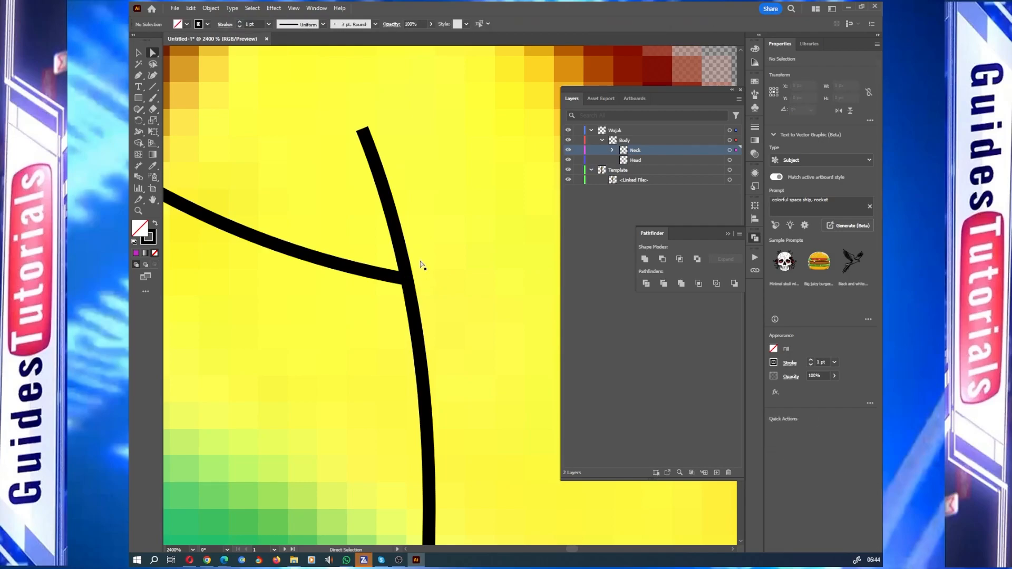
# Delete the remaining overhanging end that rises above the crossing, leaving a clean corner in the neck outline.
pyautogui.click(405, 251)
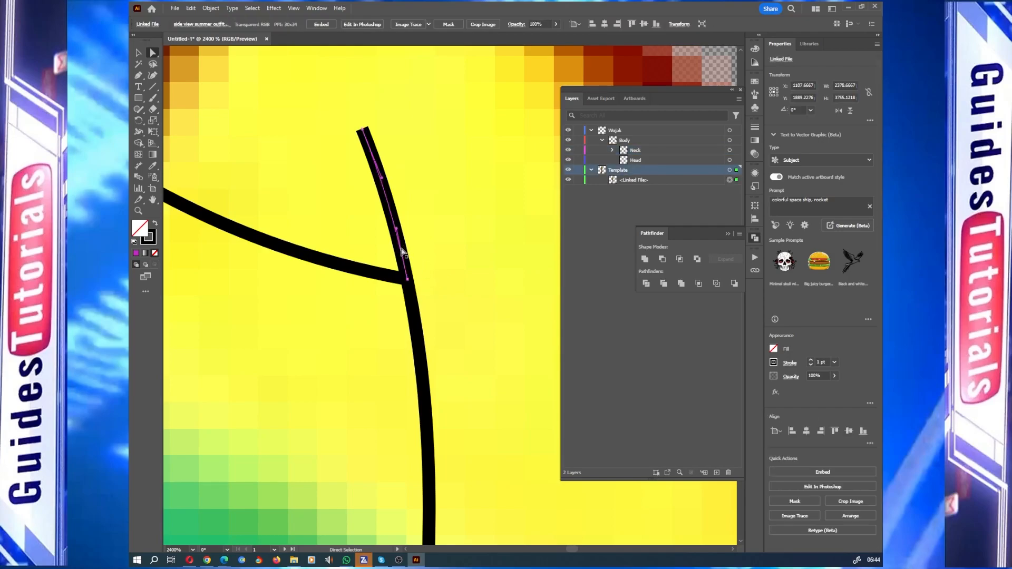
pyautogui.press('Delete')
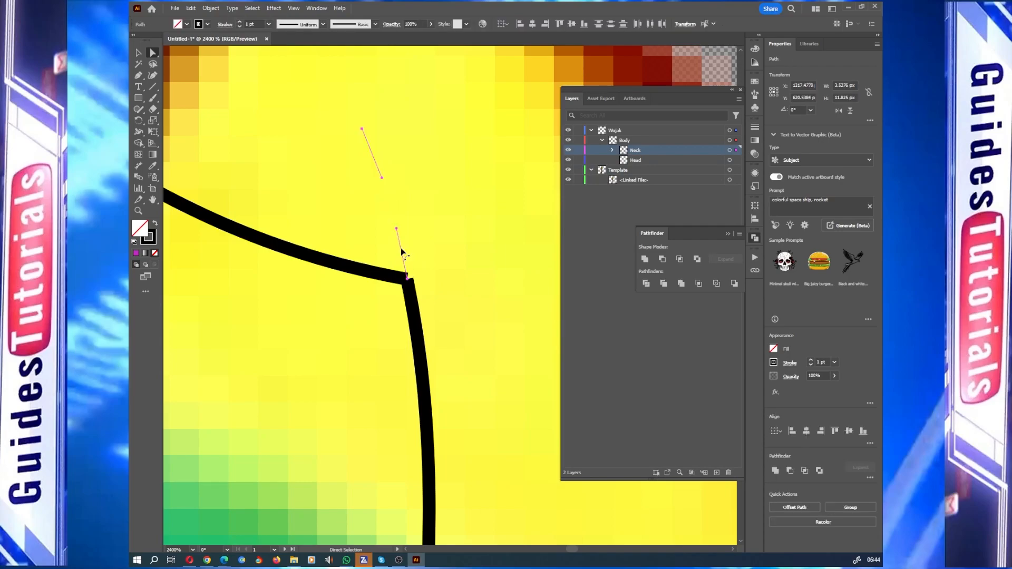
pyautogui.press('Delete')
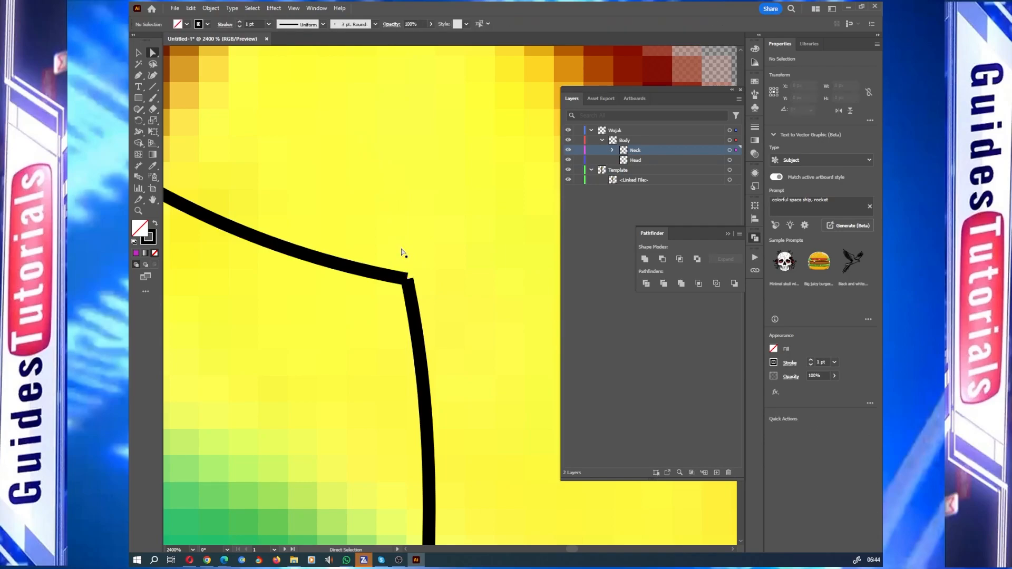
pyautogui.scroll(-6, 402, 252)
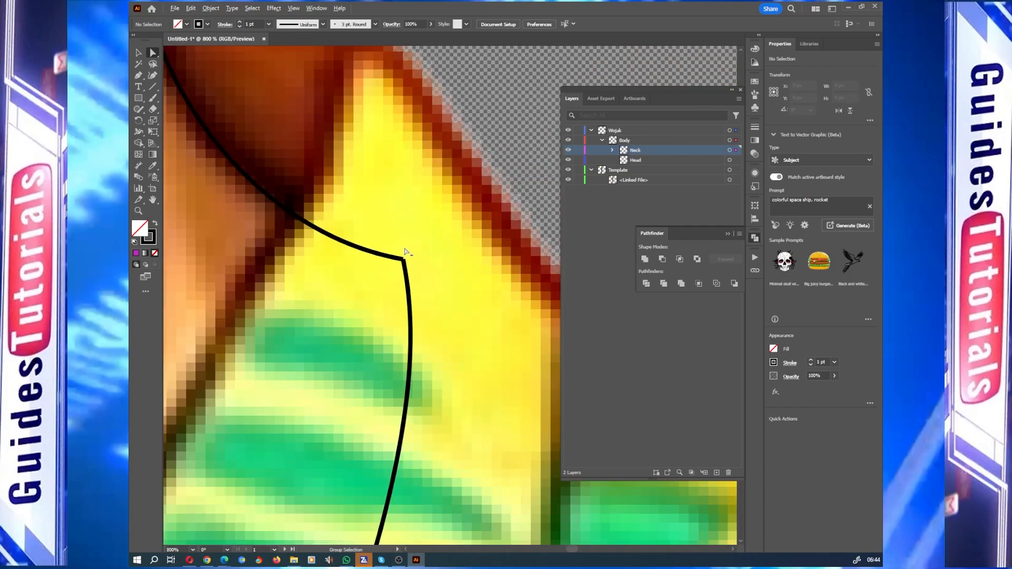
# Select all artwork on the Neck layer and give its strokes round caps so the corner closes smoothly.
pyautogui.scroll(-4, 402, 252)
pyautogui.scroll(12, 402, 252)
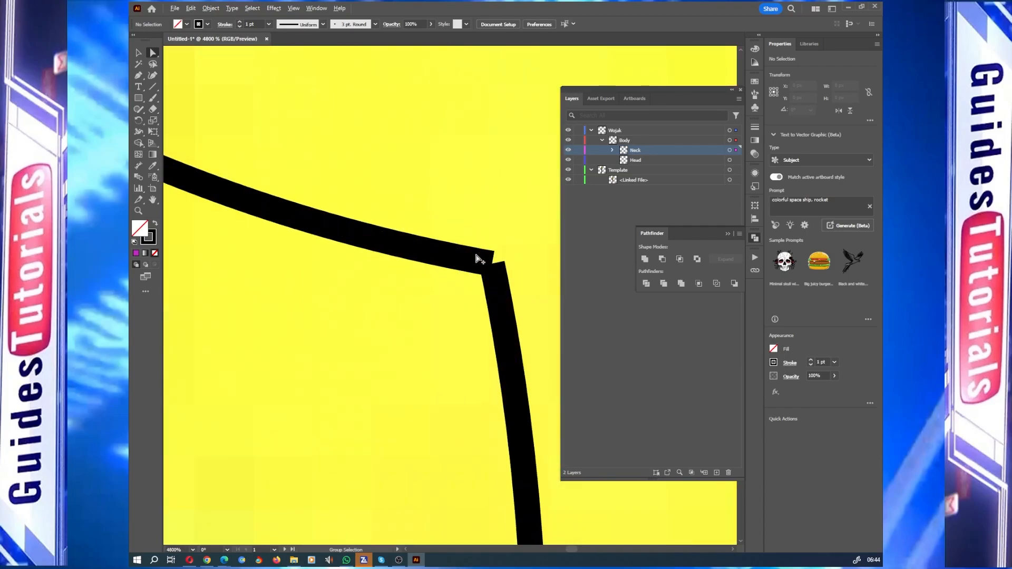
pyautogui.click(729, 150)
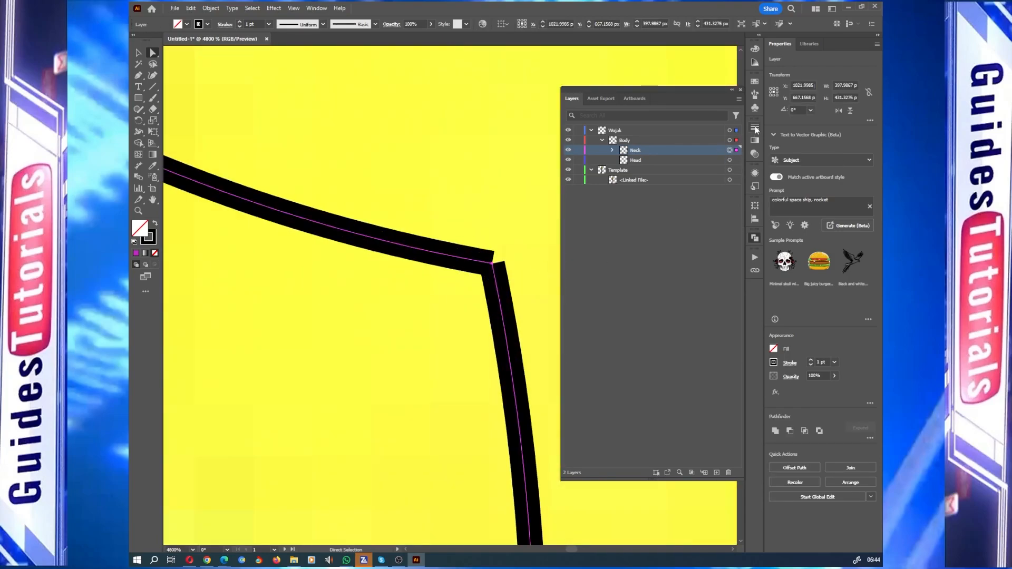
pyautogui.click(317, 8)
pyautogui.click(337, 454)
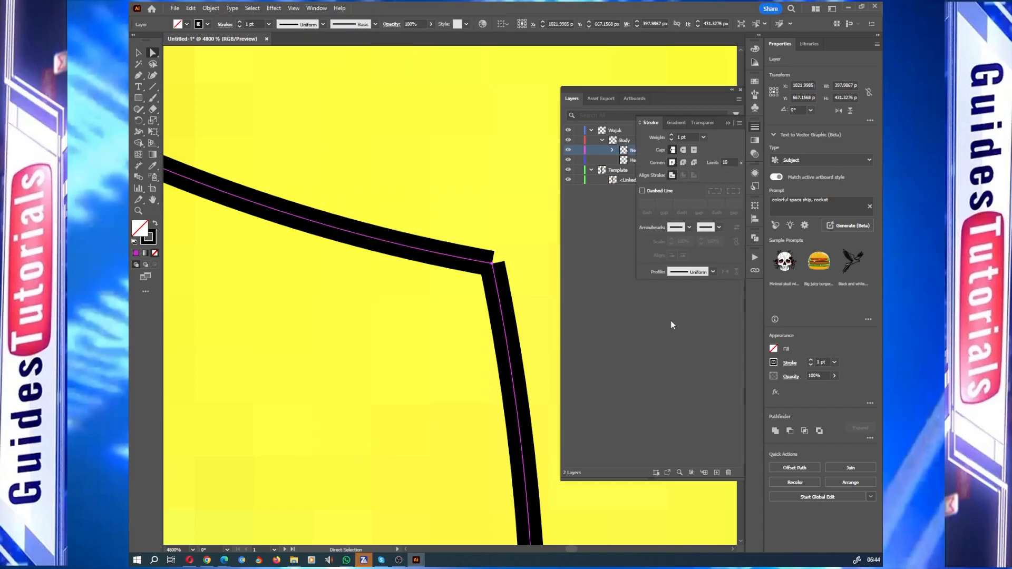
pyautogui.click(684, 150)
pyautogui.click(548, 342)
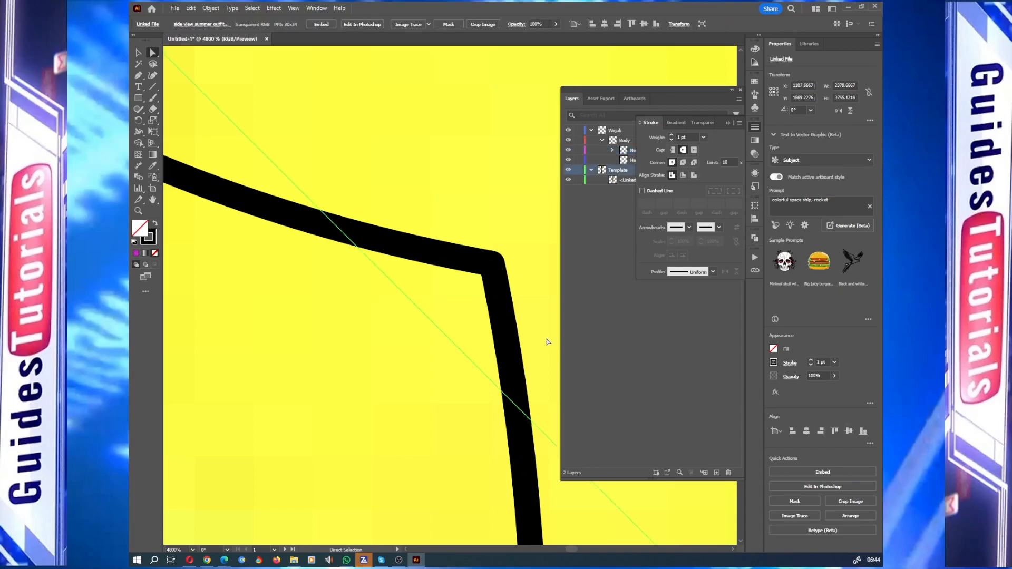
pyautogui.scroll(-4, 548, 342)
pyautogui.scroll(-6, 548, 342)
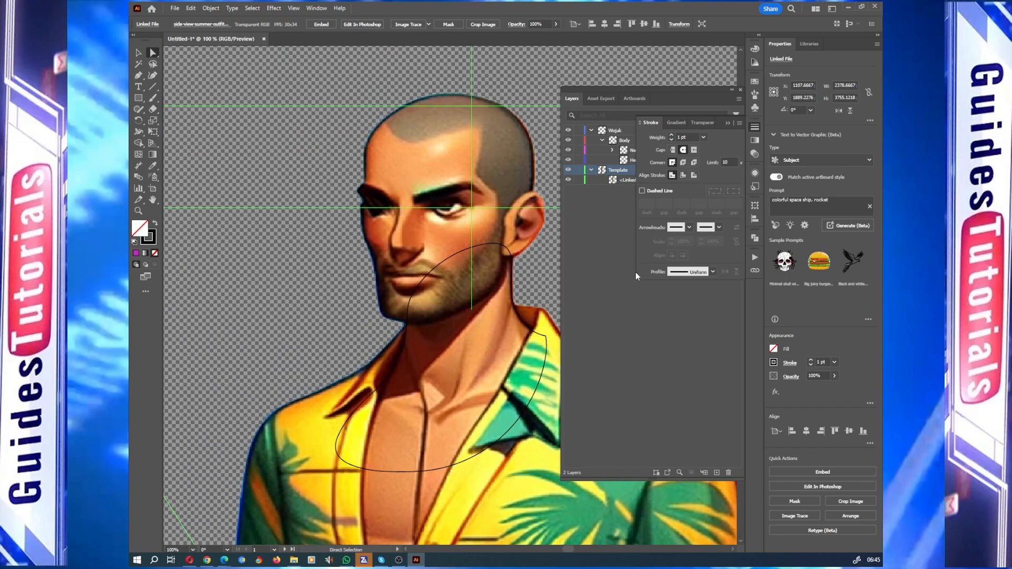
pyautogui.click(725, 123)
# Add a layer named Chest above the Neck layer inside Body.
pyautogui.scroll(-5, 448, 263)
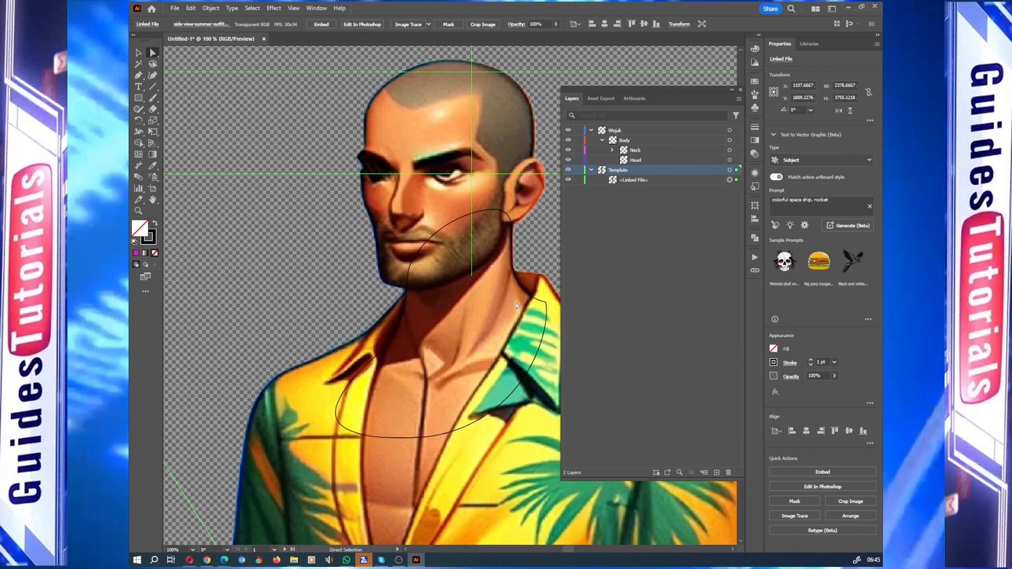
pyautogui.click(625, 151)
pyautogui.hotkey('ctrl', 'l')
pyautogui.doubleClick(635, 152)
pyautogui.write('Chest')
pyautogui.press('Return')
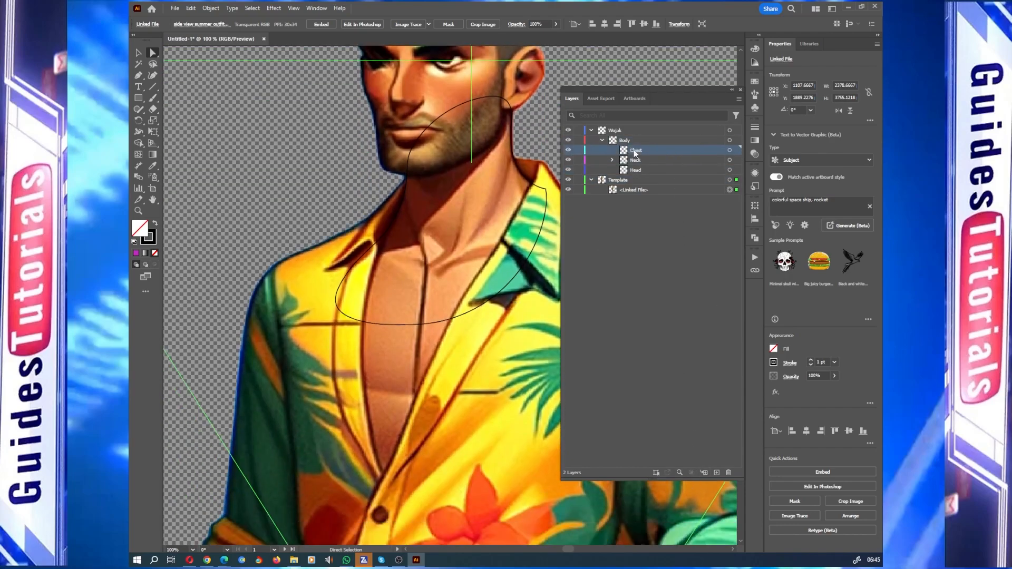
# Add three layers named Shirt Left, Shirt Right and Chest Plate inside the Chest layer.
pyautogui.hotkey('ctrl', 'l')
pyautogui.doubleClick(654, 159)
pyautogui.write('Shirt Left')
pyautogui.press('Return')
pyautogui.hotkey('ctrl', 'l')
pyautogui.doubleClick(649, 158)
pyautogui.write('Shirt Right')
pyautogui.press('Return')
pyautogui.hotkey('ctrl', 'l')
pyautogui.doubleClick(649, 159)
pyautogui.write('Chest Plate')
pyautogui.press('Return')
# Paint a purple 1 pt freehand outline around the bare chest opening on the Chest Plate layer with the Paintbrush.
pyautogui.scroll(-2, 500, 232)
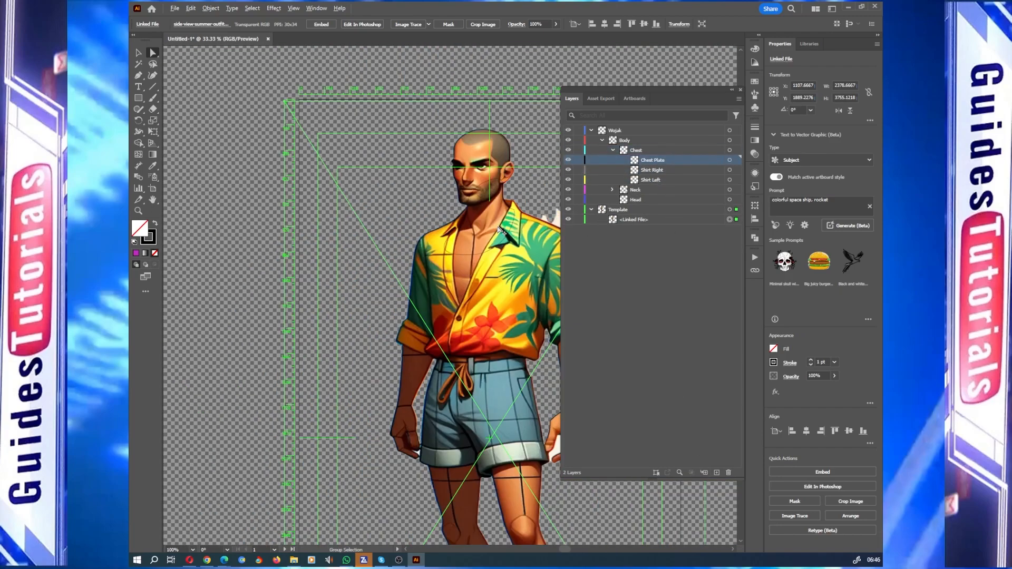
pyautogui.scroll(2, 504, 228)
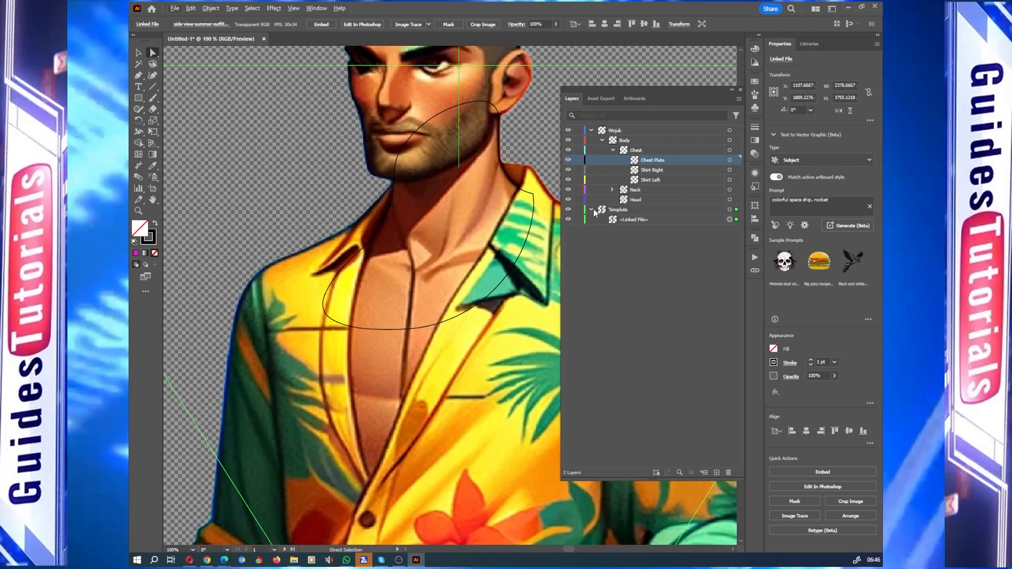
pyautogui.press('b')
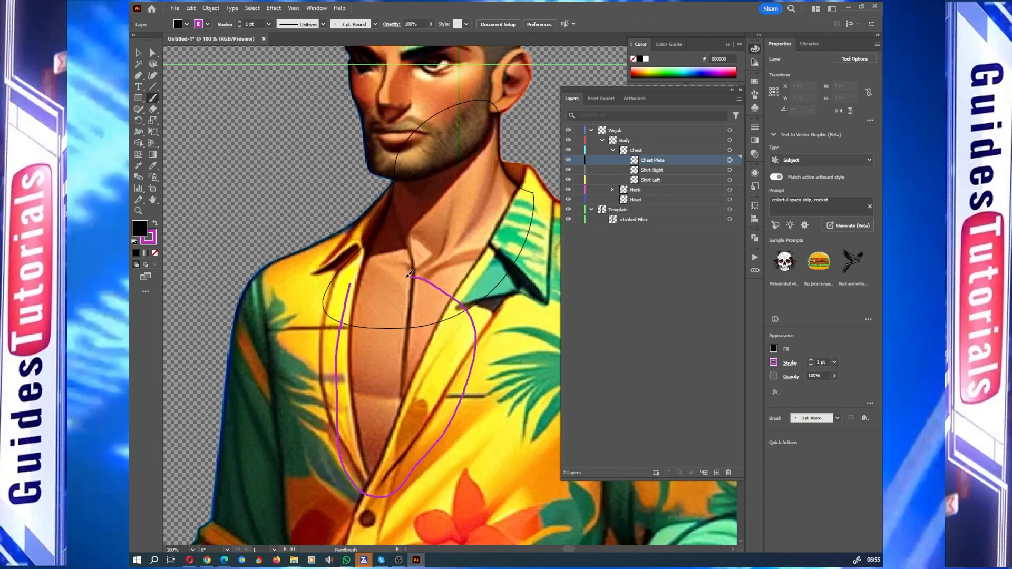
pyautogui.moveTo(344, 297); pyautogui.dragTo(338, 305)
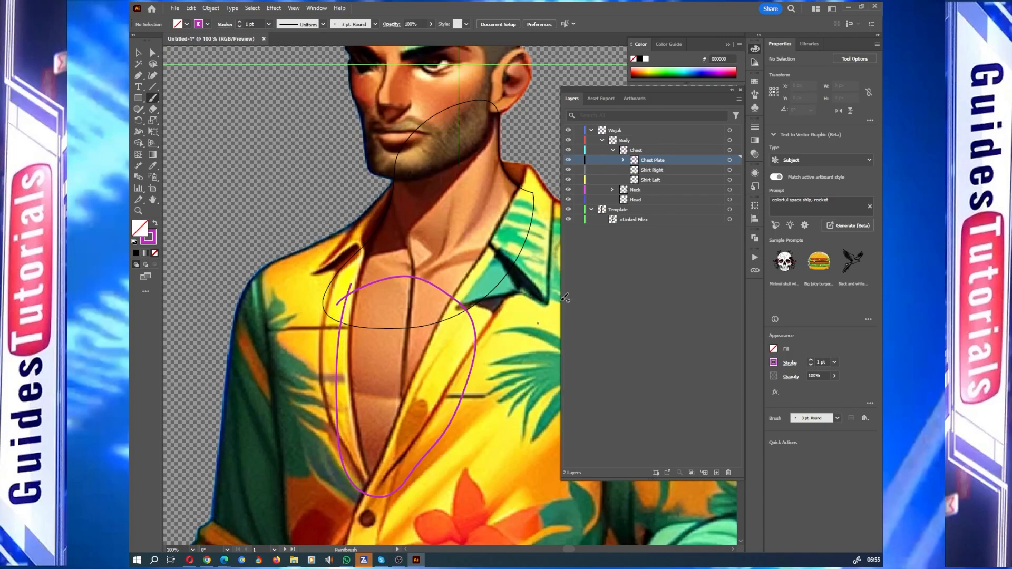
# Try to move the chest outline's nearby anchor point exactly onto the spot where its two ends cross.
pyautogui.click(623, 161)
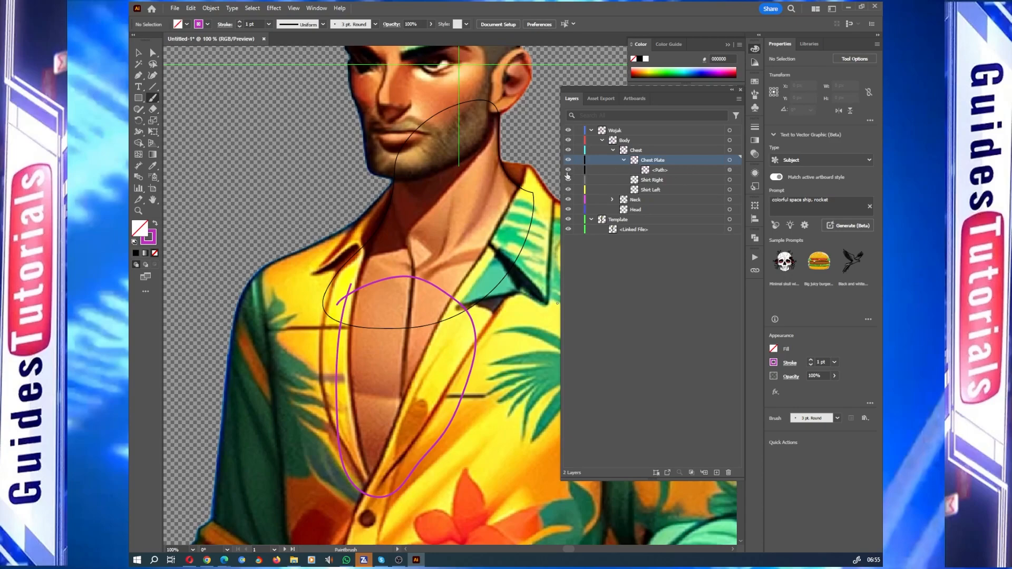
pyautogui.click(730, 170)
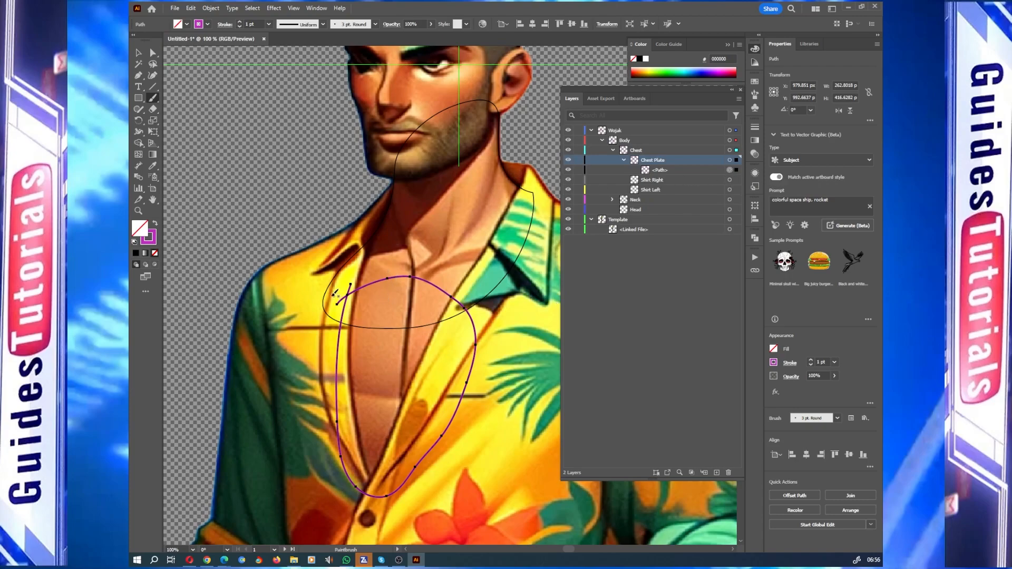
pyautogui.scroll(5, 337, 295)
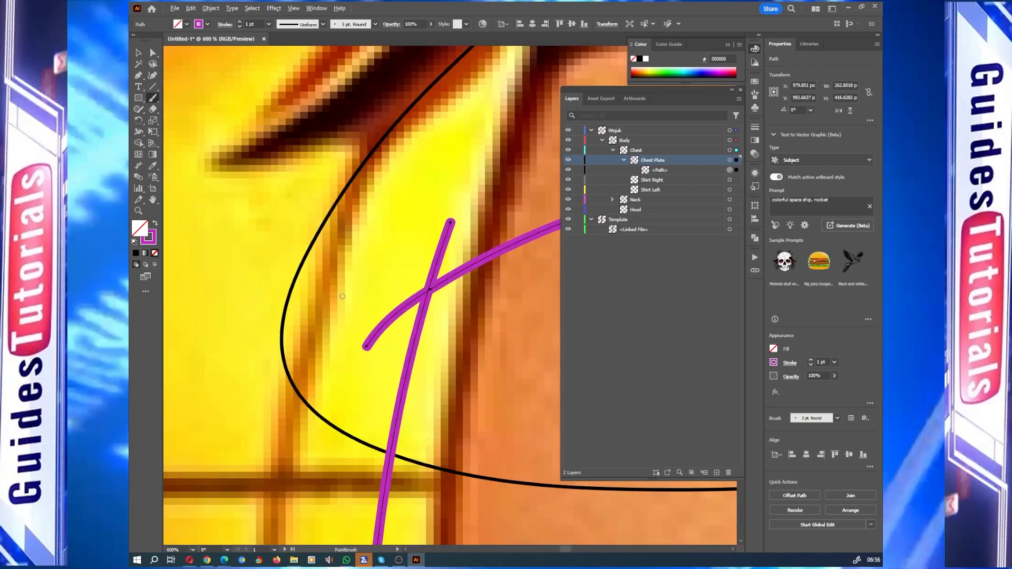
pyautogui.scroll(4, 402, 310)
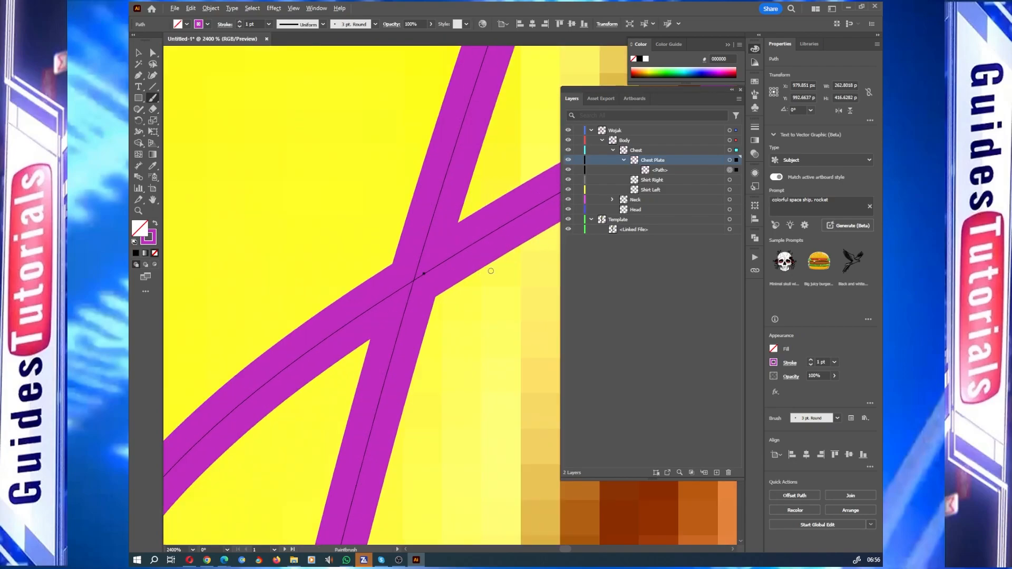
pyautogui.scroll(1, 424, 276)
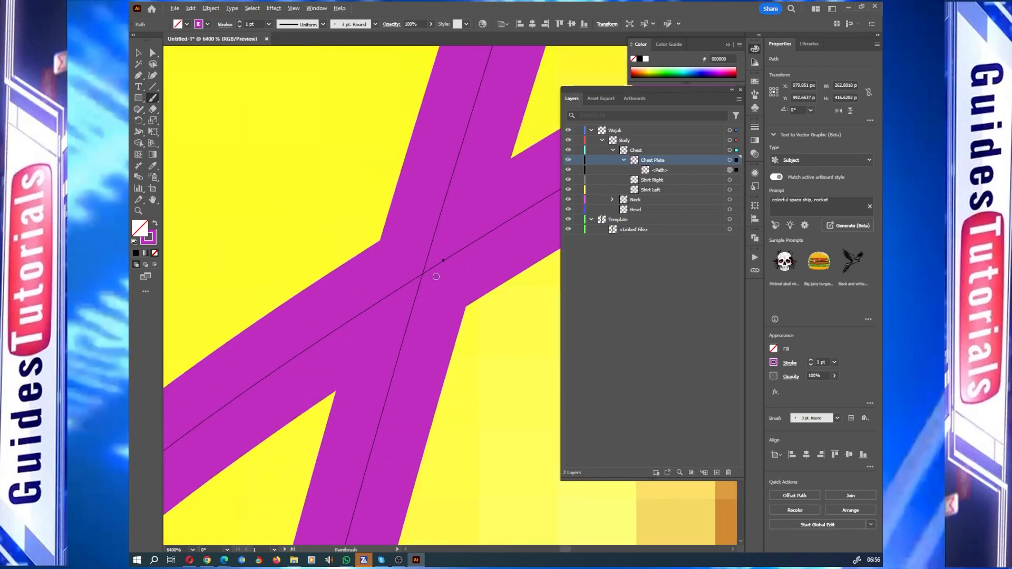
pyautogui.scroll(-5, 436, 276)
pyautogui.scroll(4, 436, 276)
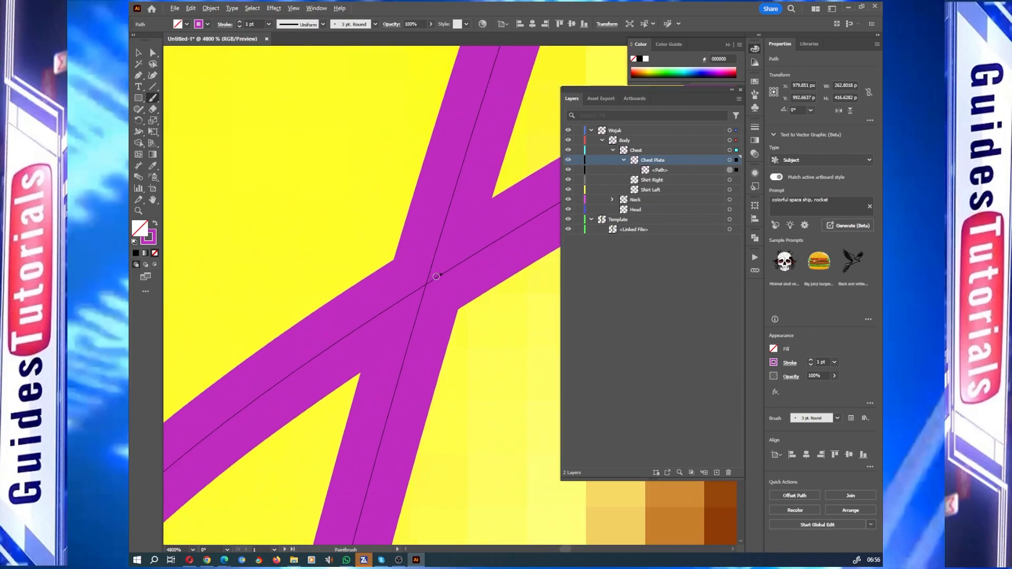
pyautogui.scroll(3, 436, 276)
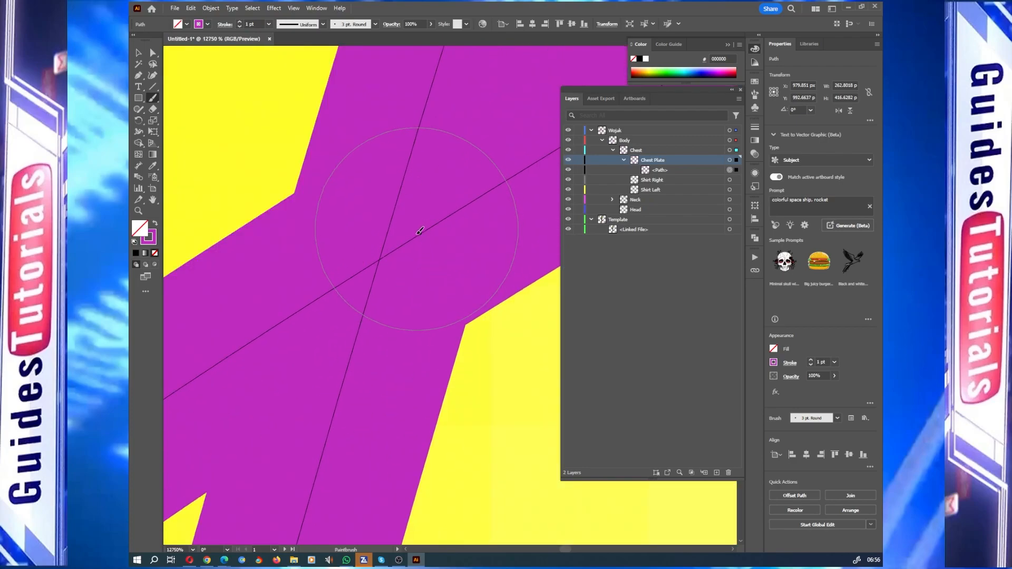
pyautogui.click(154, 54)
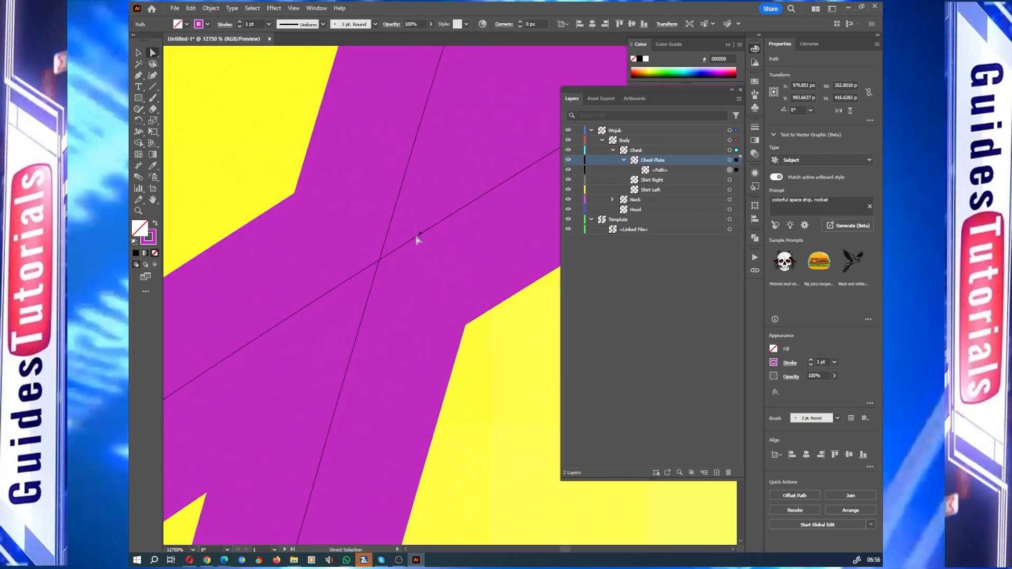
pyautogui.click(420, 233)
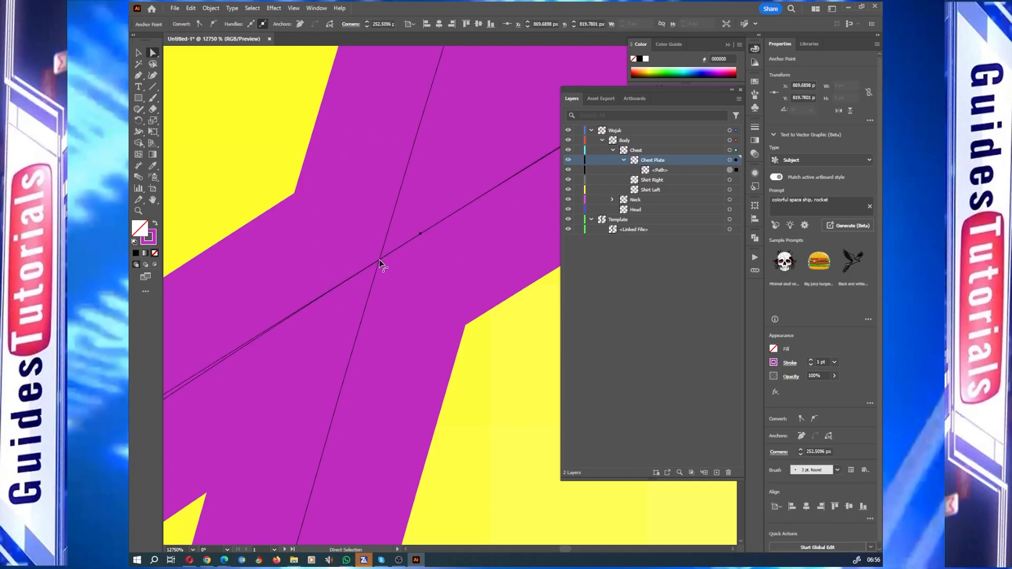
pyautogui.click(473, 330)
pyautogui.click(431, 273)
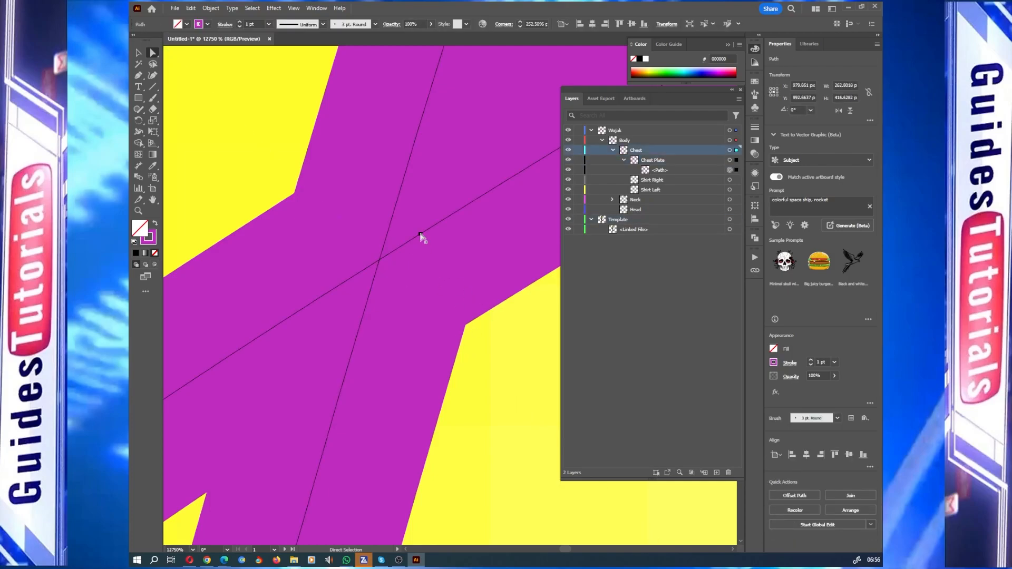
pyautogui.scroll(-10, 422, 237)
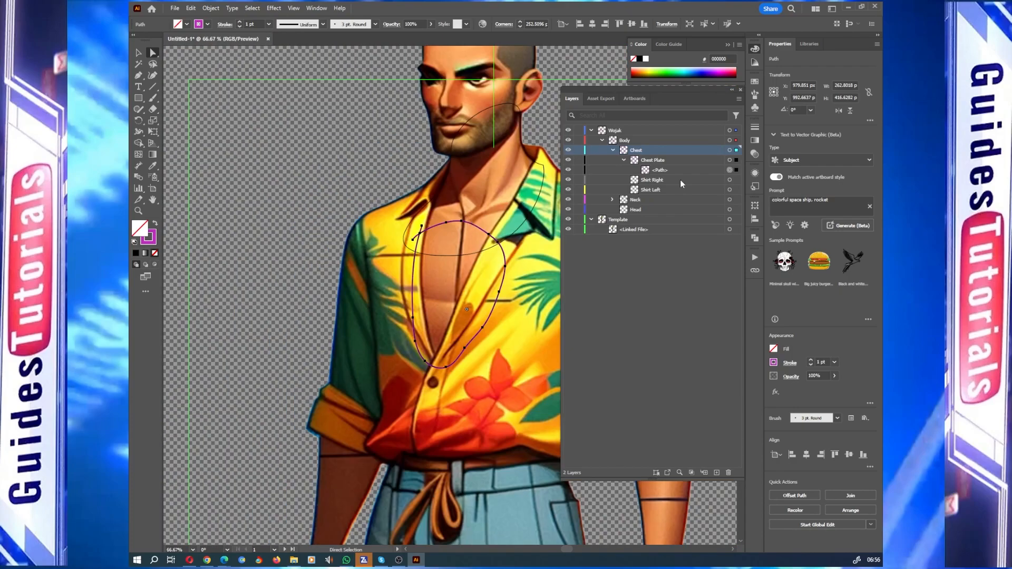
# Add a layer named Collar Right Back inside Chest and trace the back of the right collar with the Paintbrush.
pyautogui.click(677, 179)
pyautogui.scroll(3, 557, 145)
pyautogui.press('b')
pyautogui.click(623, 160)
pyautogui.click(659, 150)
pyautogui.click(703, 472)
pyautogui.doubleClick(656, 160)
pyautogui.write('Collar Right Back')
pyautogui.press('Return')
pyautogui.moveTo(509, 126)
pyautogui.mouseDown()
pyautogui.moveTo(448, 211)
pyautogui.moveTo(506, 152)
pyautogui.moveTo(335, 314)
pyautogui.moveTo(458, 196)
pyautogui.mouseUp()
# Add a layer named Collar Right Front and trace the pointed front flap of the right collar on it.
pyautogui.click(703, 472)
pyautogui.doubleClick(656, 160)
pyautogui.write('Collar Right Front')
pyautogui.press('Return')
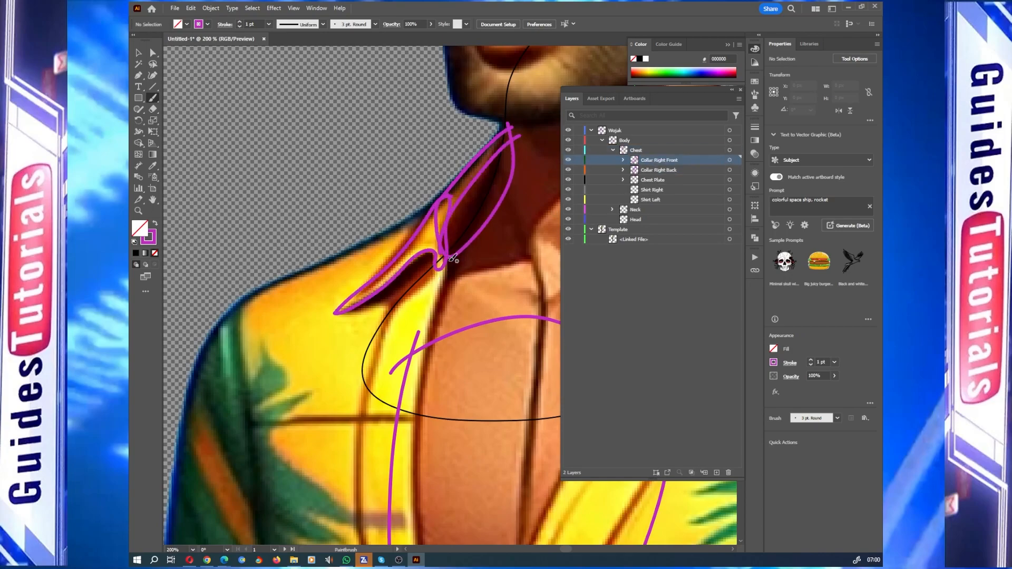
# Trace the right front of the shirt, from the collar down past the button to the hem, on the Shirt Right layer.
pyautogui.click(650, 190)
pyautogui.moveTo(453, 253)
pyautogui.mouseDown()
pyautogui.moveTo(448, 538)
pyautogui.moveTo(464, 442)
pyautogui.mouseUp()
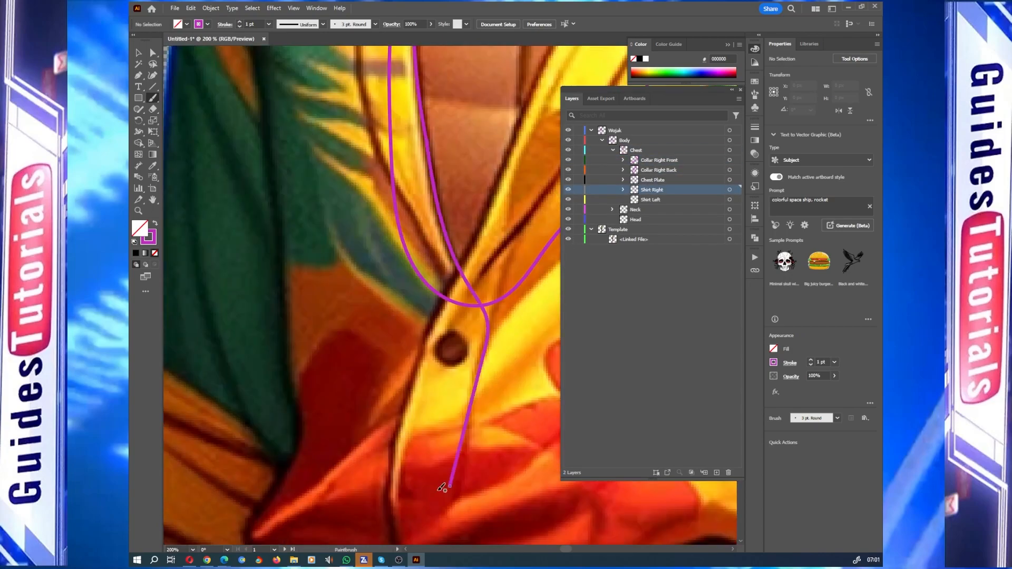
pyautogui.hotkey('ctrl', '-')
pyautogui.hotkey('ctrl', '-')
pyautogui.hotkey('ctrl', '-')
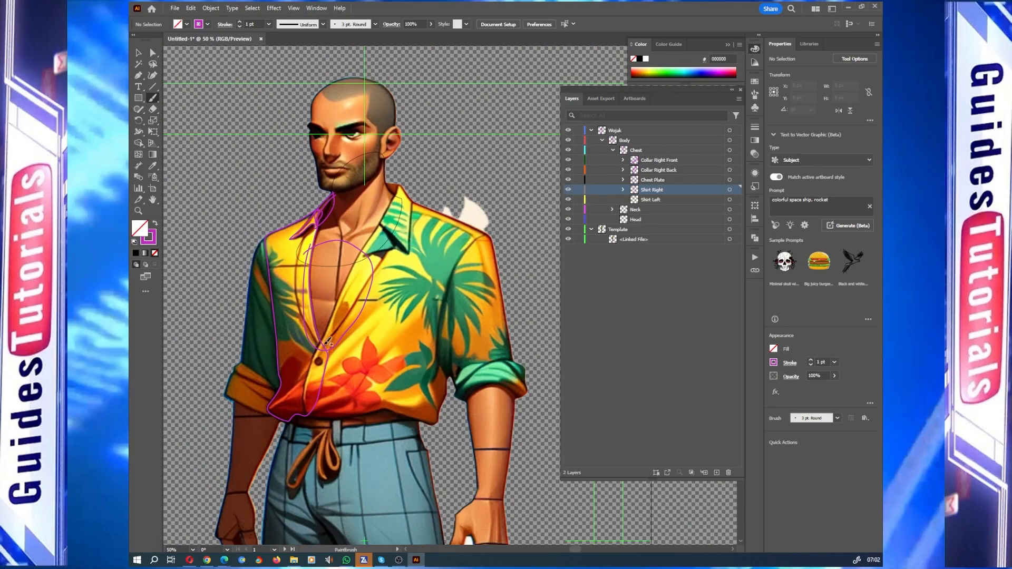
# Trace the left front of the shirt, from the shoulder down the side and along the hem, on the Shirt Left layer.
pyautogui.click(650, 199)
pyautogui.hotkey('ctrl', '+')
pyautogui.moveTo(527, 221)
pyautogui.mouseDown()
pyautogui.moveTo(527, 364)
pyautogui.moveTo(483, 532)
pyautogui.mouseUp()
pyautogui.scroll(-5, 203, 275)
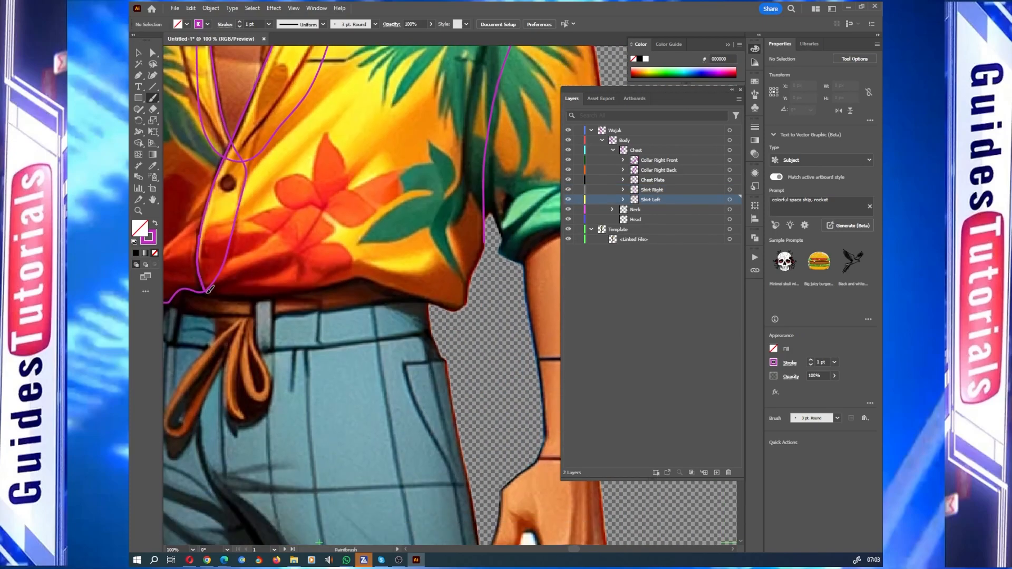
pyautogui.moveTo(203, 275); pyautogui.dragTo(464, 308)
pyautogui.hotkey('ctrl', '-')
pyautogui.hotkey('ctrl', '-')
pyautogui.hotkey('ctrl', '-')
pyautogui.hotkey('ctrl', '+')
# Add a layer named Collar Left Back inside Chest and trace the back of the left collar beside the neck.
pyautogui.hotkey('ctrl', 'l')
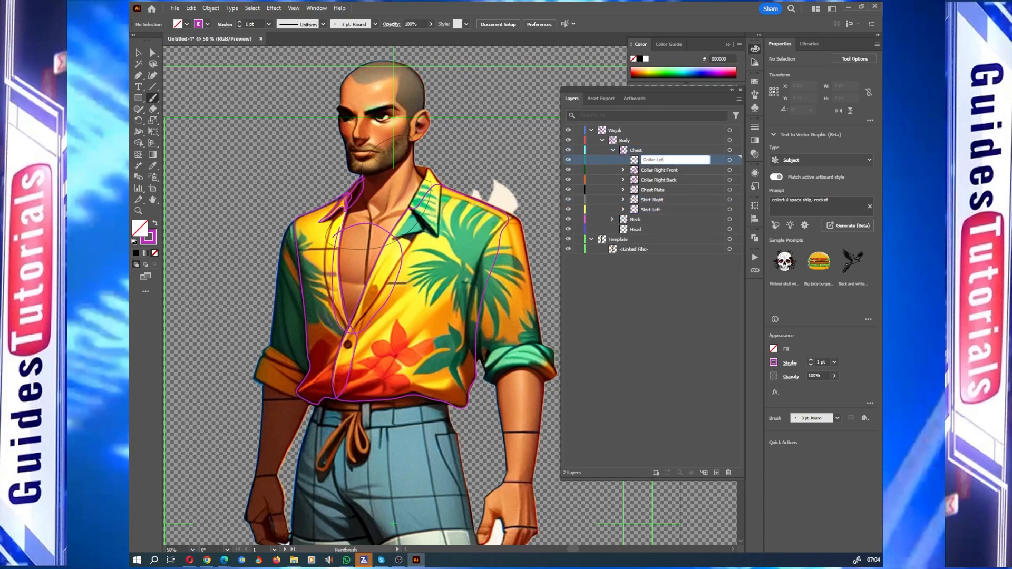
pyautogui.hotkey('ctrl', '+')
pyautogui.hotkey('ctrl', '+')
pyautogui.hotkey('ctrl', '+')
pyautogui.hotkey('ctrl', '+')
pyautogui.moveTo(369, 224); pyautogui.dragTo(371, 228)
pyautogui.hotkey('ctrl', '-')
pyautogui.hotkey('ctrl', '-')
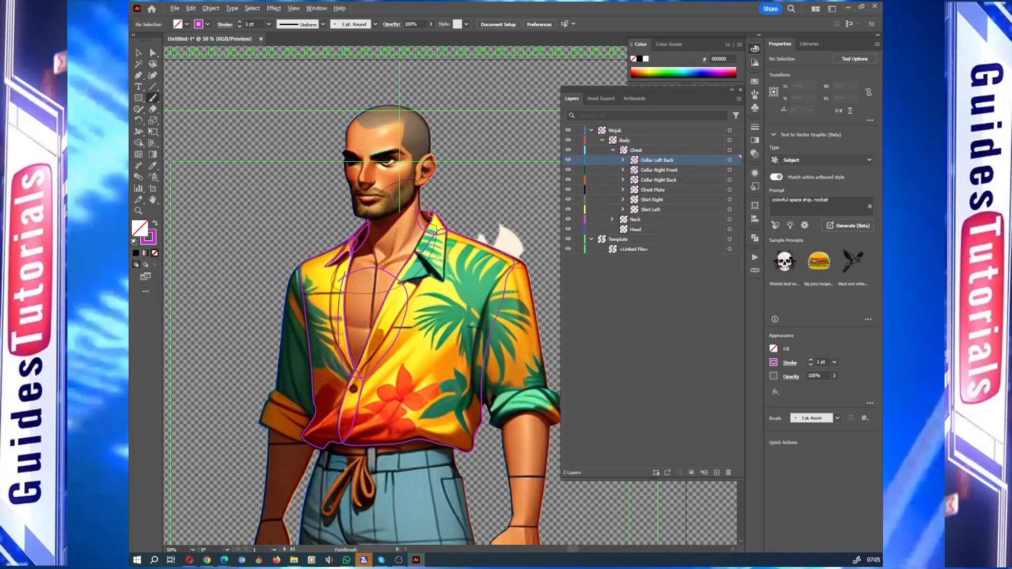
# Add a layer named Collar Left Front and trace the front flap of the left collar on it.
pyautogui.hotkey('ctrl', 'l')
pyautogui.hotkey('ctrl', '+')
pyautogui.hotkey('ctrl', '+')
pyautogui.doubleClick(657, 160)
pyautogui.write('Collar Left Front')
pyautogui.scroll(-2, 436, 220)
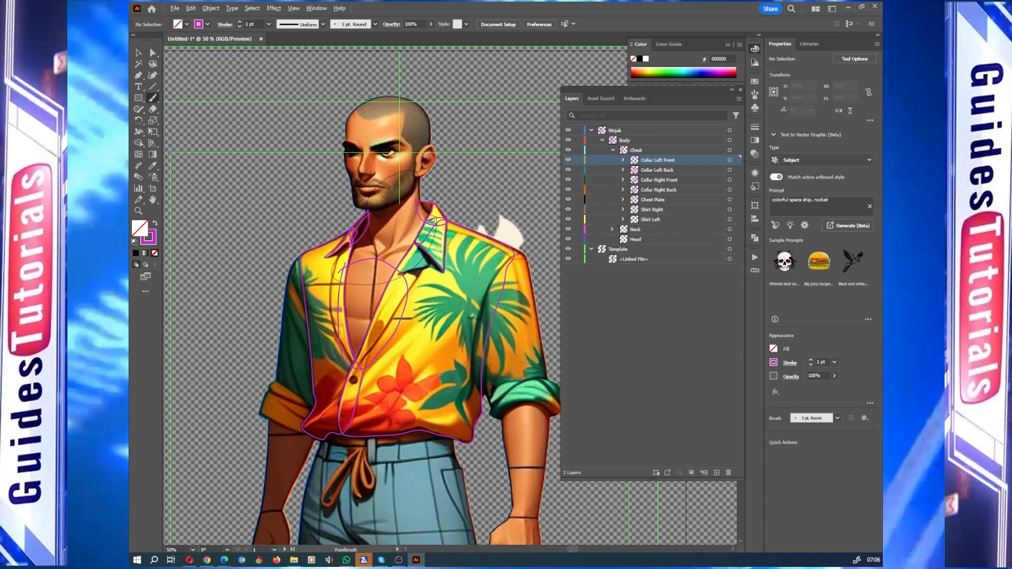
# Move the collar layers out of Chest into Body, placing the front collars above Chest and the back collars below Neck.
pyautogui.hotkey('ctrl', '+')
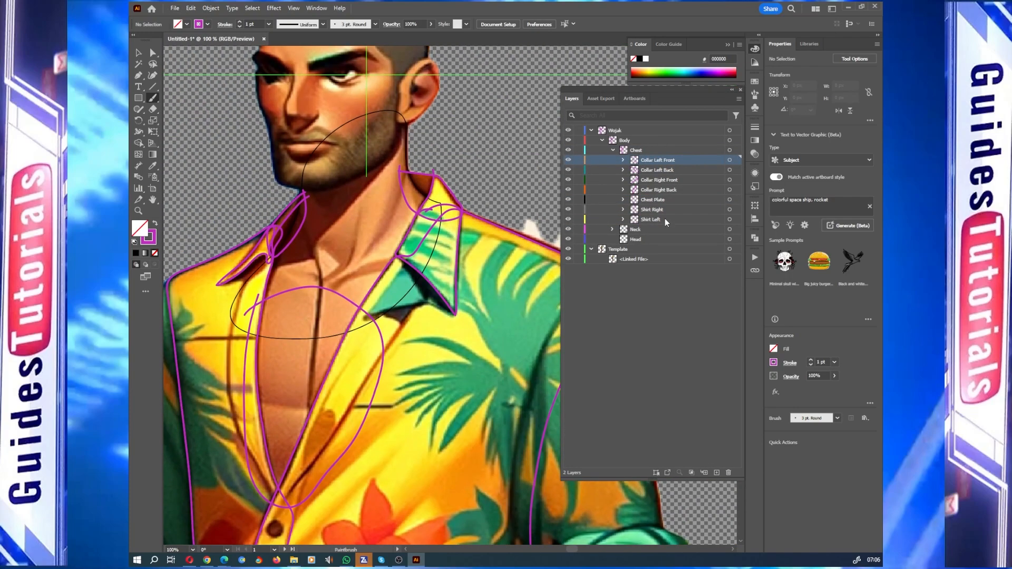
pyautogui.moveTo(664, 215); pyautogui.dragTo(652, 143)
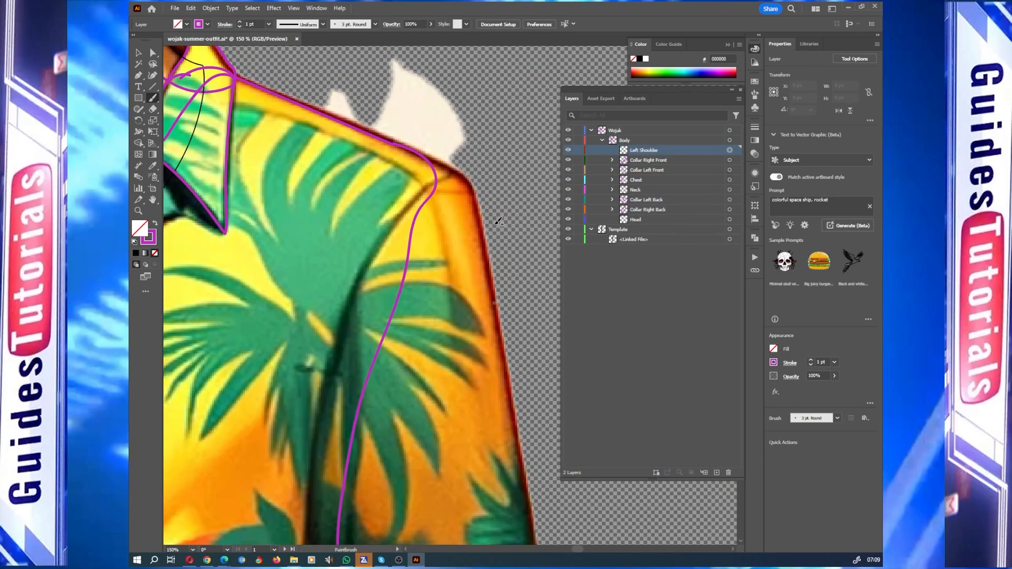
# Trace the left shoulder on the Left Shoulder layer and the upper sleeve on a layer named Left Bicept.
pyautogui.hotkey('ctrl', '-')
pyautogui.hotkey('ctrl', '-')
pyautogui.scroll(1, 364, 201)
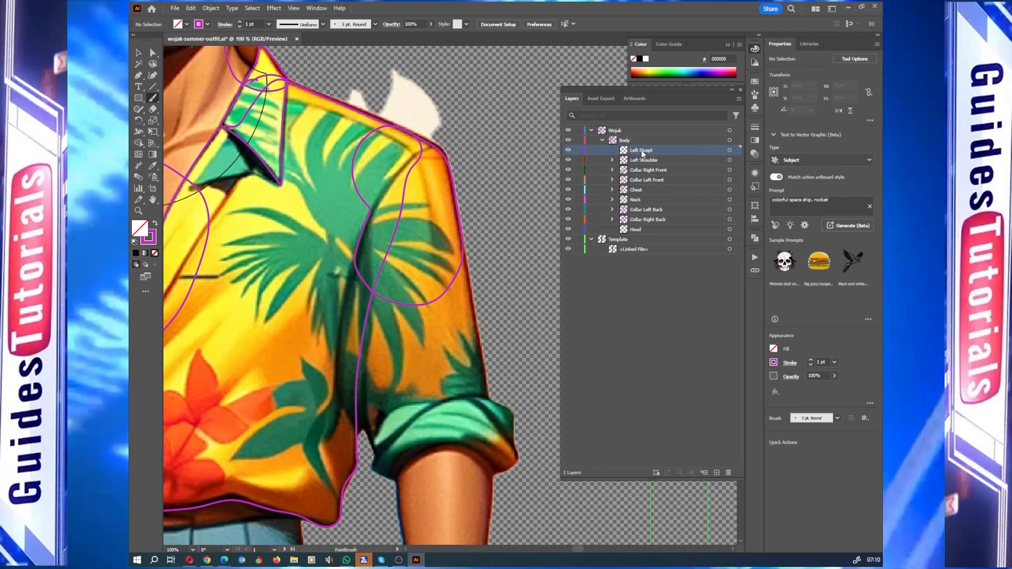
pyautogui.moveTo(366, 266)
pyautogui.mouseDown()
pyautogui.moveTo(369, 342)
pyautogui.moveTo(475, 253)
pyautogui.moveTo(372, 252)
pyautogui.mouseUp()
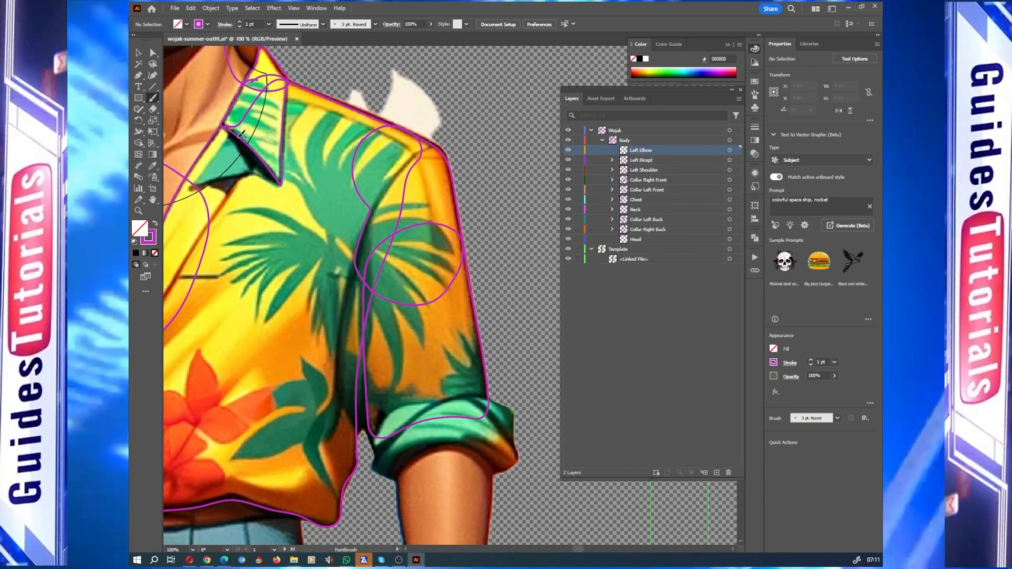
# Trace the rolled-up sleeve cuff and its folds on the Left Elbow layer with the Paintbrush.
pyautogui.moveTo(490, 406)
pyautogui.mouseDown()
pyautogui.moveTo(506, 464)
pyautogui.moveTo(443, 395)
pyautogui.moveTo(516, 422)
pyautogui.mouseUp()
pyautogui.moveTo(495, 469)
pyautogui.mouseDown()
pyautogui.moveTo(387, 454)
pyautogui.moveTo(505, 426)
pyautogui.mouseUp()
pyautogui.scroll(1, 443, 442)
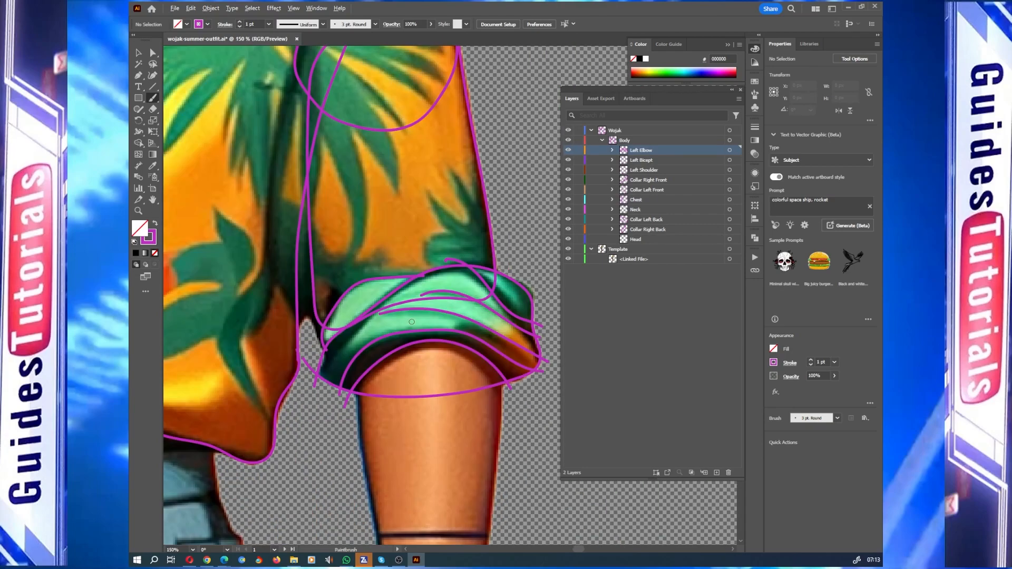
# Trace the left forearm, wrist and hand on layers named Left Forearm, Left Wrist and Left Hand.
pyautogui.moveTo(362, 285)
pyautogui.mouseDown()
pyautogui.moveTo(495, 240)
pyautogui.moveTo(365, 264)
pyautogui.mouseUp()
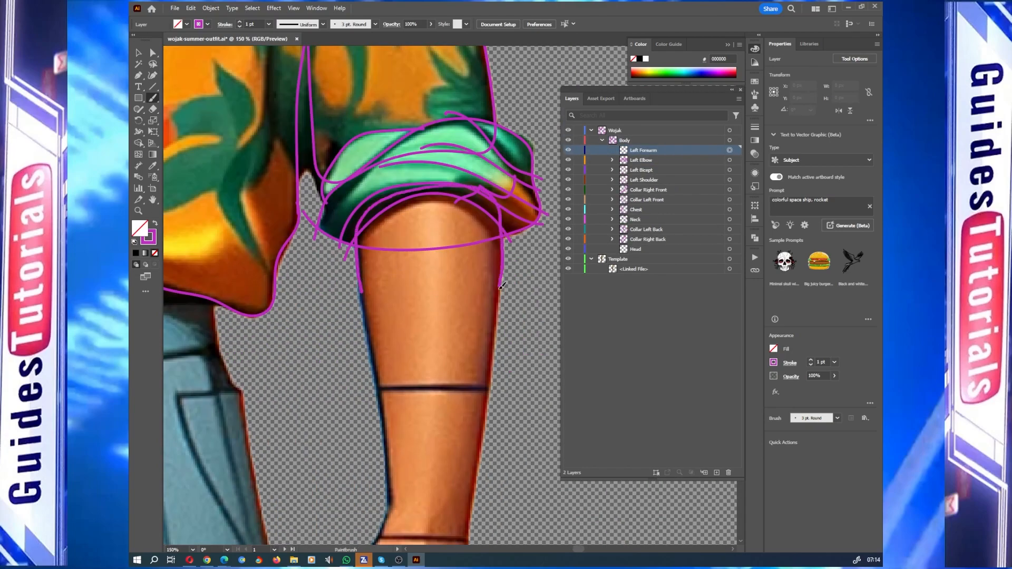
pyautogui.scroll(-4, 365, 265)
pyautogui.scroll(1, 311, 239)
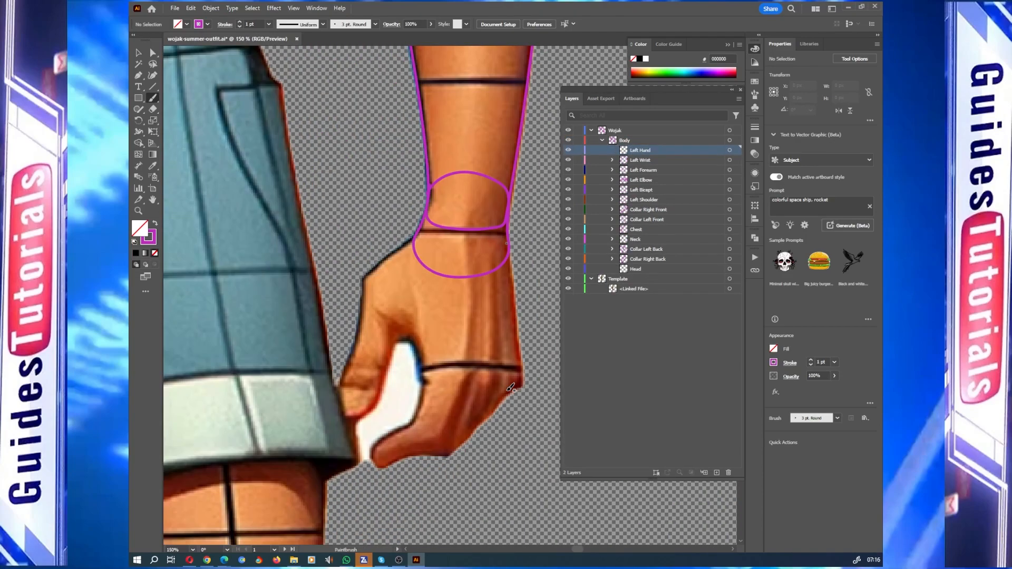
pyautogui.moveTo(416, 235)
pyautogui.mouseDown()
pyautogui.moveTo(366, 416)
pyautogui.moveTo(488, 386)
pyautogui.moveTo(514, 253)
pyautogui.mouseUp()
pyautogui.scroll(-2, 423, 300)
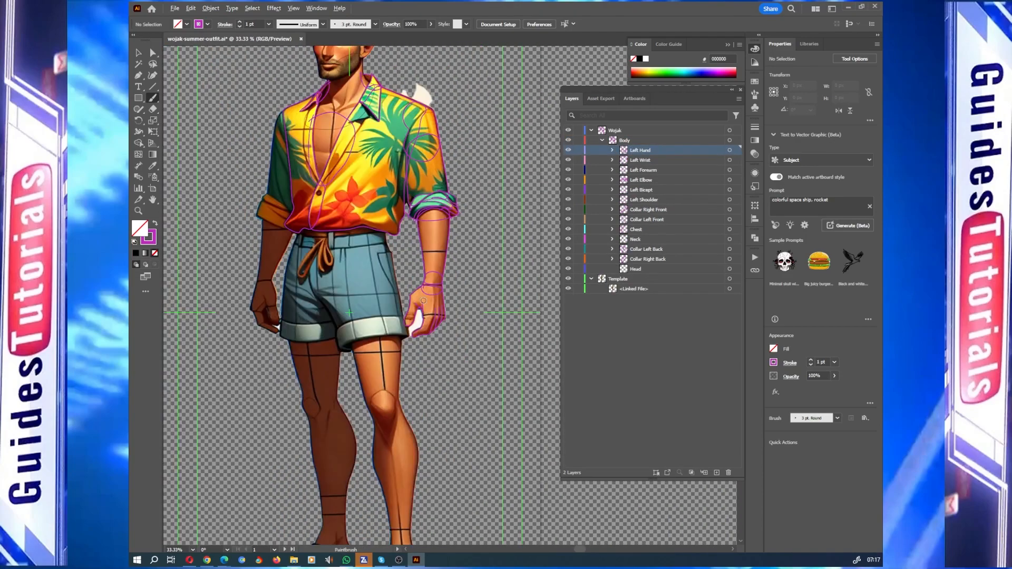
# Trace the right shoulder on the Right Shoulder layer and the right upper sleeve on a layer named Right Bicept.
pyautogui.scroll(2, 423, 301)
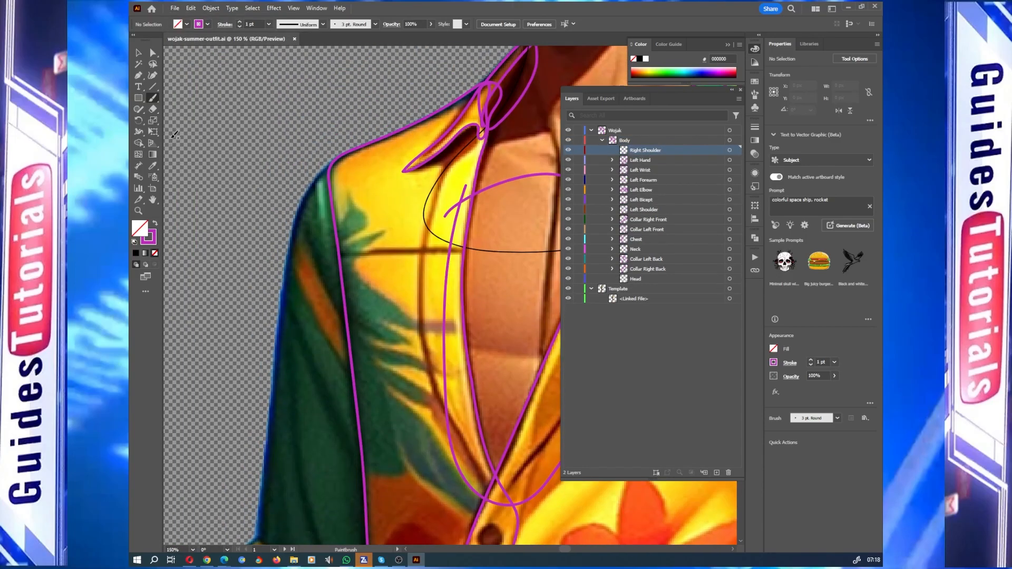
pyautogui.moveTo(330, 165)
pyautogui.mouseDown()
pyautogui.moveTo(344, 405)
pyautogui.moveTo(403, 149)
pyautogui.mouseUp()
pyautogui.scroll(-3, 409, 211)
pyautogui.scroll(3, 408, 211)
pyautogui.moveTo(358, 193); pyautogui.dragTo(443, 465)
pyautogui.scroll(-5, 459, 204)
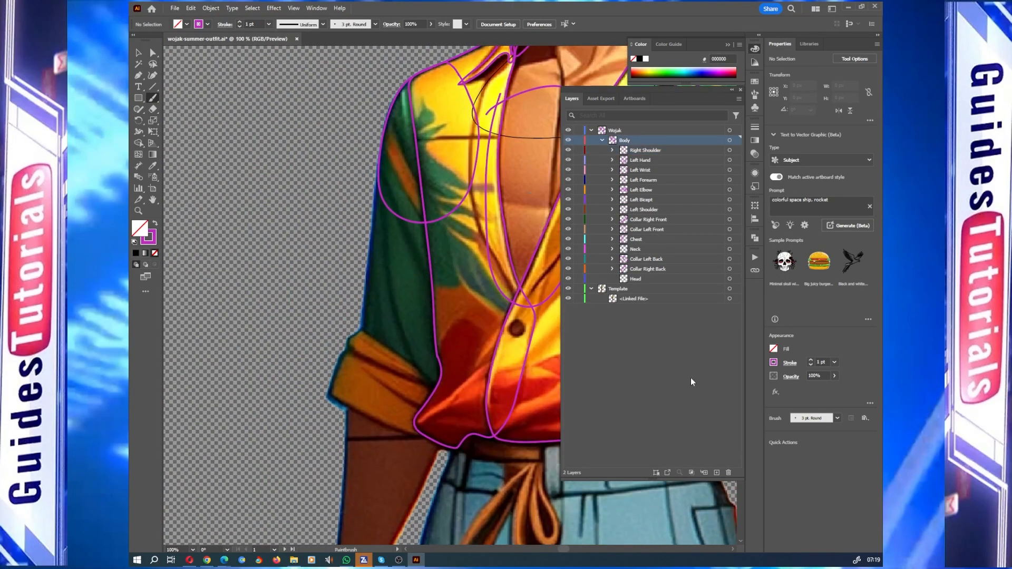
# Trace the right cuff, forearm, wrist and hand on layers named Right Elbow, Right Forearm, Right Wrist and Right Hand, and save the document.
pyautogui.write('Right Elbow')
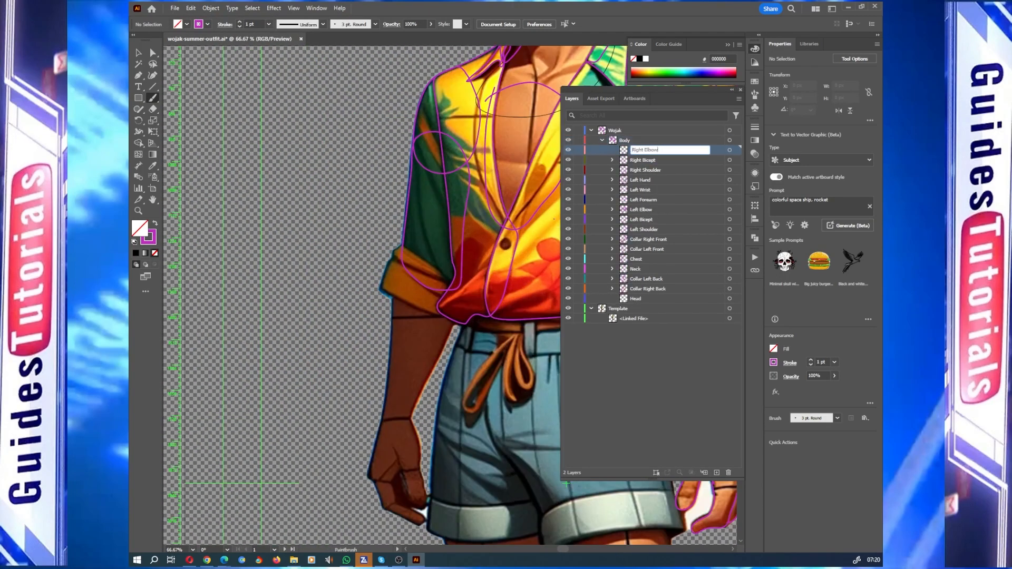
pyautogui.press('Return')
pyautogui.moveTo(403, 253)
pyautogui.mouseDown()
pyautogui.moveTo(458, 306)
pyautogui.moveTo(448, 284)
pyautogui.mouseUp()
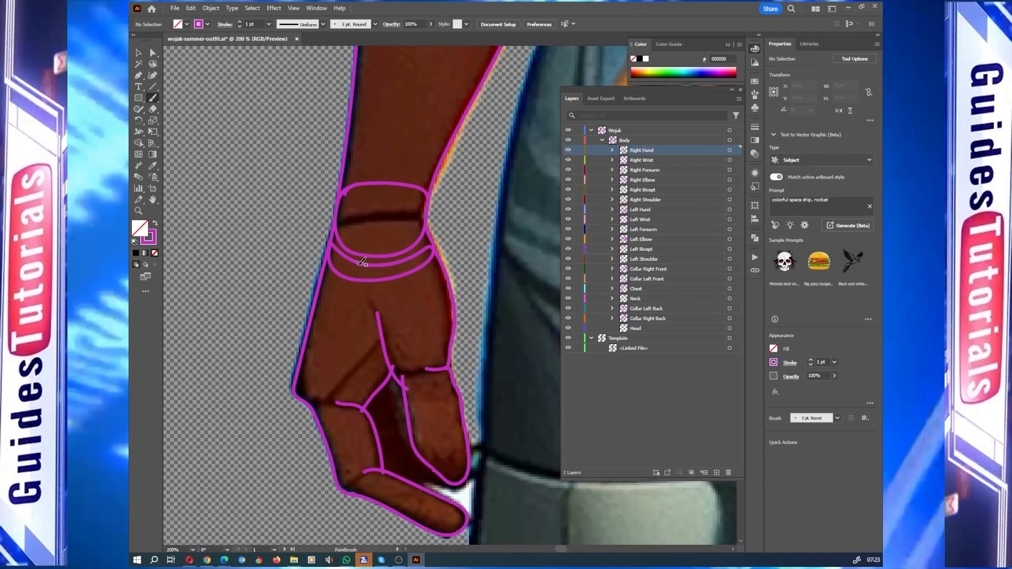
pyautogui.scroll(-2, 437, 479)
pyautogui.scroll(3, 452, 483)
pyautogui.scroll(-3, 454, 492)
pyautogui.hotkey('ctrl', 's')
# Add a layer named Waist in Body and trace the shorts' waistband and its belt loops on it.
pyautogui.scroll(-3, 248, 474)
pyautogui.scroll(5, 326, 470)
pyautogui.scroll(-5, 327, 470)
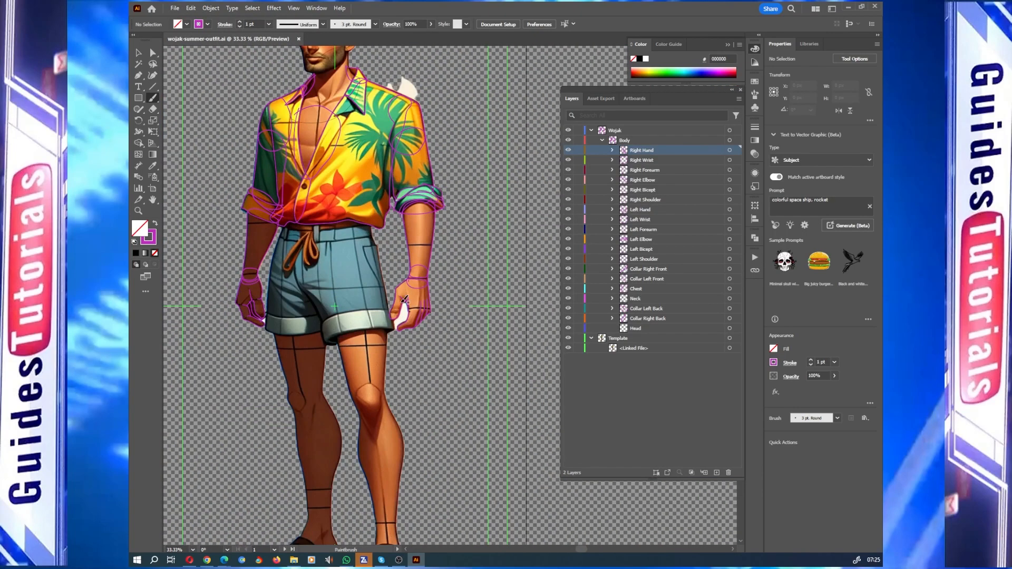
pyautogui.scroll(-2, 327, 470)
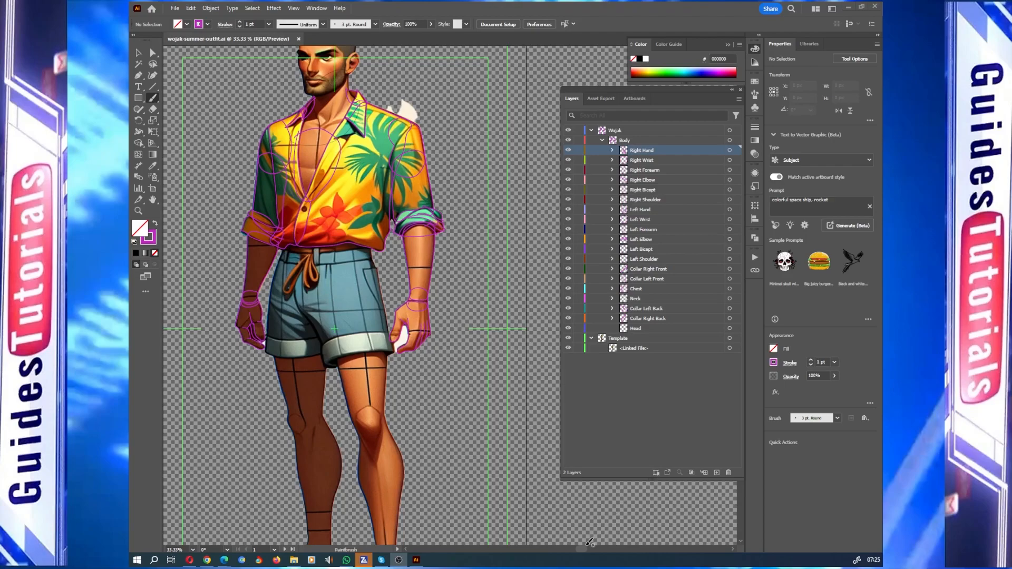
pyautogui.moveTo(582, 548); pyautogui.dragTo(574, 552)
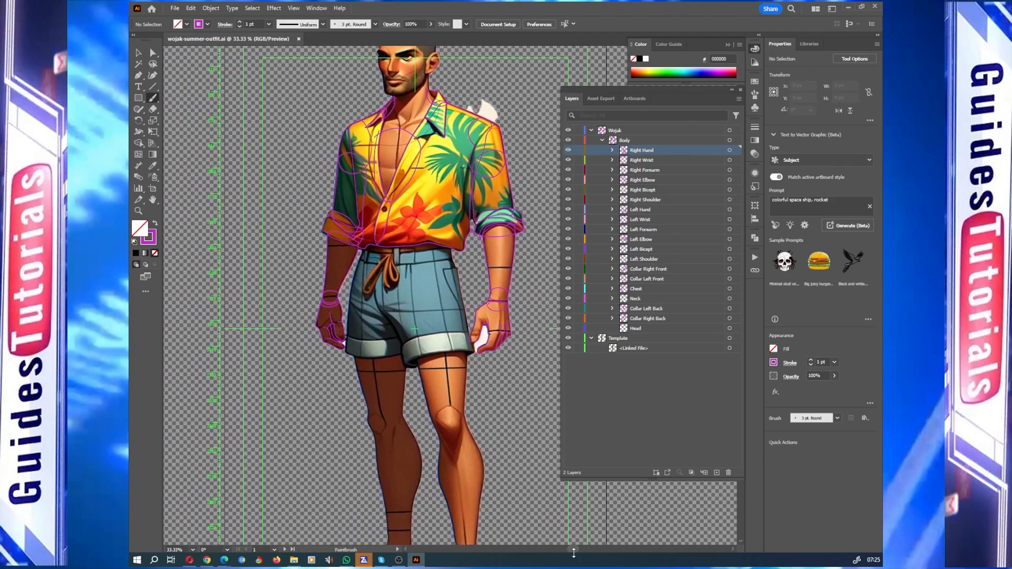
pyautogui.scroll(3, 398, 236)
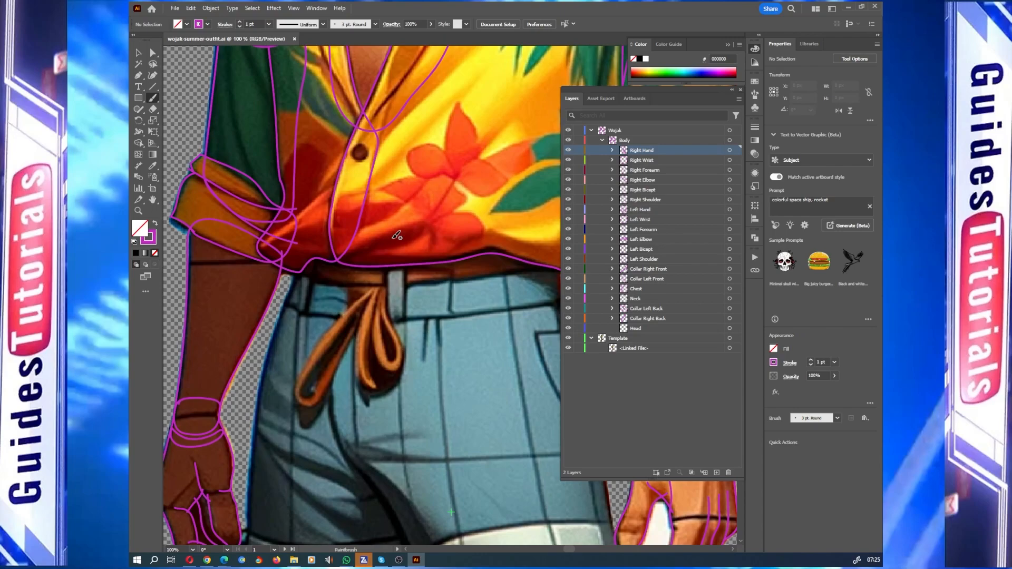
pyautogui.scroll(1, 398, 236)
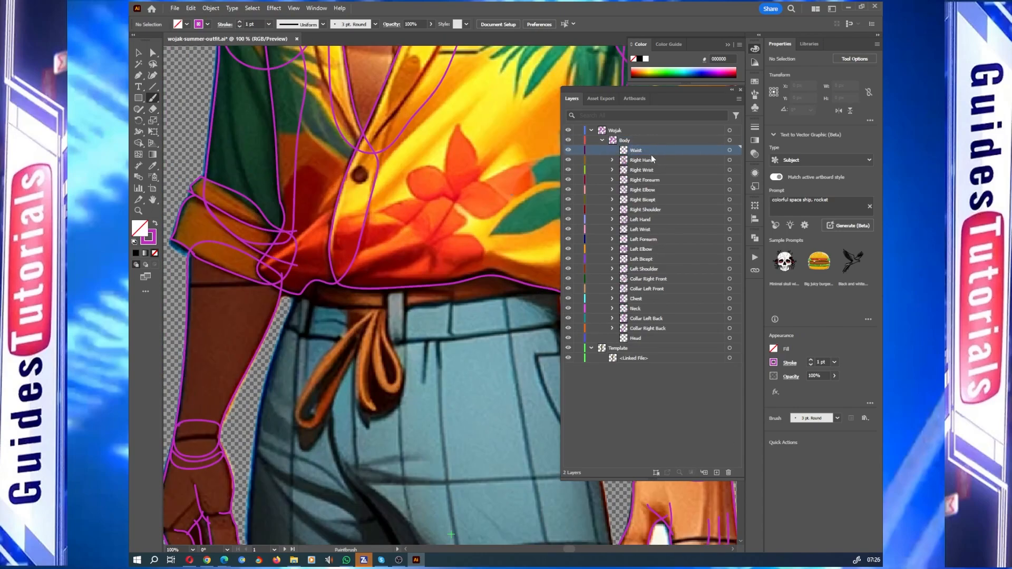
pyautogui.scroll(3, 398, 237)
pyautogui.moveTo(248, 375)
pyautogui.mouseDown()
pyautogui.moveTo(525, 378)
pyautogui.moveTo(262, 371)
pyautogui.moveTo(260, 409)
pyautogui.mouseUp()
pyautogui.moveTo(275, 364); pyautogui.dragTo(269, 413)
pyautogui.moveTo(349, 371); pyautogui.dragTo(351, 421)
pyautogui.moveTo(273, 381); pyautogui.dragTo(348, 386)
pyautogui.moveTo(367, 370); pyautogui.dragTo(366, 421)
pyautogui.moveTo(364, 383); pyautogui.dragTo(533, 364)
pyautogui.moveTo(532, 398)
pyautogui.mouseDown()
pyautogui.moveTo(364, 417)
pyautogui.moveTo(268, 412)
pyautogui.mouseUp()
# Add a layer named Waist Knot and trace the knotted drawstring hanging from the waistband.
pyautogui.click(716, 473)
pyautogui.doubleClick(637, 150)
pyautogui.write('Waist Knot')
pyautogui.press('Return')
pyautogui.scroll(-2, 337, 369)
pyautogui.moveTo(335, 319); pyautogui.dragTo(337, 422)
pyautogui.moveTo(342, 350); pyautogui.dragTo(268, 424)
pyautogui.scroll(-3, 304, 474)
# Add a layer named Hip in Body and trace the hip area of the shorts on it.
pyautogui.click(650, 142)
pyautogui.click(703, 472)
pyautogui.doubleClick(635, 151)
pyautogui.write('Hip')
pyautogui.moveTo(247, 183)
pyautogui.mouseDown()
pyautogui.moveTo(395, 363)
pyautogui.moveTo(517, 183)
pyautogui.mouseUp()
pyautogui.scroll(-5, 426, 363)
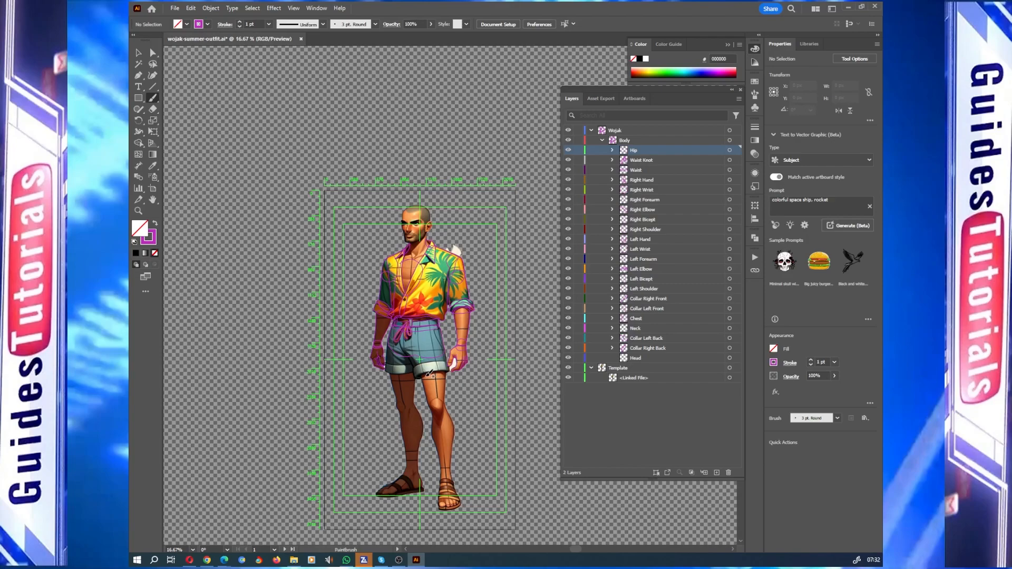
pyautogui.hotkey('alt', 'Tab')
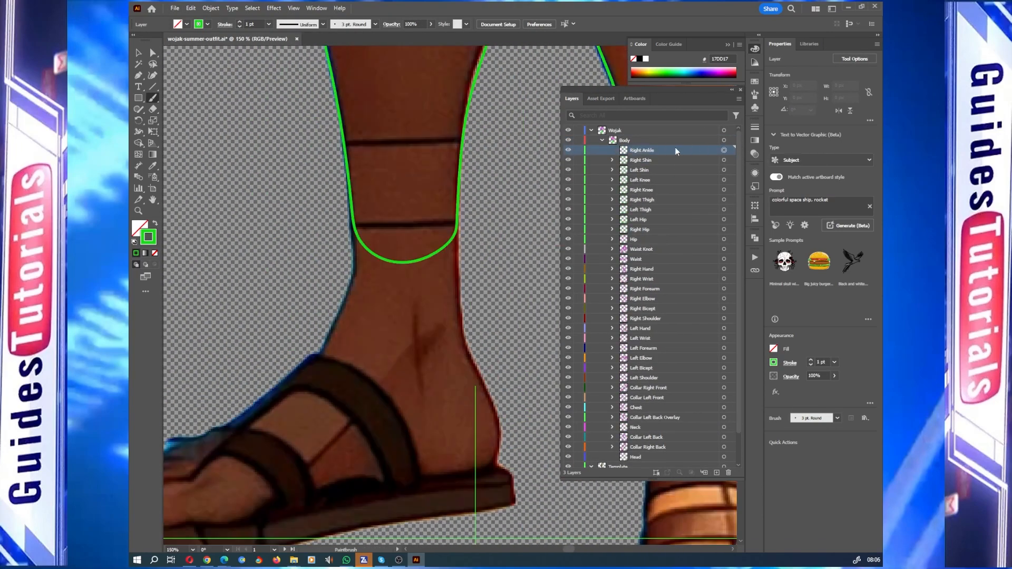
# Trace the right ankle on the Right Ankle layer and the heel with its sole on a layer named Right Heel.
pyautogui.moveTo(451, 222)
pyautogui.mouseDown()
pyautogui.moveTo(464, 305)
pyautogui.moveTo(348, 295)
pyautogui.moveTo(448, 224)
pyautogui.mouseUp()
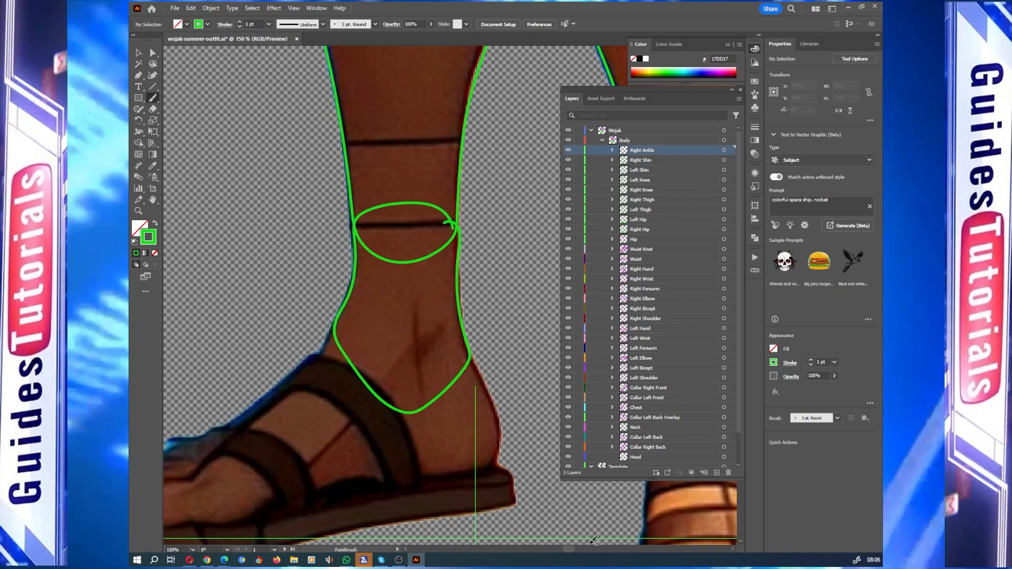
pyautogui.moveTo(488, 253)
pyautogui.mouseDown()
pyautogui.moveTo(516, 313)
pyautogui.moveTo(474, 378)
pyautogui.moveTo(416, 354)
pyautogui.moveTo(487, 254)
pyautogui.mouseUp()
pyautogui.moveTo(512, 361)
pyautogui.mouseDown()
pyautogui.moveTo(419, 394)
pyautogui.moveTo(529, 373)
pyautogui.mouseUp()
pyautogui.moveTo(418, 394); pyautogui.dragTo(429, 376)
# Add a layer named Right Bridge and trace the right foot's bridge, sandal straps and middle sole on it.
pyautogui.hotkey('ctrl', 'l')
pyautogui.doubleClick(650, 152)
pyautogui.write('Right ')
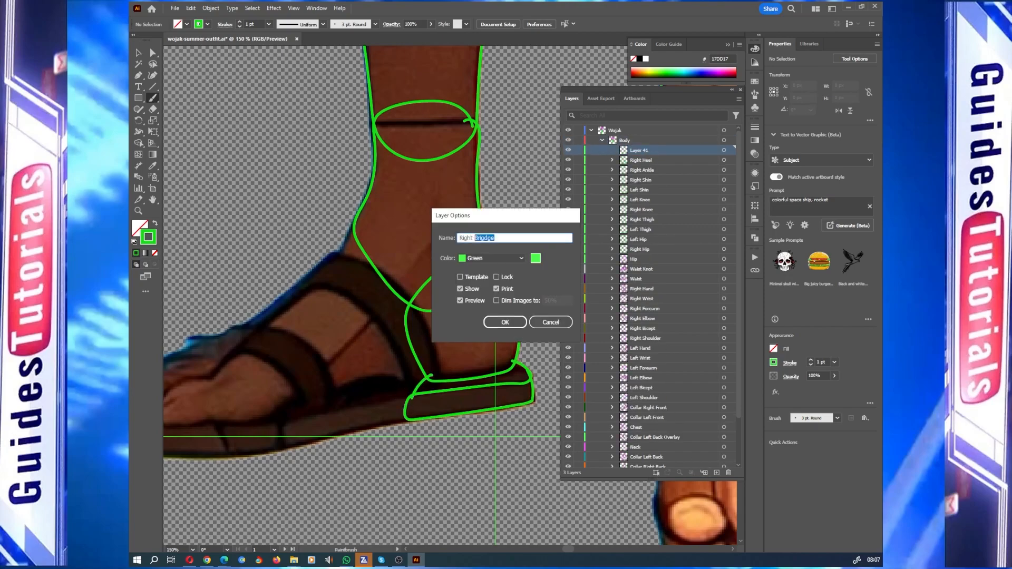
pyautogui.write('Bridge')
pyautogui.press('Return')
pyautogui.hscroll(-3, 548, 221)
pyautogui.hscroll(3, 556, 384)
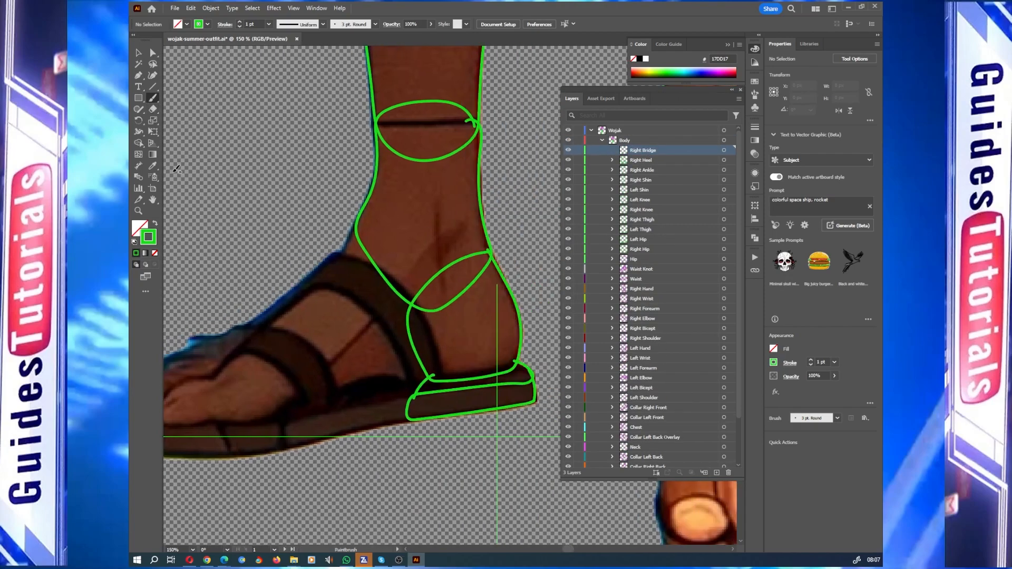
pyautogui.moveTo(365, 221)
pyautogui.mouseDown()
pyautogui.moveTo(339, 257)
pyautogui.moveTo(379, 230)
pyautogui.moveTo(447, 338)
pyautogui.moveTo(447, 379)
pyautogui.moveTo(413, 395)
pyautogui.moveTo(457, 360)
pyautogui.moveTo(416, 396)
pyautogui.moveTo(267, 422)
pyautogui.moveTo(208, 420)
pyautogui.moveTo(209, 338)
pyautogui.moveTo(312, 271)
pyautogui.moveTo(387, 275)
pyautogui.moveTo(440, 365)
pyautogui.mouseUp()
pyautogui.moveTo(214, 422); pyautogui.dragTo(216, 450)
pyautogui.moveTo(431, 415)
pyautogui.mouseDown()
pyautogui.moveTo(433, 391)
pyautogui.moveTo(416, 397)
pyautogui.moveTo(392, 338)
pyautogui.moveTo(321, 286)
pyautogui.moveTo(239, 347)
pyautogui.moveTo(192, 350)
pyautogui.mouseUp()
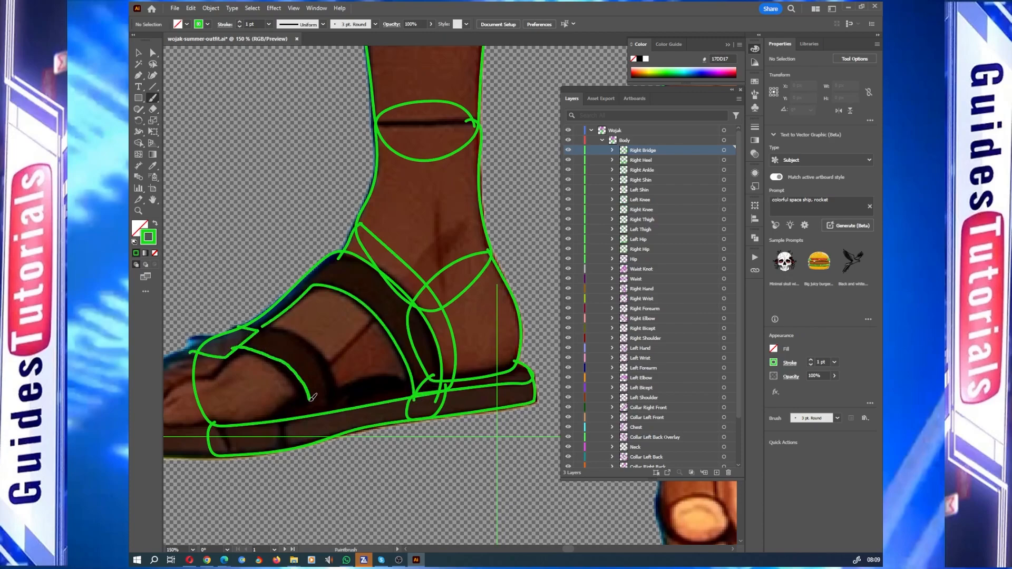
# Trace the right foot's toes and the front of the sandal sole on a layer named Right Toe.
pyautogui.scroll(-2, 339, 333)
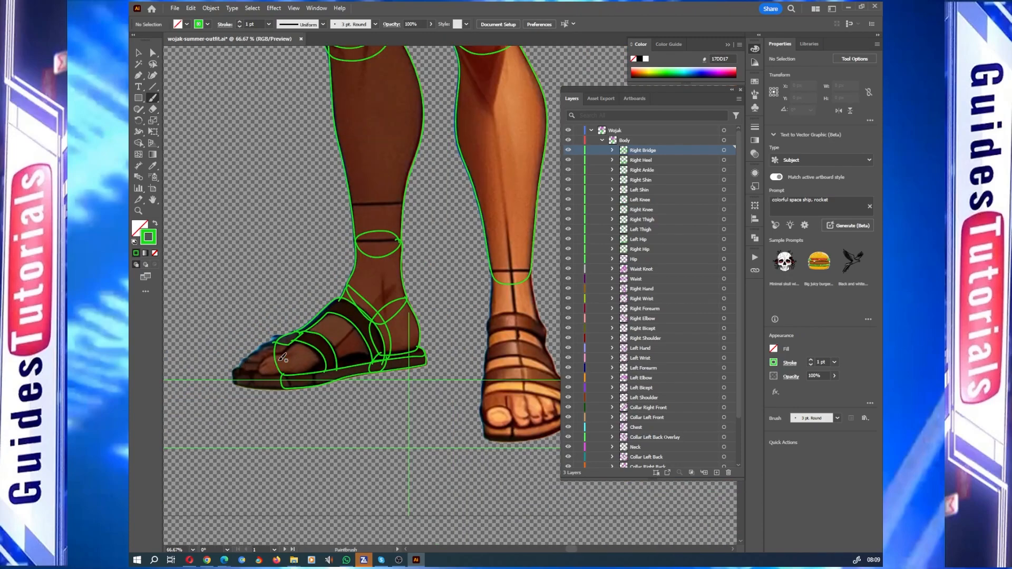
pyautogui.scroll(3, 279, 359)
pyautogui.moveTo(379, 287)
pyautogui.mouseDown()
pyautogui.moveTo(259, 358)
pyautogui.moveTo(390, 394)
pyautogui.moveTo(393, 289)
pyautogui.mouseUp()
pyautogui.moveTo(311, 296)
pyautogui.mouseDown()
pyautogui.moveTo(173, 410)
pyautogui.moveTo(231, 393)
pyautogui.moveTo(314, 443)
pyautogui.mouseUp()
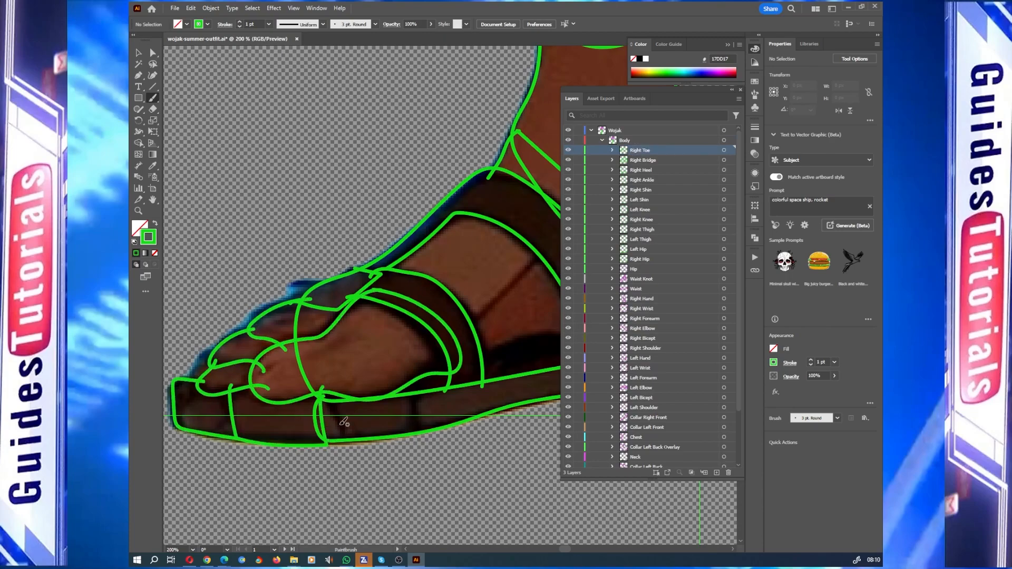
pyautogui.hotkey('ctrl', '-')
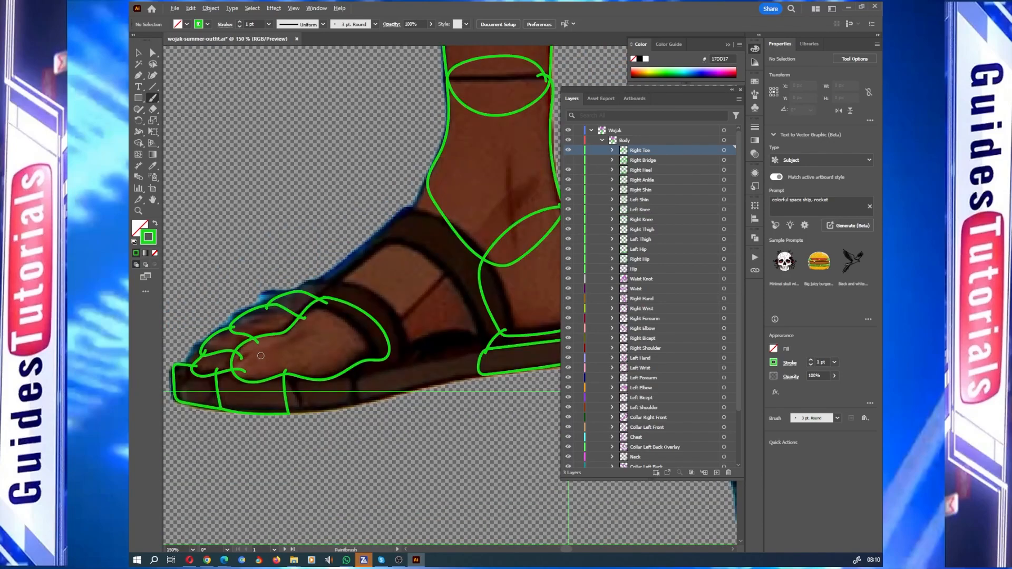
# Redraw the toe outlines and the front sole segments on the Right Toe layer.
pyautogui.hotkey('ctrl', '+')
pyautogui.hotkey('ctrl', '+')
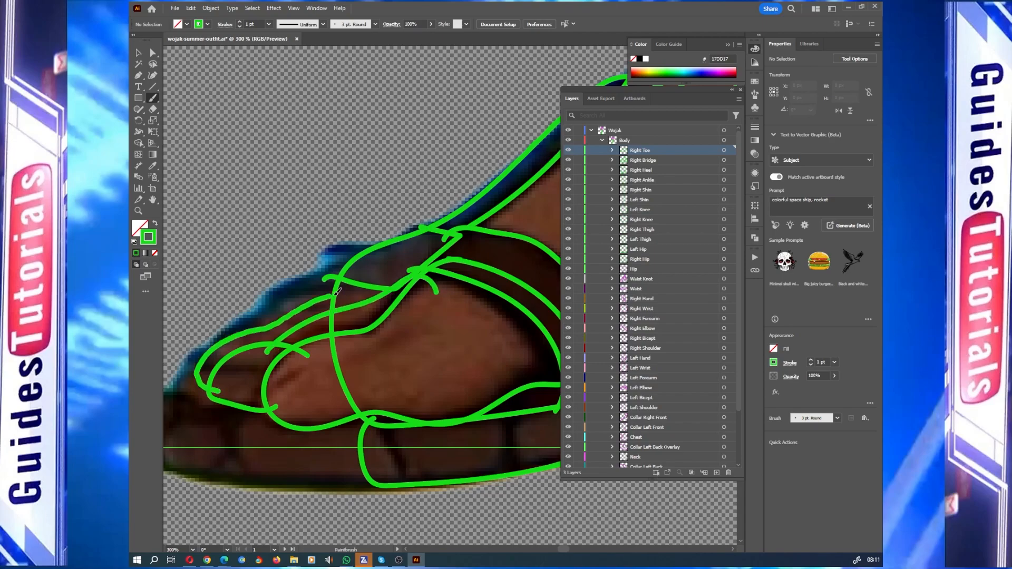
pyautogui.scroll(-3, 289, 383)
pyautogui.scroll(2, 289, 383)
pyautogui.moveTo(345, 301)
pyautogui.mouseDown()
pyautogui.moveTo(316, 310)
pyautogui.moveTo(224, 380)
pyautogui.moveTo(203, 440)
pyautogui.moveTo(370, 445)
pyautogui.moveTo(379, 396)
pyautogui.mouseUp()
pyautogui.moveTo(252, 387); pyautogui.dragTo(246, 440)
# Toggle the Right Bridge layer's visibility to check the toe outlines without the overlapping strokes, leaving the layer shown.
pyautogui.click(569, 160)
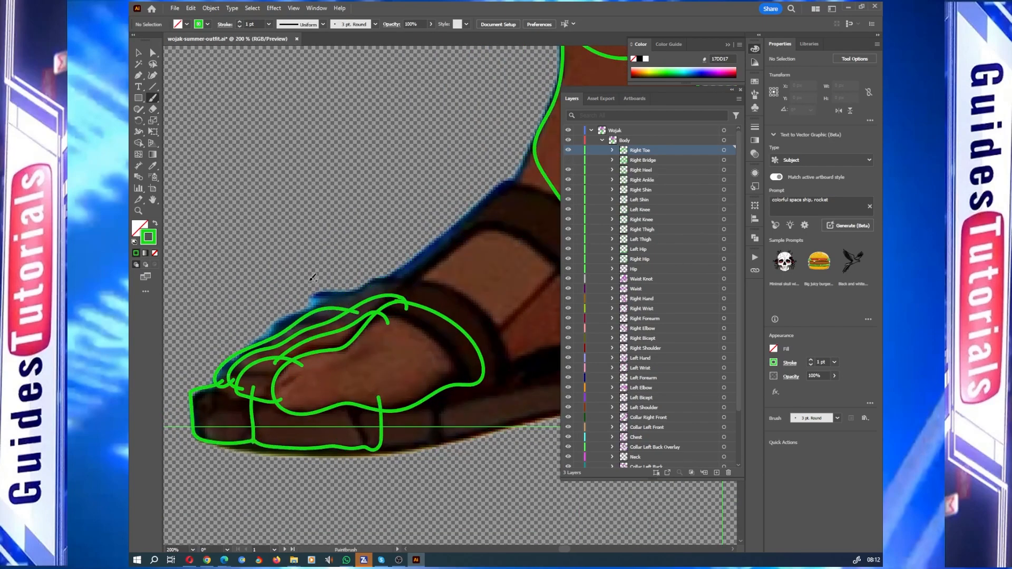
pyautogui.click(569, 160)
pyautogui.click(568, 160)
pyautogui.click(568, 160)
# Add a layer named Left Ankle and place a copy of the right ankle outline on it over the left ankle.
pyautogui.hotkey('ctrl', '0')
pyautogui.hotkey('ctrl', '+')
pyautogui.hotkey('ctrl', '+')
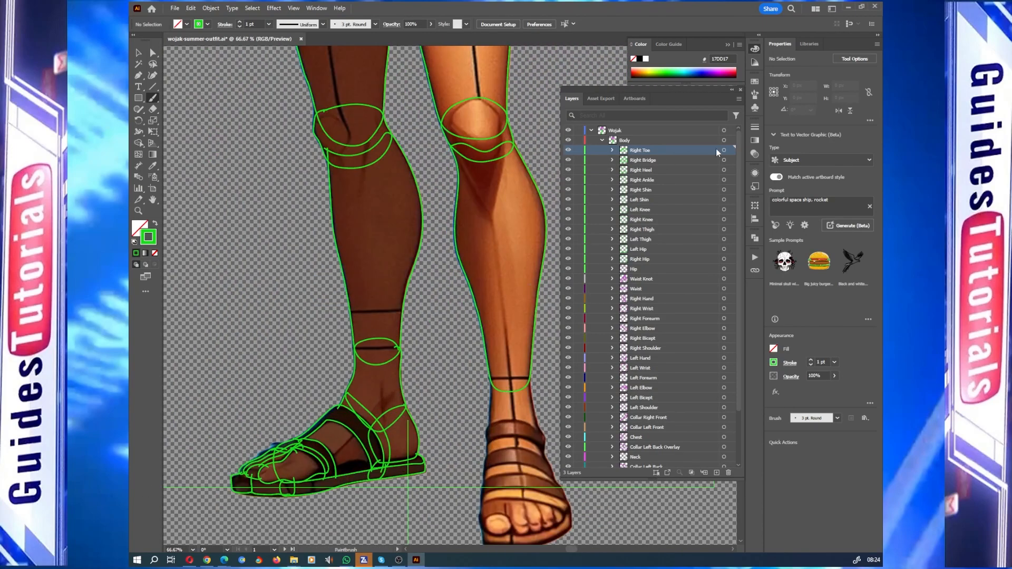
pyautogui.hotkey('ctrl', 'z')
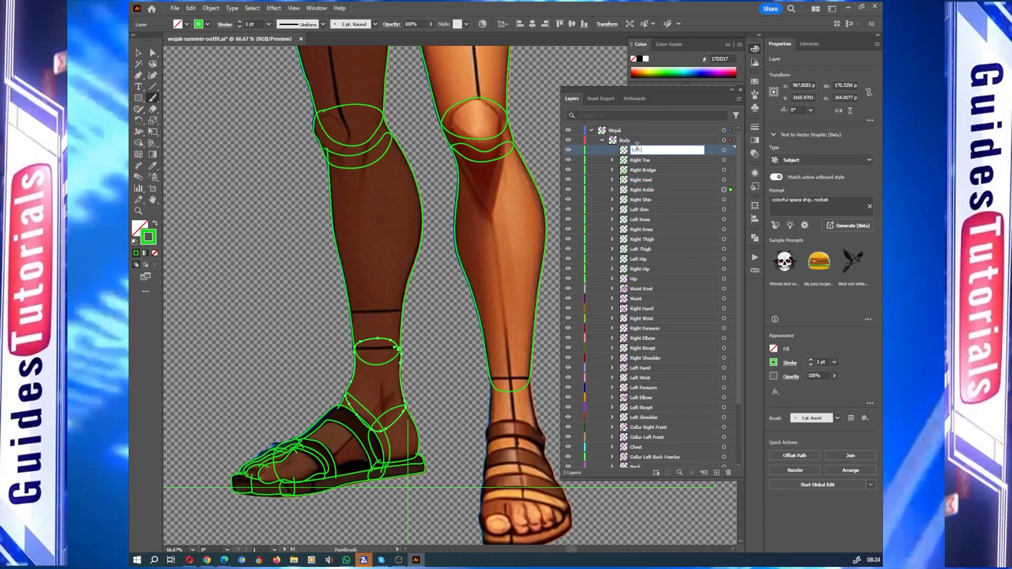
pyautogui.press('v')
pyautogui.moveTo(422, 246); pyautogui.dragTo(530, 400)
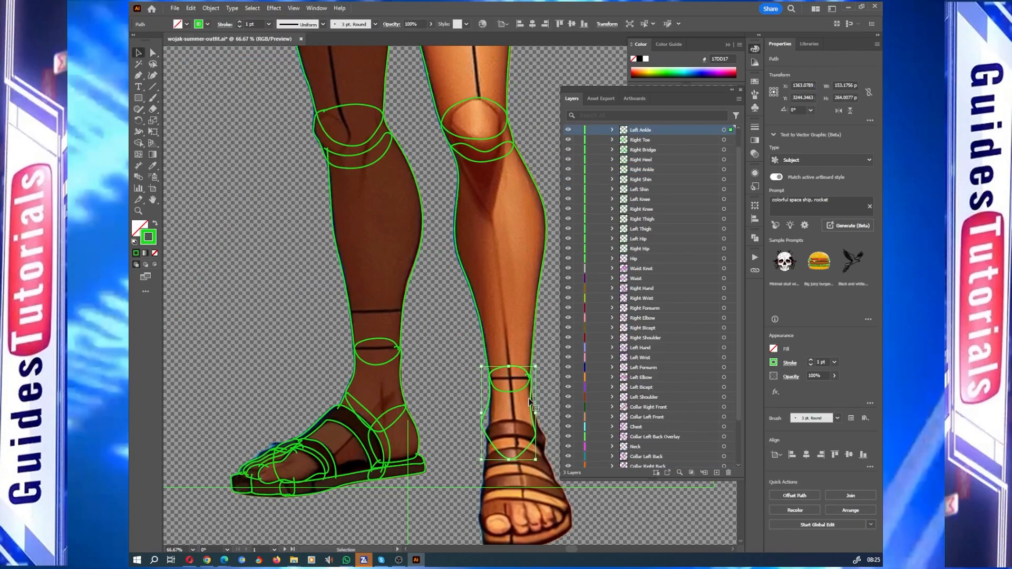
# Add a layer named Left Bridge and place a copy of the right foot's bridge outlines on it at the left foot.
pyautogui.click(369, 422)
pyautogui.scroll(1, 369, 421)
pyautogui.hotkey('ctrl', 'l')
pyautogui.press('Return')
pyautogui.click(191, 8)
pyautogui.click(211, 60)
pyautogui.scroll(-4, 369, 295)
pyautogui.moveTo(408, 266); pyautogui.dragTo(471, 430)
# Add a layer named Left Heel and place a copy of the right heel outlines on it over the left foot.
pyautogui.click(419, 393)
pyautogui.hotkey('ctrl', 'l')
pyautogui.write('Left Heel')
pyautogui.press('Return')
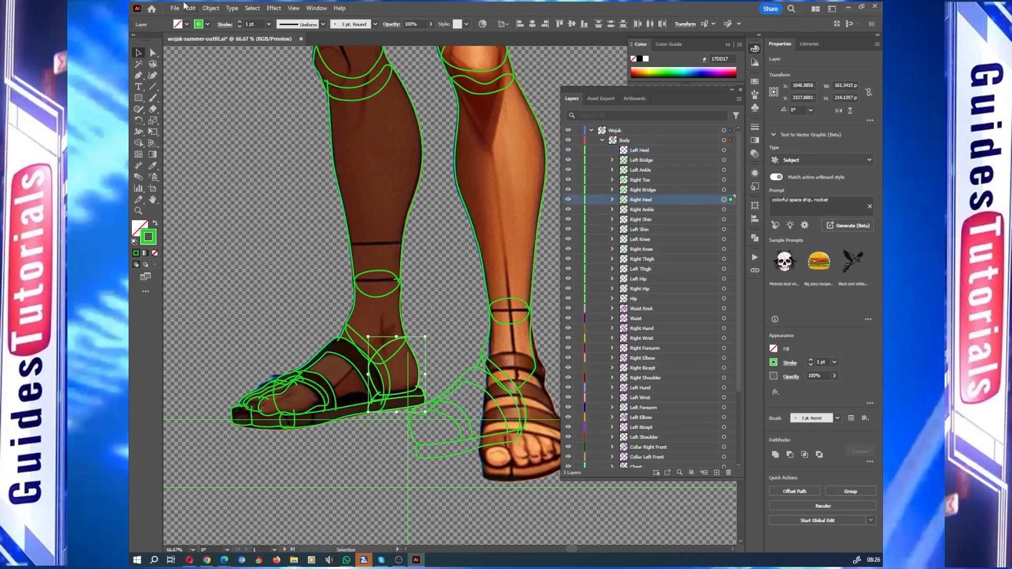
pyautogui.click(191, 8)
pyautogui.click(210, 60)
pyautogui.moveTo(446, 374); pyautogui.dragTo(524, 426)
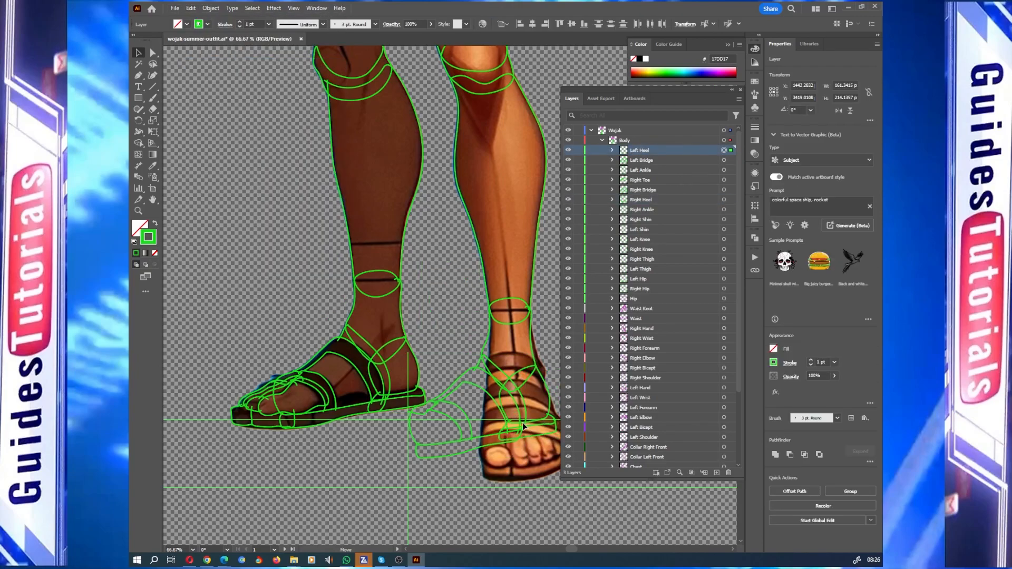
pyautogui.click(532, 421)
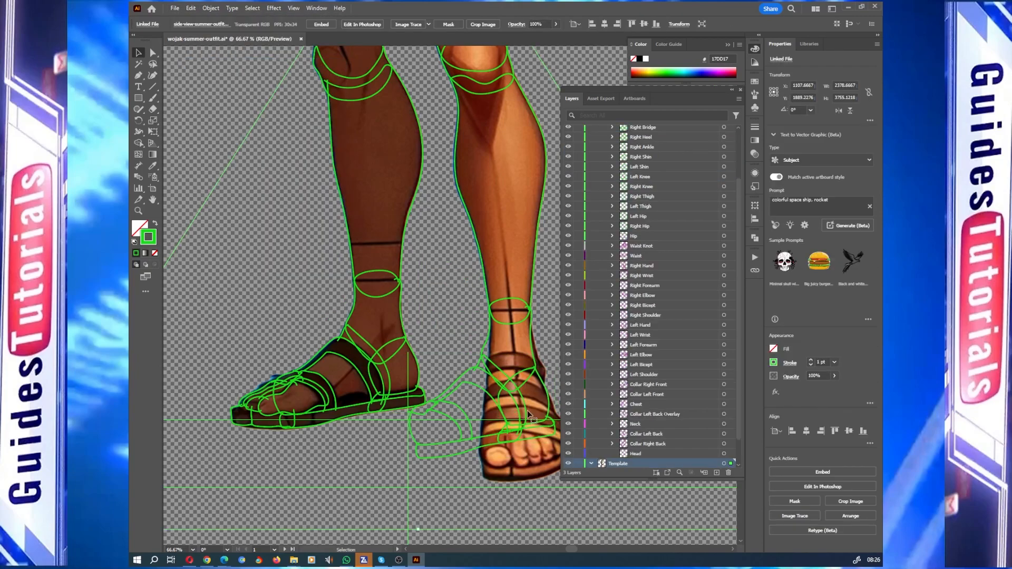
# Add a layer named Left Toe and place a copy of the right toe outlines on it at the front of the copied left foot.
pyautogui.click(282, 400)
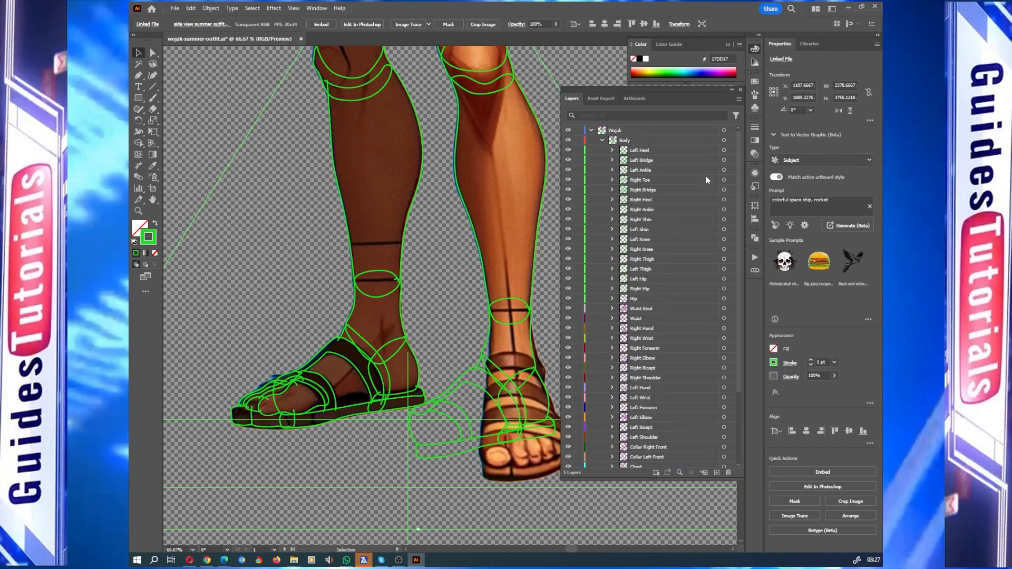
pyautogui.hotkey('ctrl', 'l')
pyautogui.write('Left Toe')
pyautogui.press('Return')
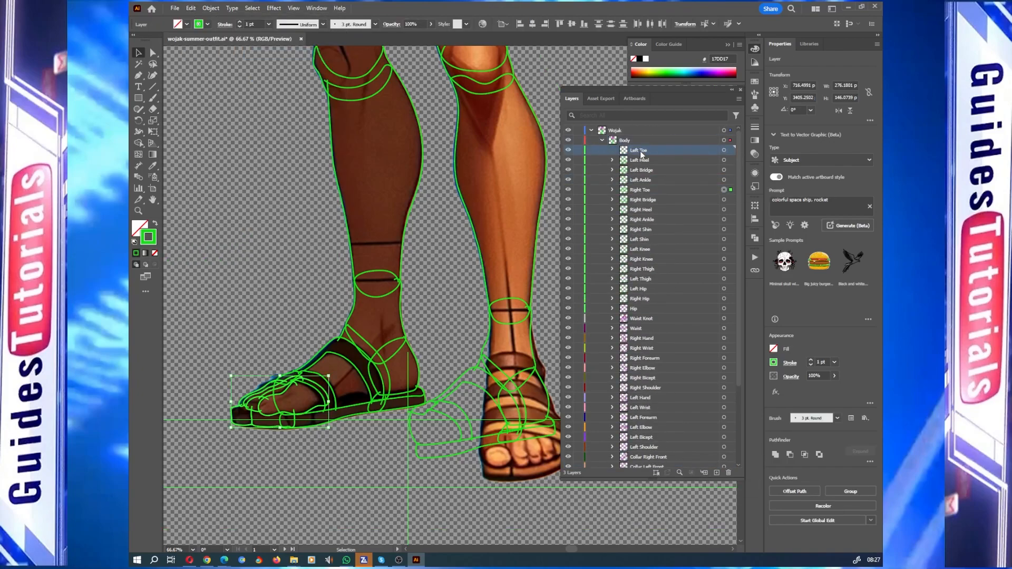
pyautogui.click(191, 8)
pyautogui.click(206, 65)
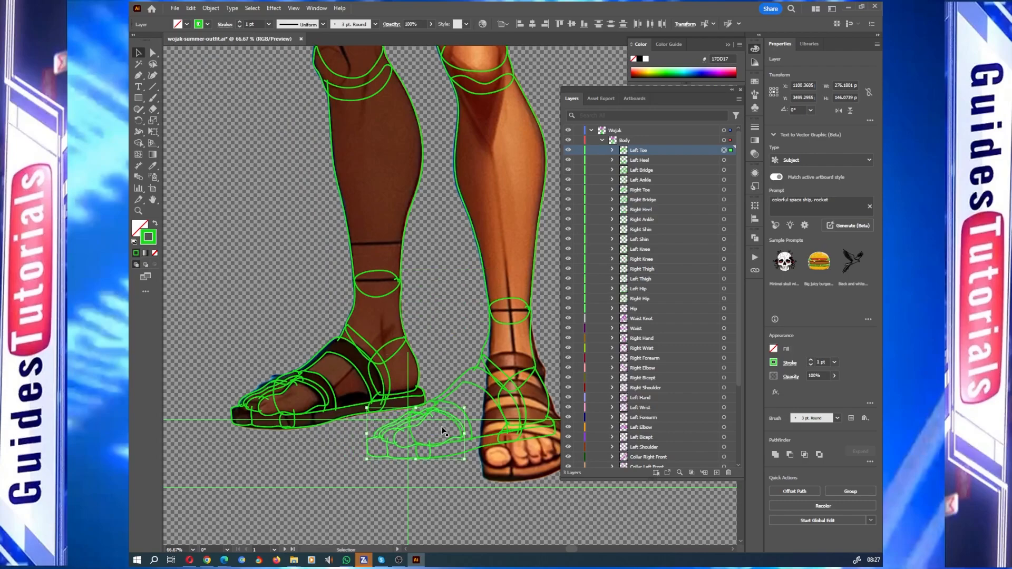
pyautogui.click(453, 473)
pyautogui.scroll(-3, 631, 337)
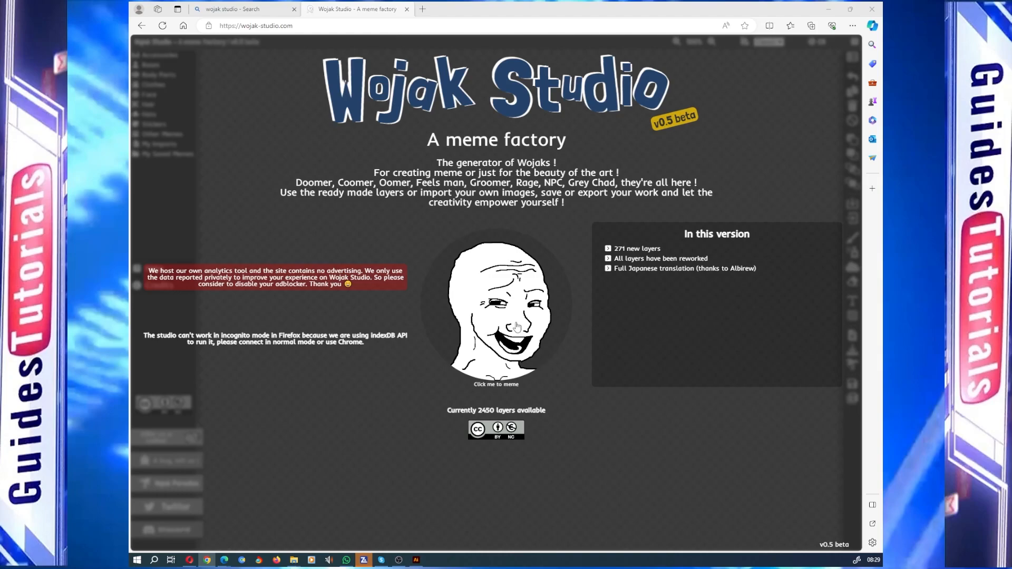
# Open the Wojak Studio editor and look through its Face category for usable parts.
pyautogui.click(516, 327)
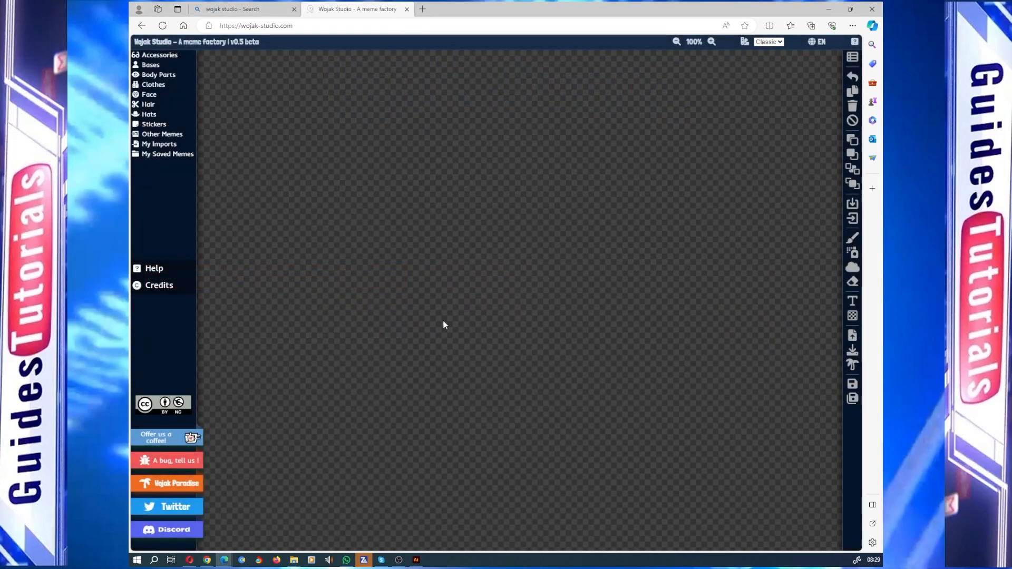
pyautogui.click(166, 96)
pyautogui.click(220, 141)
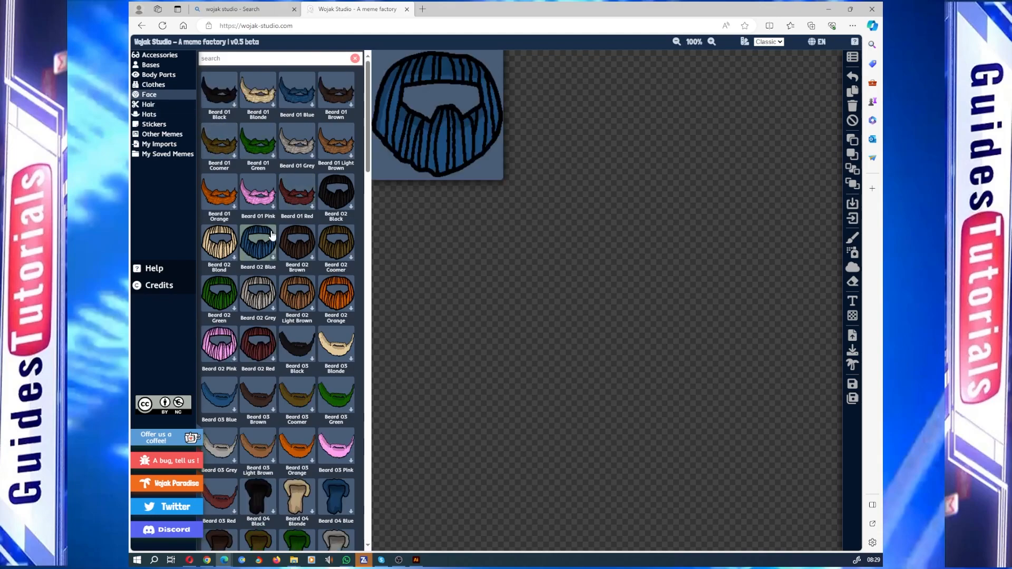
pyautogui.scroll(-2, 273, 236)
pyautogui.scroll(-15, 273, 236)
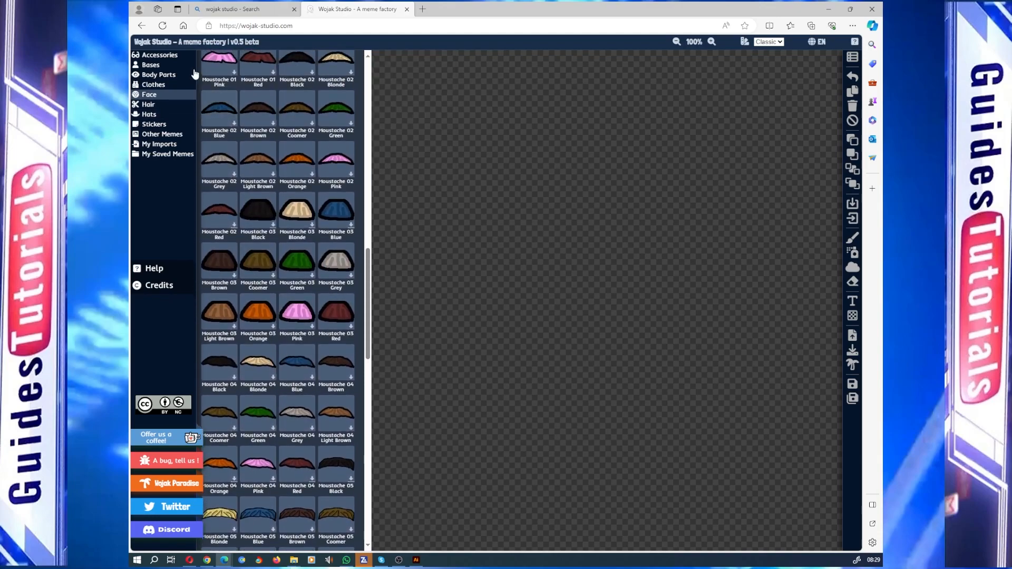
pyautogui.scroll(-5, 273, 235)
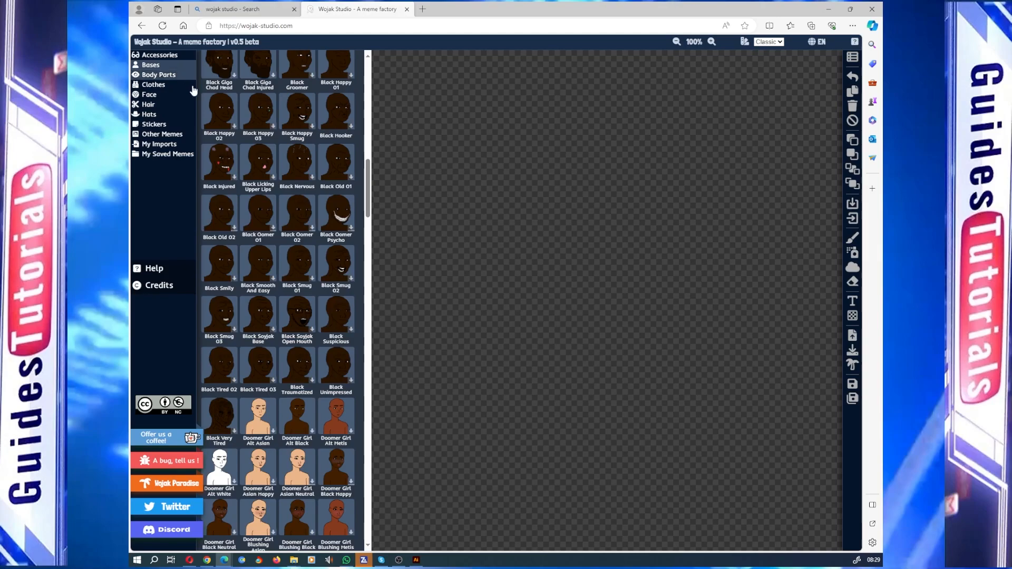
# Browse the Bases category and add the White Bloomer base to the canvas.
pyautogui.click(286, 279)
pyautogui.scroll(-5, 286, 279)
pyautogui.click(273, 285)
pyautogui.scroll(-5, 274, 285)
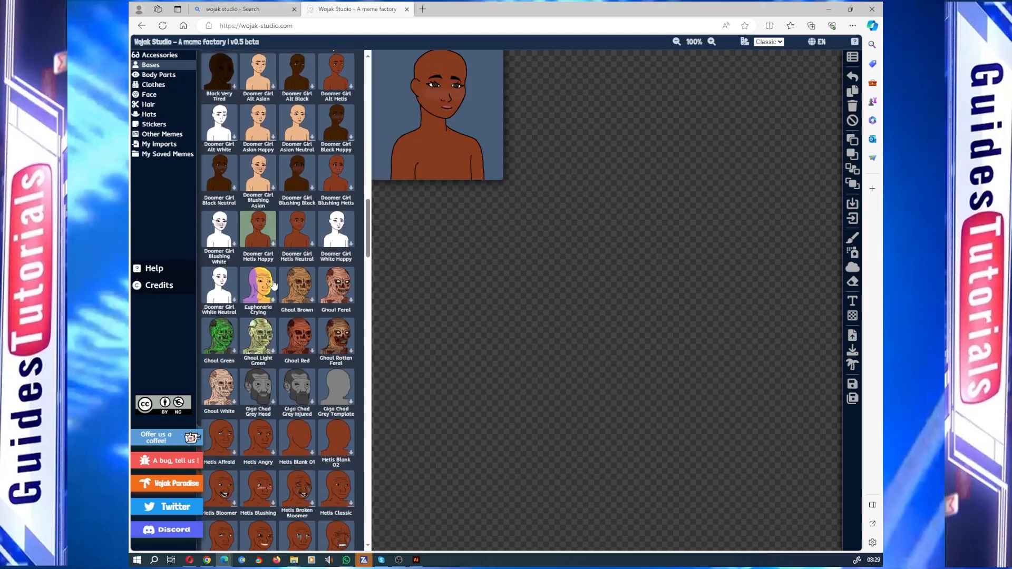
pyautogui.scroll(-10, 273, 286)
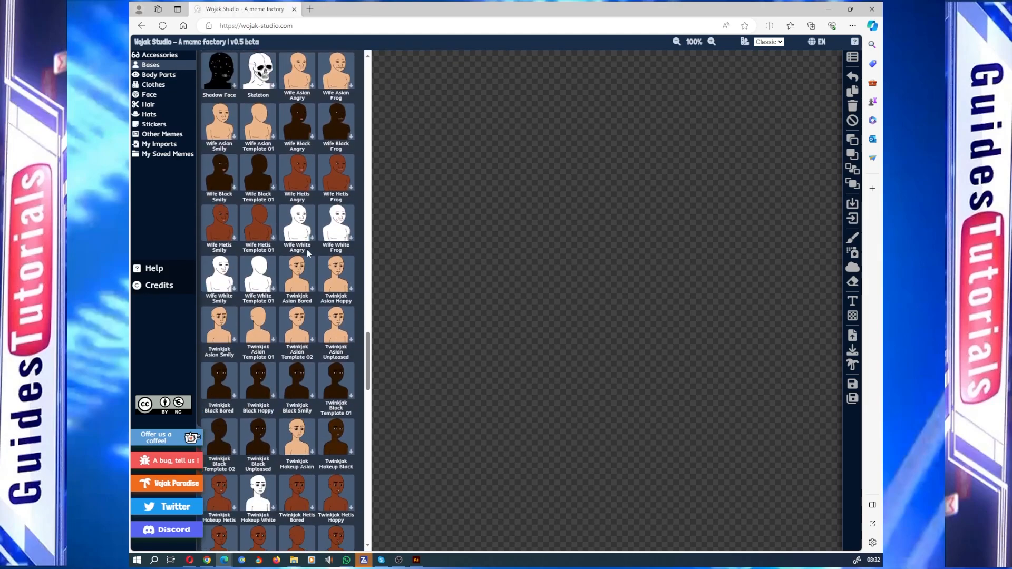
pyautogui.scroll(-10, 307, 249)
pyautogui.click(303, 258)
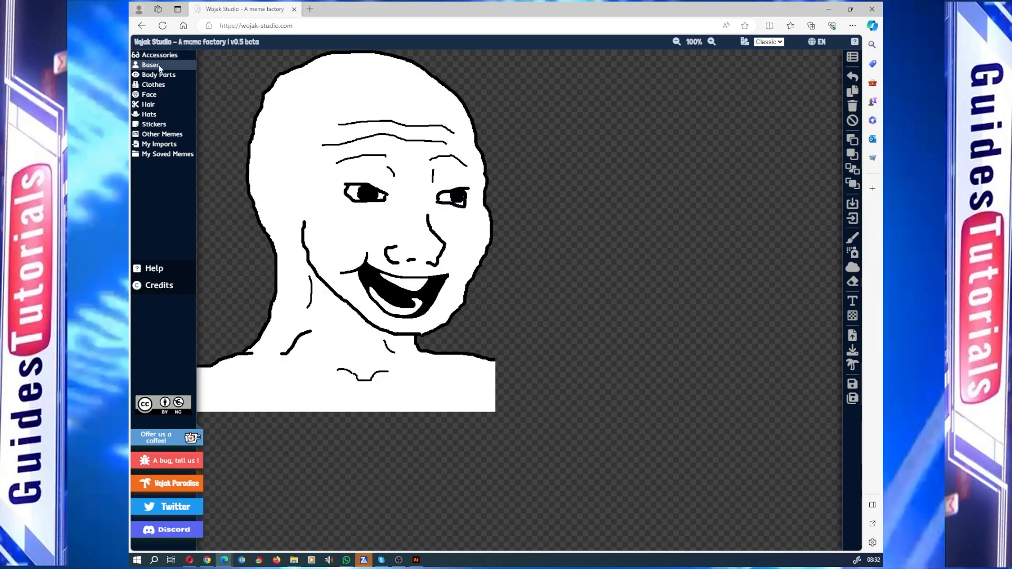
# Download the White Bloomer base as a PNG and switch back to Illustrator.
pyautogui.click(157, 65)
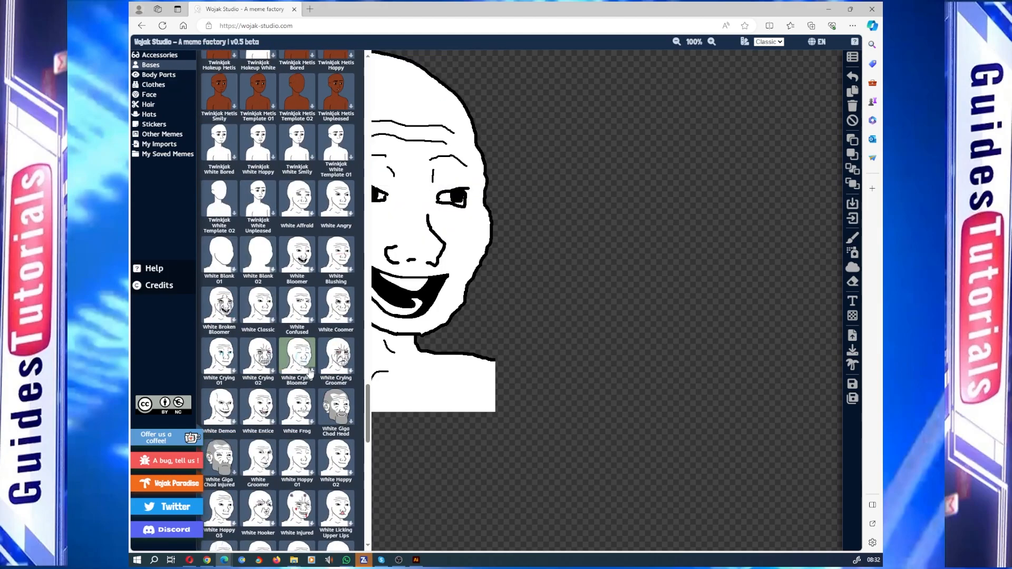
pyautogui.click(313, 270)
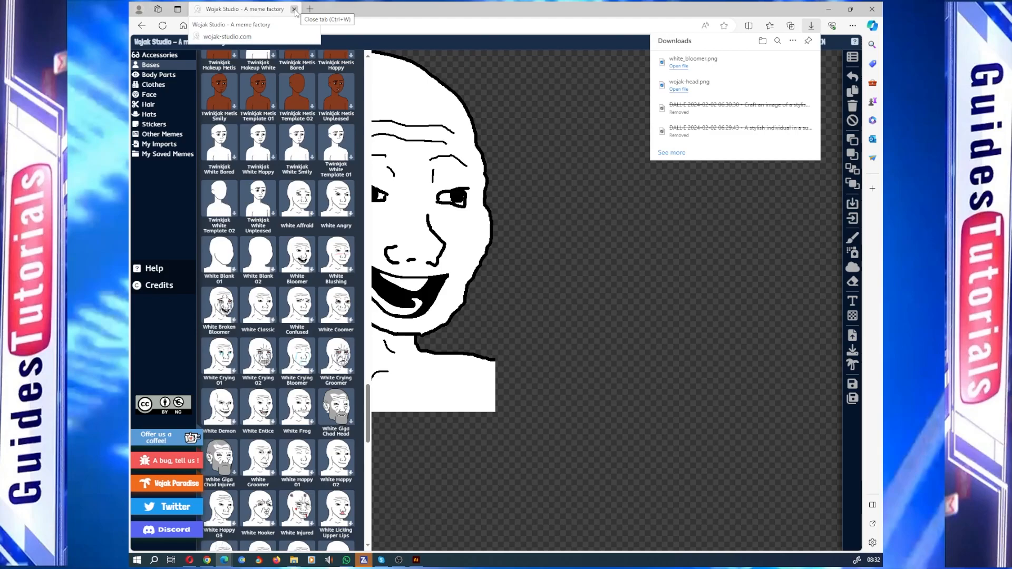
pyautogui.click(835, 11)
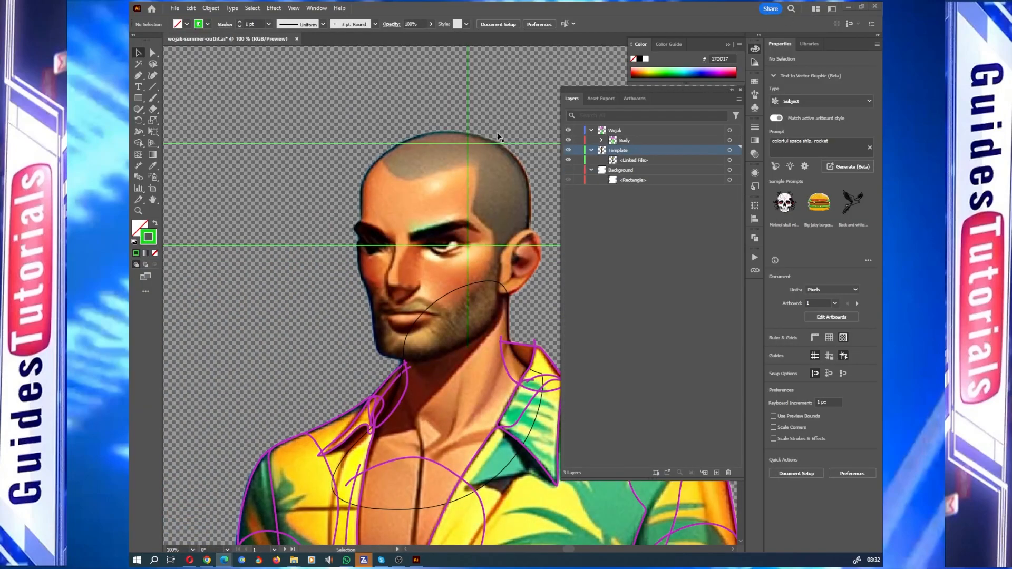
# Place white_bloomer.png on the Template layer and reflect it so the face points the same way as the template's head.
pyautogui.click(185, 12)
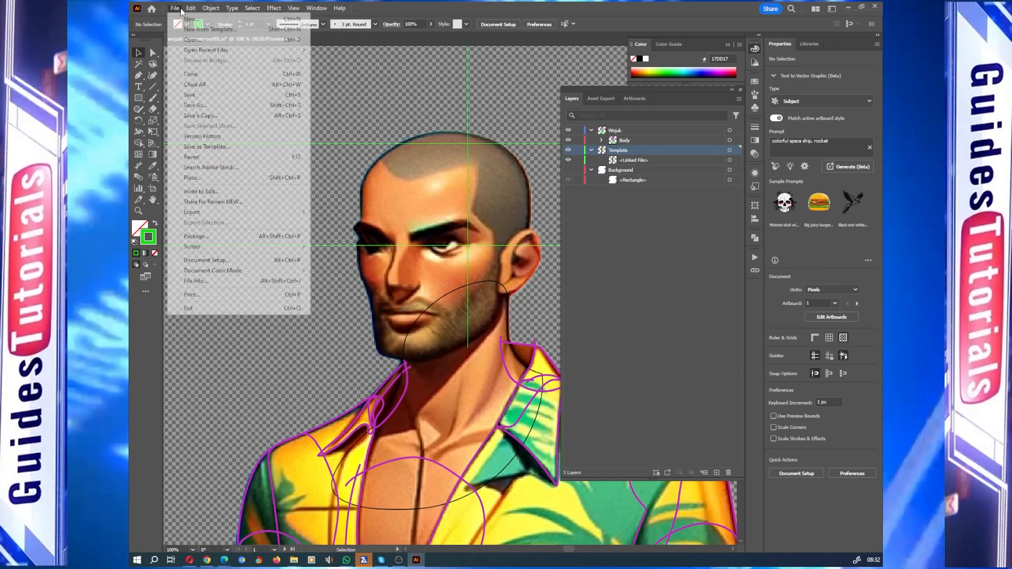
pyautogui.click(210, 154)
pyautogui.click(376, 213)
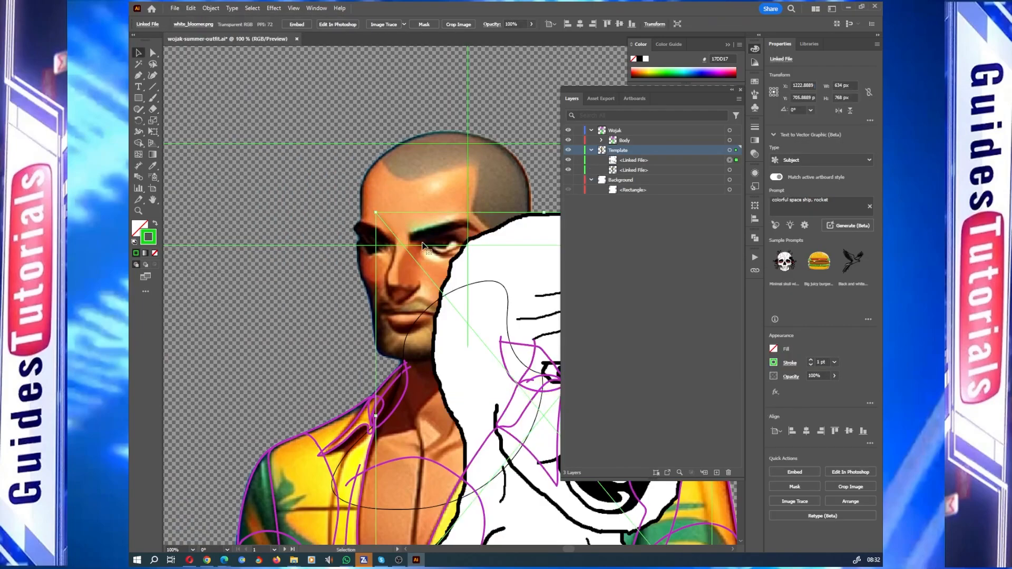
pyautogui.rightClick(502, 269)
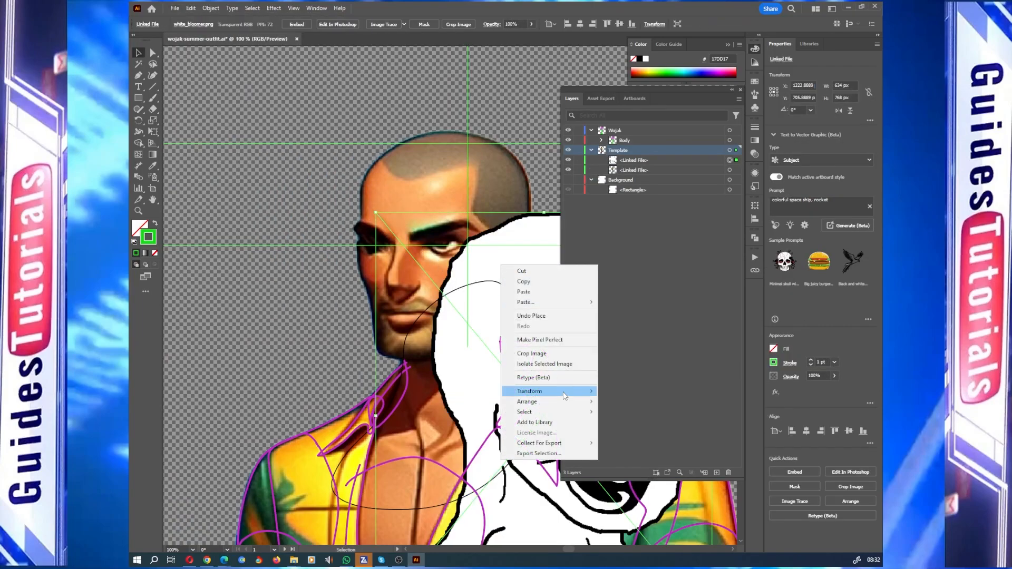
pyautogui.moveTo(566, 392)
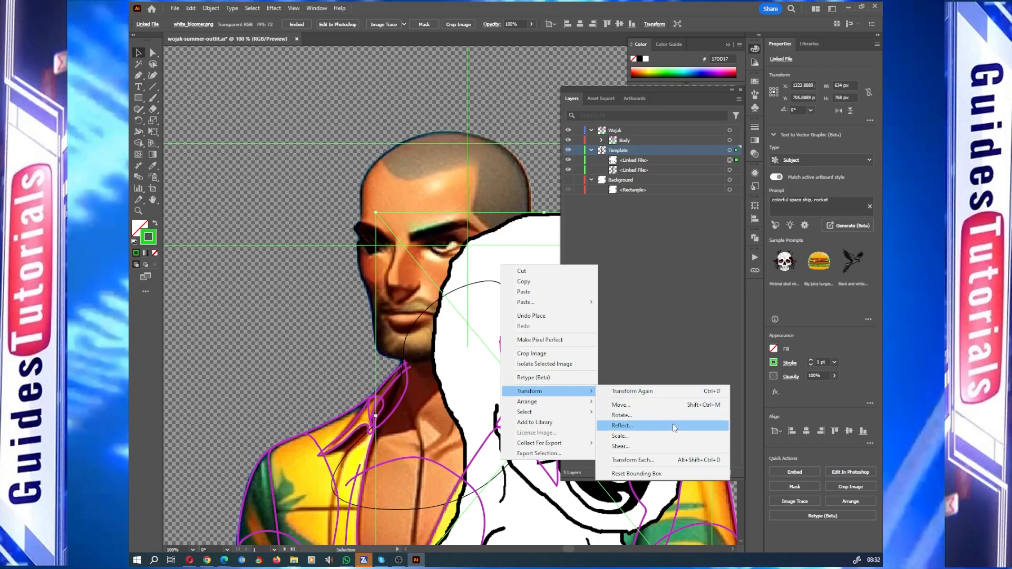
pyautogui.click(621, 426)
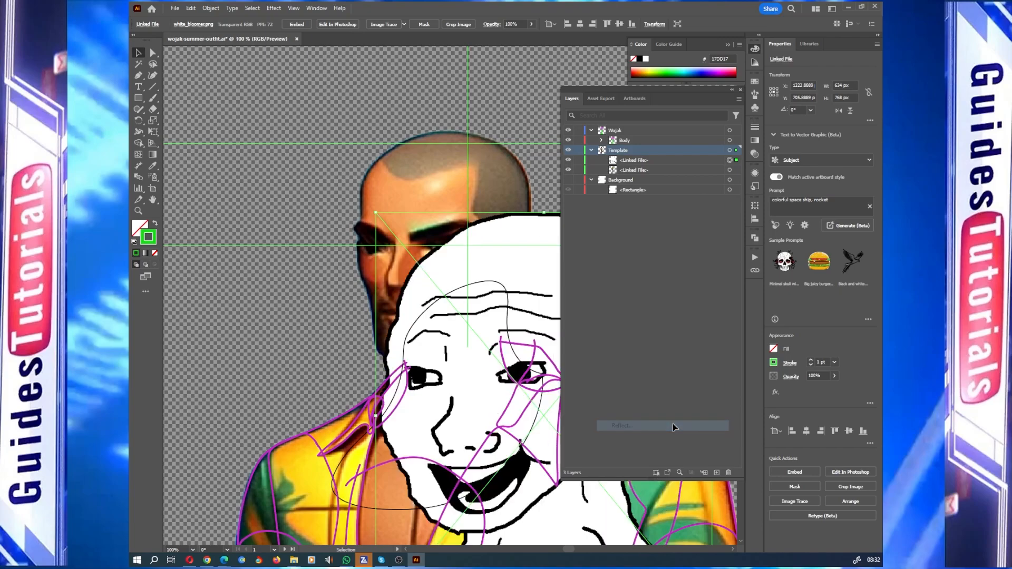
pyautogui.click(630, 345)
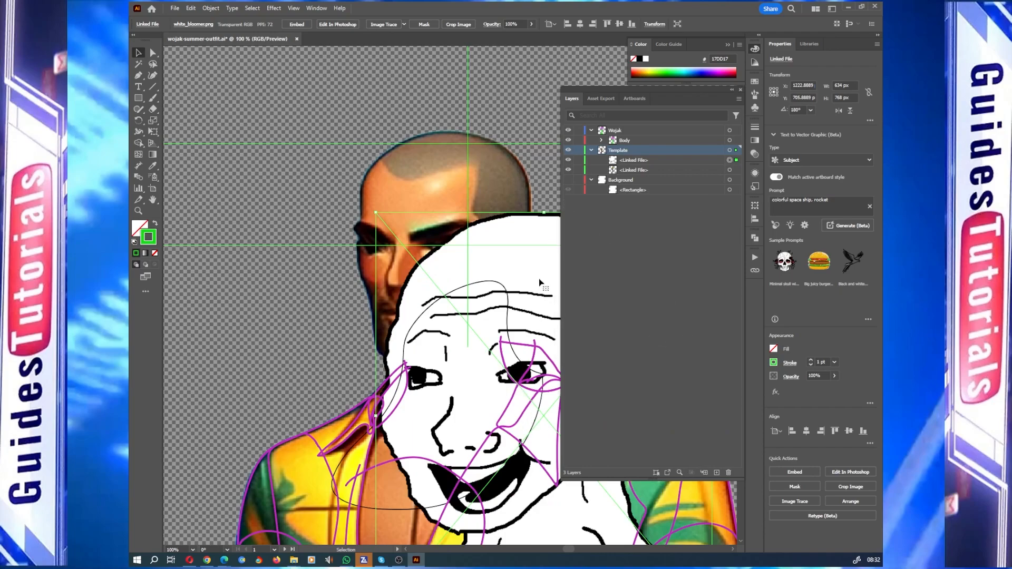
# Scale the Wojak image to about 446 × 540 px and position it over the template's head.
pyautogui.moveTo(538, 279); pyautogui.dragTo(442, 154)
pyautogui.moveTo(281, 492); pyautogui.dragTo(347, 409)
pyautogui.moveTo(464, 247); pyautogui.dragTo(439, 277)
pyautogui.moveTo(321, 442); pyautogui.dragTo(351, 404)
pyautogui.moveTo(494, 253)
pyautogui.mouseDown()
pyautogui.moveTo(484, 276)
pyautogui.moveTo(485, 267)
pyautogui.mouseUp()
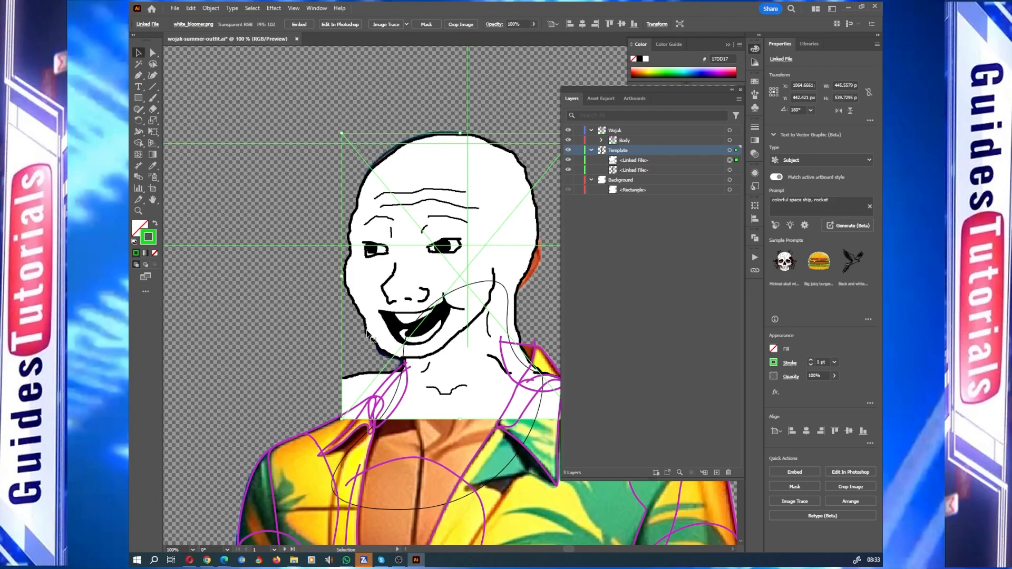
# Add a sublayer named Head inside the Body layer.
pyautogui.click(152, 97)
pyautogui.click(642, 140)
pyautogui.click(704, 472)
pyautogui.doubleClick(635, 152)
pyautogui.write('Head')
pyautogui.press('Return')
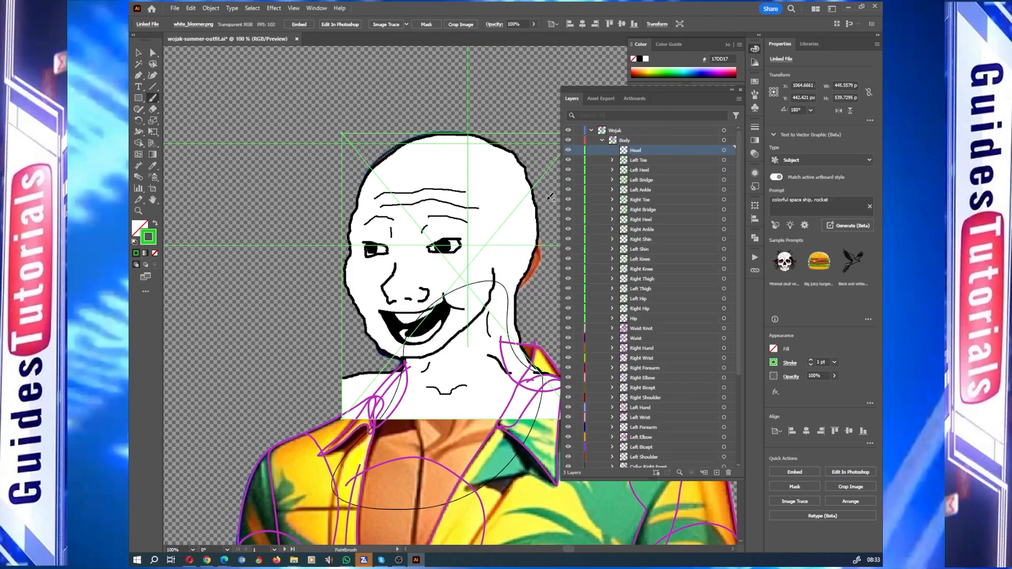
pyautogui.scroll(-2, 543, 311)
pyautogui.click(602, 140)
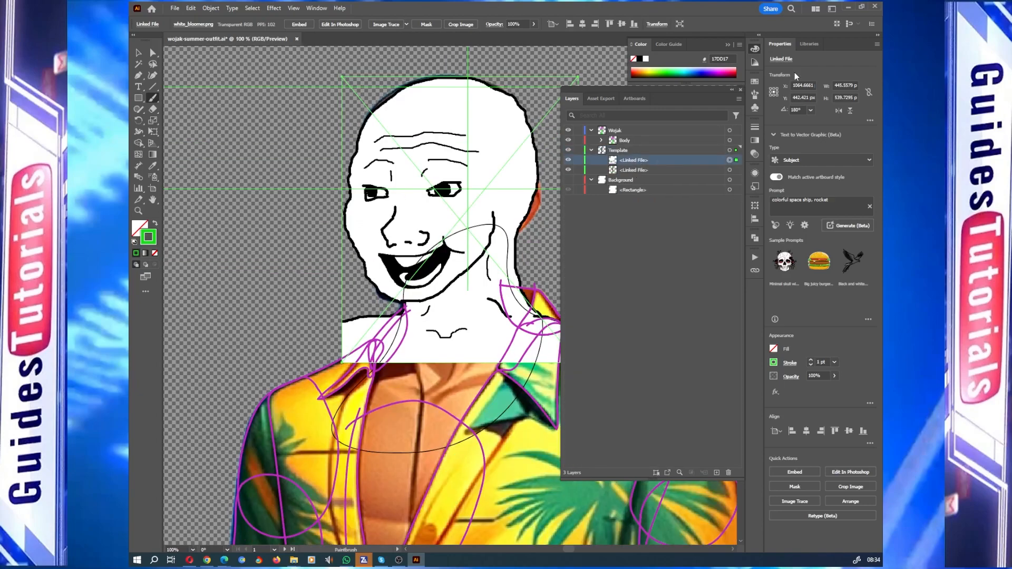
# Lower the placed Wojak image's opacity to 44% so the template shows through.
pyautogui.click(754, 154)
pyautogui.moveTo(731, 137); pyautogui.dragTo(703, 150)
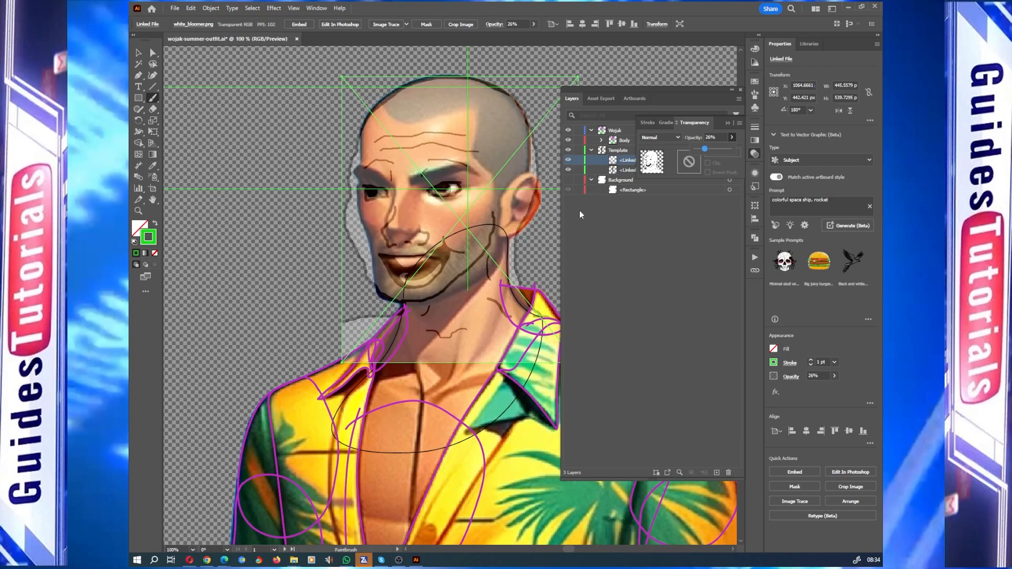
pyautogui.click(316, 8)
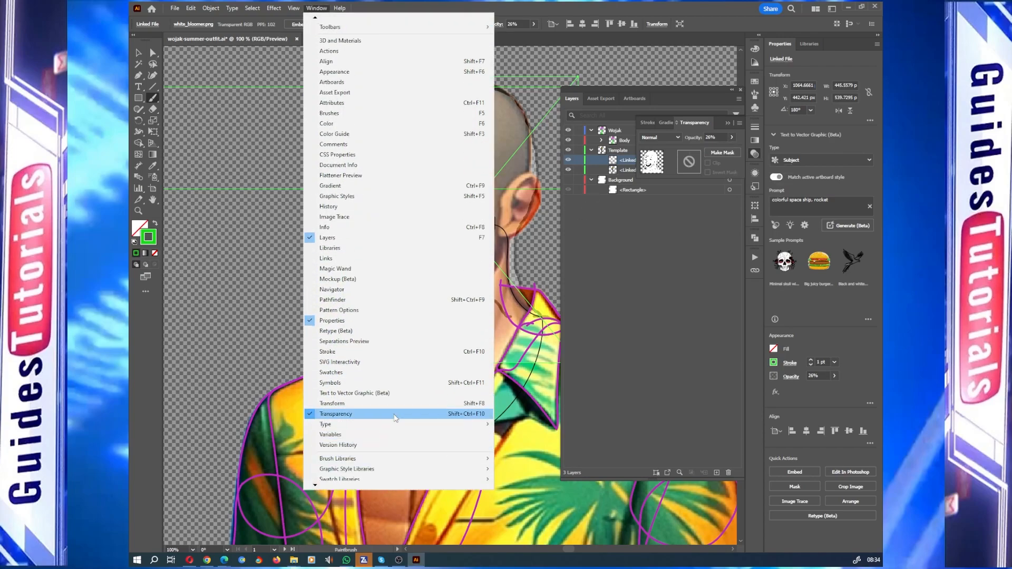
pyautogui.click(343, 415)
pyautogui.click(754, 154)
pyautogui.moveTo(705, 150); pyautogui.dragTo(712, 152)
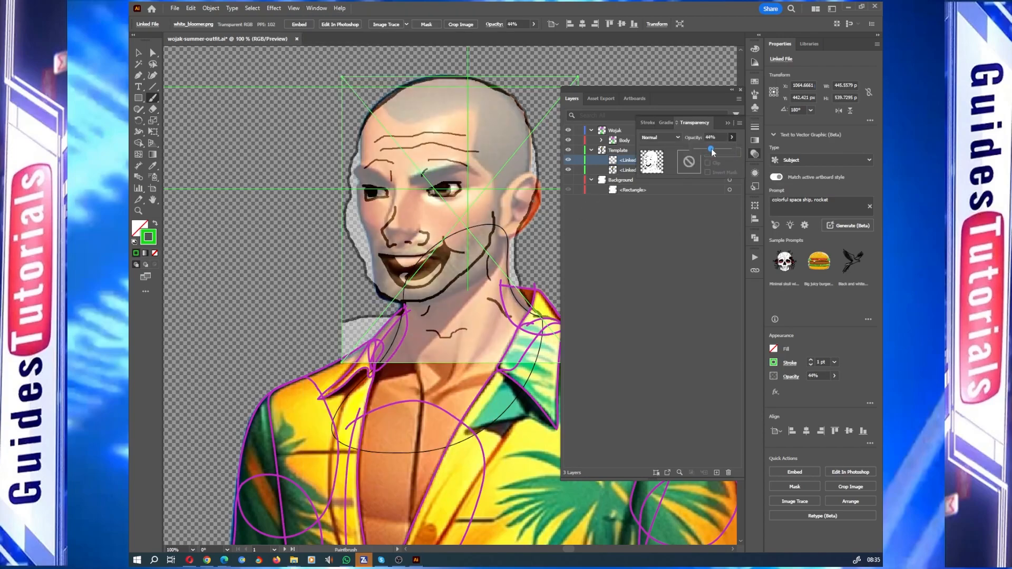
# Refit the semi-transparent Wojak image over the template's head at about 427 × 532 px.
pyautogui.click(138, 52)
pyautogui.moveTo(432, 295); pyautogui.dragTo(437, 303)
pyautogui.click(377, 325)
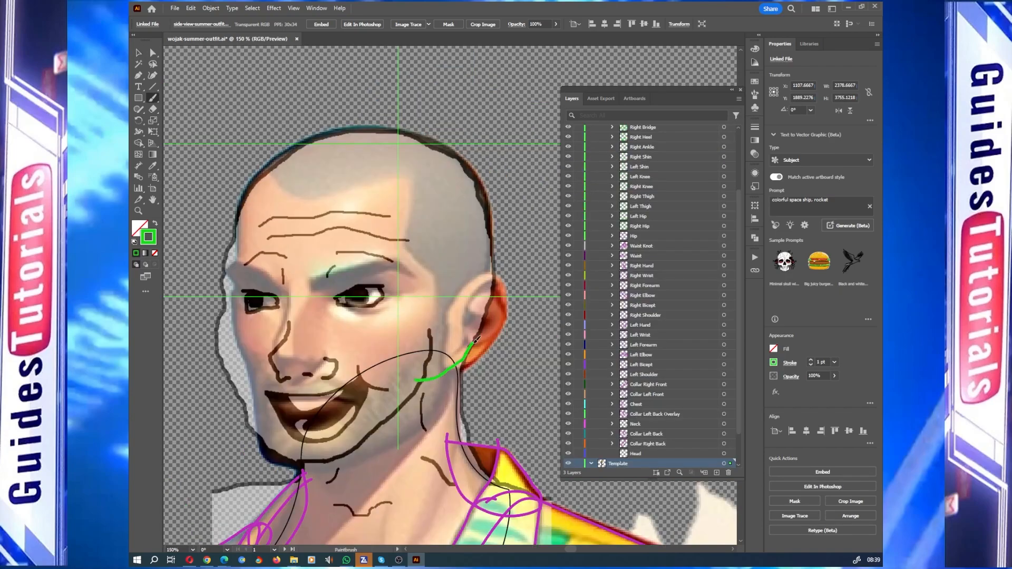
# Trace the Wojak's head and jaw outline with the Paintbrush and move the path from Template into the Head layer.
pyautogui.moveTo(476, 337)
pyautogui.mouseDown()
pyautogui.moveTo(480, 192)
pyautogui.moveTo(346, 130)
pyautogui.moveTo(232, 241)
pyautogui.moveTo(220, 354)
pyautogui.moveTo(254, 428)
pyautogui.moveTo(307, 460)
pyautogui.moveTo(431, 332)
pyautogui.mouseUp()
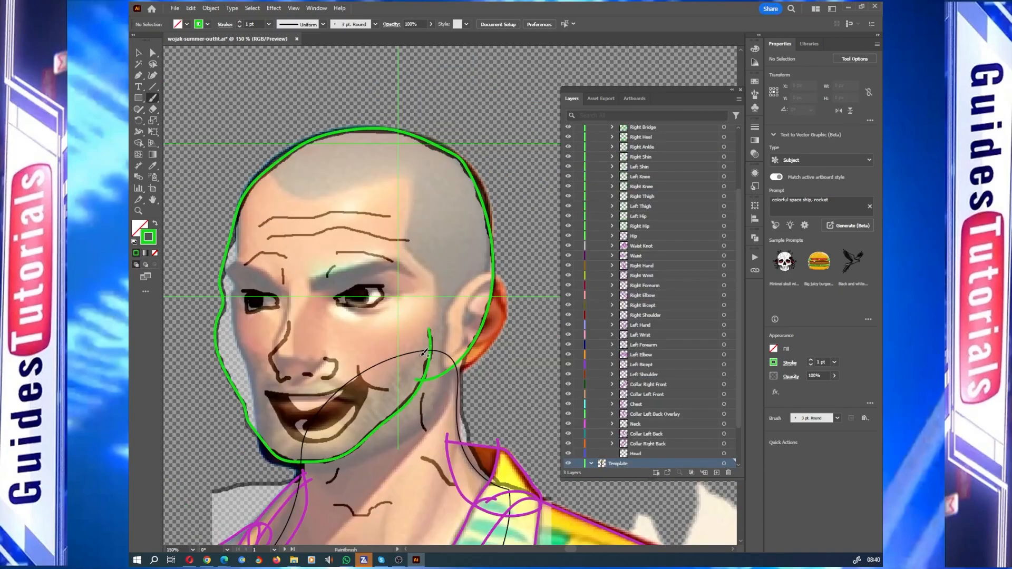
pyautogui.press('a')
pyautogui.click(460, 374)
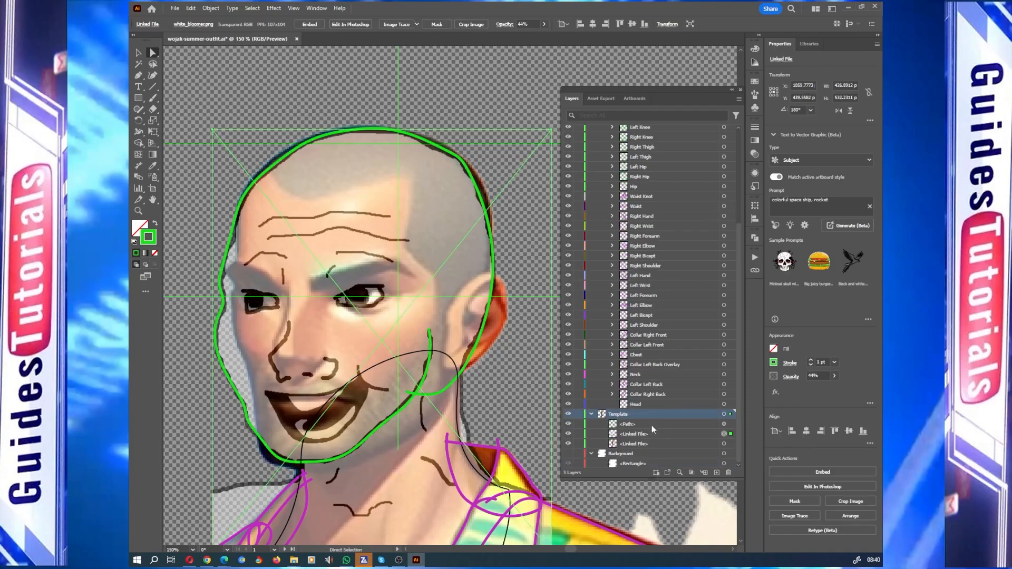
pyautogui.moveTo(662, 413); pyautogui.dragTo(706, 151)
pyautogui.click(612, 150)
# Paint the two forehead wrinkle lines on a Head sublayer named Forehead.
pyautogui.press('Return')
pyautogui.scroll(2, 287, 247)
pyautogui.press('b')
pyautogui.moveTo(244, 235); pyautogui.dragTo(528, 238)
pyautogui.moveTo(492, 188)
pyautogui.mouseDown()
pyautogui.moveTo(280, 195)
pyautogui.moveTo(227, 207)
pyautogui.mouseUp()
# Add a layer named Left Eyebrow and trace the left eyebrow strokes on it.
pyautogui.hotkey('ctrl', 'l')
pyautogui.doubleClick(654, 159)
pyautogui.write('Left Eyebrow')
pyautogui.scroll(-2, 369, 263)
pyautogui.moveTo(498, 227)
pyautogui.mouseDown()
pyautogui.moveTo(381, 205)
pyautogui.moveTo(362, 255)
pyautogui.mouseUp()
# Add a layer named Right Eyebrow and rename the head outline path as Face.
pyautogui.hotkey('ctrl', 'l')
pyautogui.doubleClick(653, 160)
pyautogui.write('Right EyeBrow')
pyautogui.press('Return')
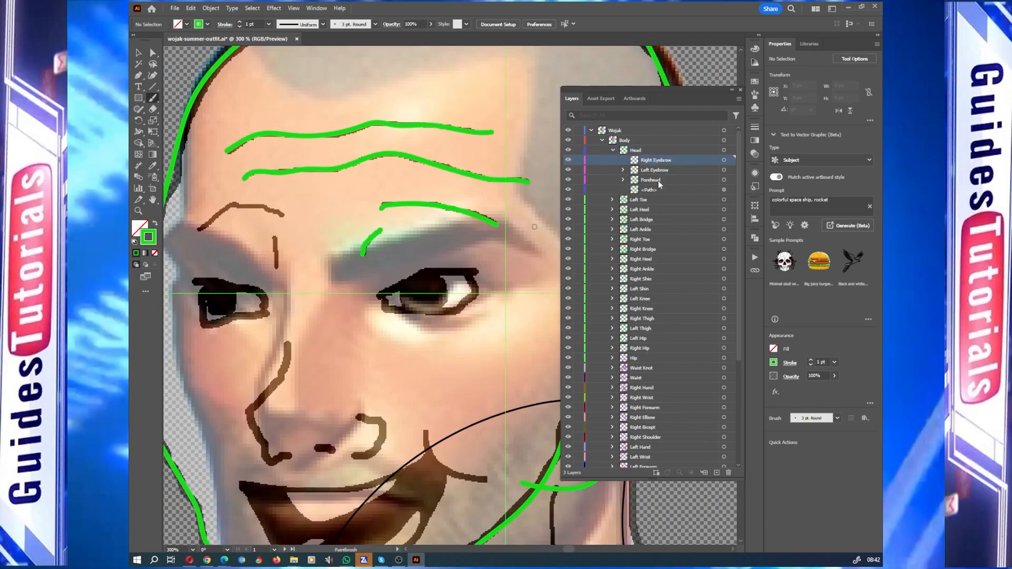
pyautogui.doubleClick(648, 190)
pyautogui.write('Face')
# Trace the arched and vertical strokes of the right eyebrow on the Right Eyebrow layer.
pyautogui.click(685, 159)
pyautogui.moveTo(198, 230); pyautogui.dragTo(287, 212)
pyautogui.moveTo(280, 246); pyautogui.dragTo(277, 269)
# Add a layer named Right Eyeball and trace the right eye's outline on it.
pyautogui.hotkey('ctrl', 'l')
pyautogui.doubleClick(653, 160)
pyautogui.write('Right Eyeball')
pyautogui.press('Return')
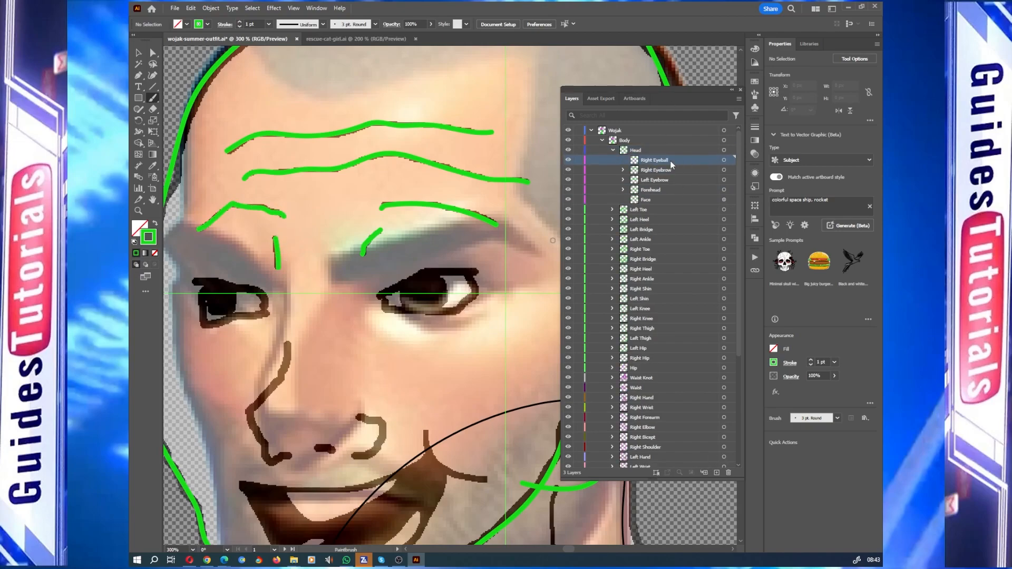
pyautogui.moveTo(206, 305)
pyautogui.mouseDown()
pyautogui.moveTo(269, 303)
pyautogui.moveTo(228, 281)
pyautogui.moveTo(200, 277)
pyautogui.mouseUp()
# Add a layer named Left Eyeball and trace the left eye's outline on it.
pyautogui.hotkey('ctrl', 'l')
pyautogui.doubleClick(653, 160)
pyautogui.write('Left Eye')
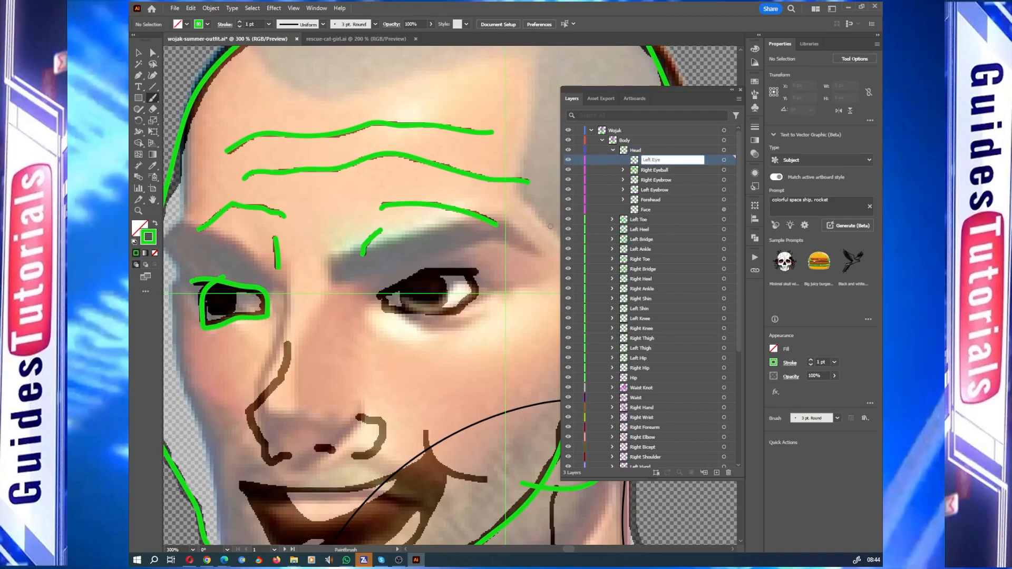
pyautogui.write('ball')
pyautogui.press('Return')
pyautogui.moveTo(381, 294)
pyautogui.mouseDown()
pyautogui.moveTo(425, 272)
pyautogui.moveTo(478, 269)
pyautogui.moveTo(421, 311)
pyautogui.mouseUp()
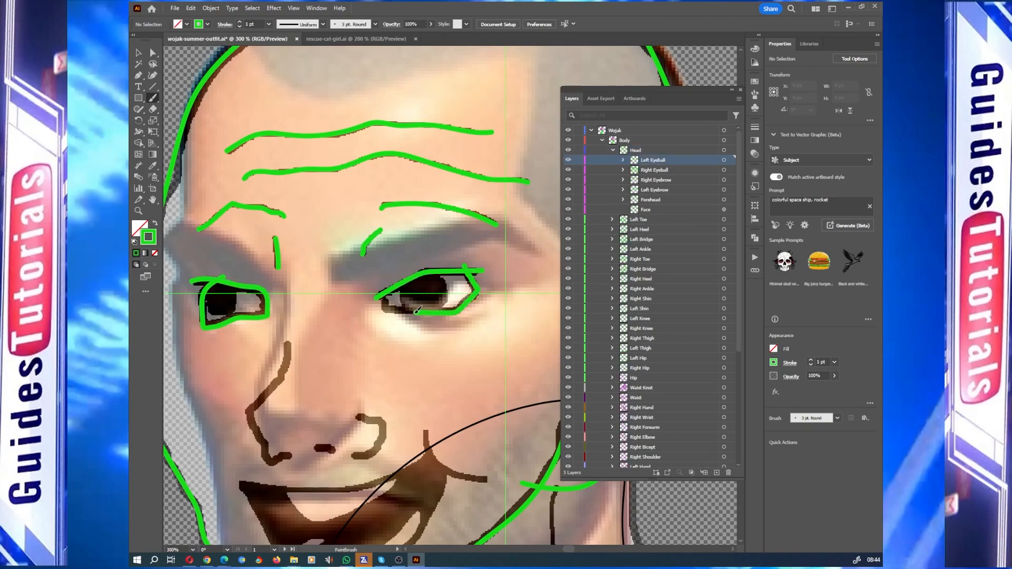
# Add a Head sublayer named Nose and trace the nose bridge and nostril lines on it.
pyautogui.click(648, 150)
pyautogui.click(703, 472)
pyautogui.doubleClick(653, 160)
pyautogui.write('Nose')
pyautogui.press('Return')
pyautogui.moveTo(273, 387)
pyautogui.mouseDown()
pyautogui.moveTo(265, 445)
pyautogui.moveTo(388, 418)
pyautogui.mouseUp()
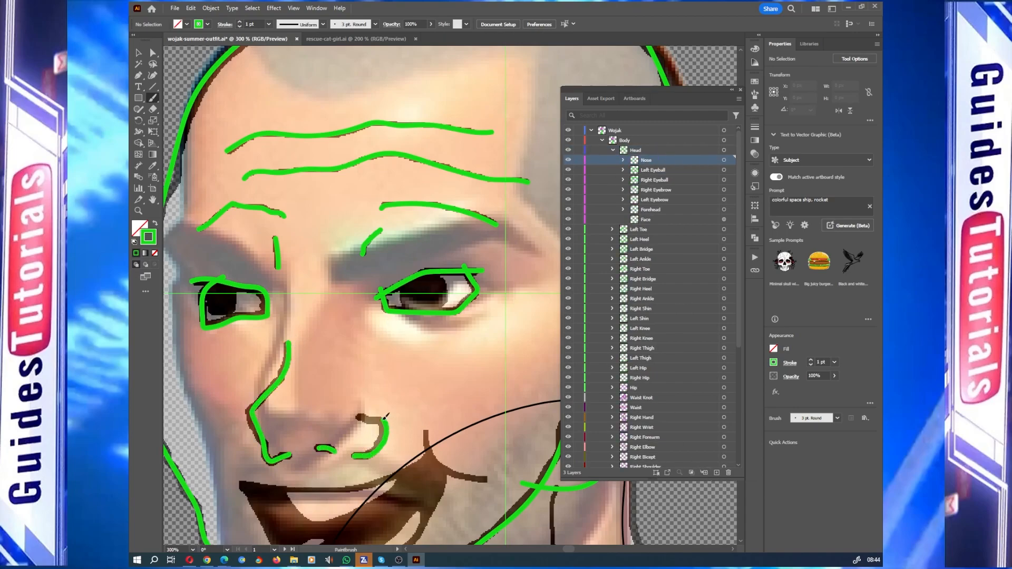
# Add a Head sublayer named Right Eye and nest the Right Eyeball layer inside it.
pyautogui.click(648, 150)
pyautogui.click(703, 472)
pyautogui.doubleClick(653, 160)
pyautogui.write('Right Eye')
pyautogui.moveTo(662, 159); pyautogui.dragTo(663, 160)
pyautogui.click(663, 160)
# Add a sublayer named Right Pupil inside Right Eye and trace the round right pupil on it.
pyautogui.click(703, 472)
pyautogui.doubleClick(664, 169)
pyautogui.write('Right Pupil')
pyautogui.press('Return')
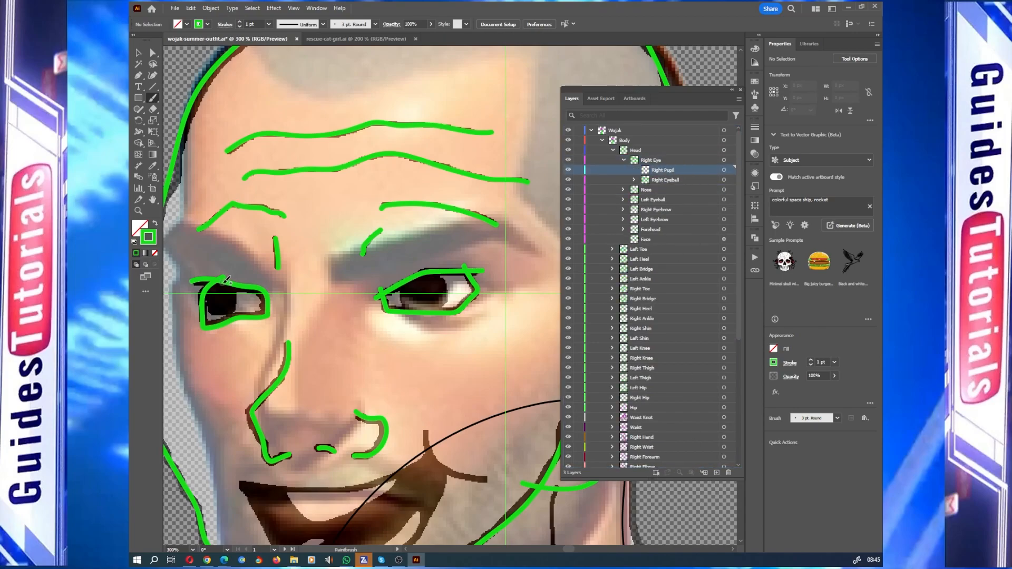
pyautogui.moveTo(221, 277); pyautogui.dragTo(238, 312)
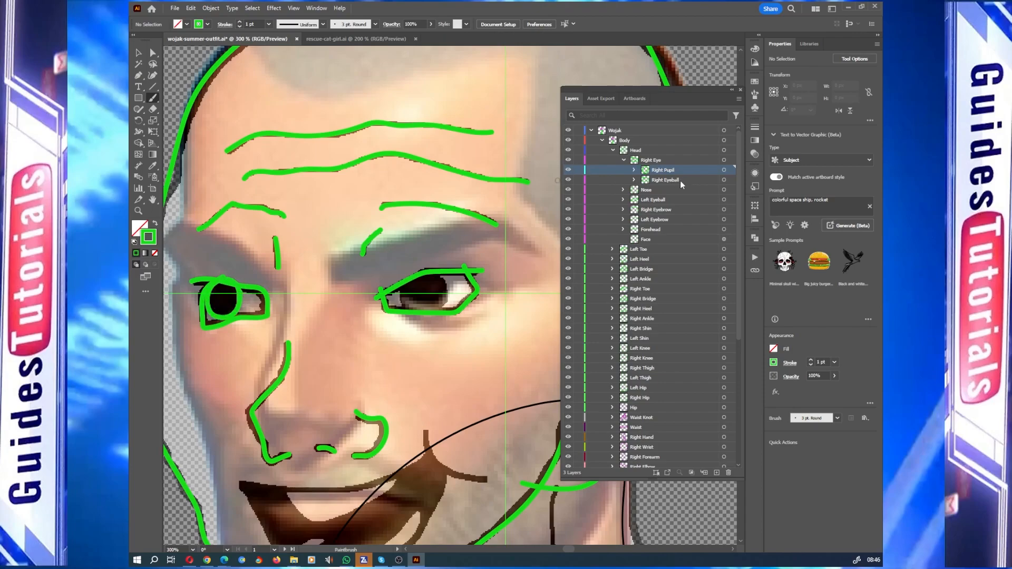
# Add a Head sublayer named Left Eye and nest the Left Eyeball layer inside it.
pyautogui.click(678, 160)
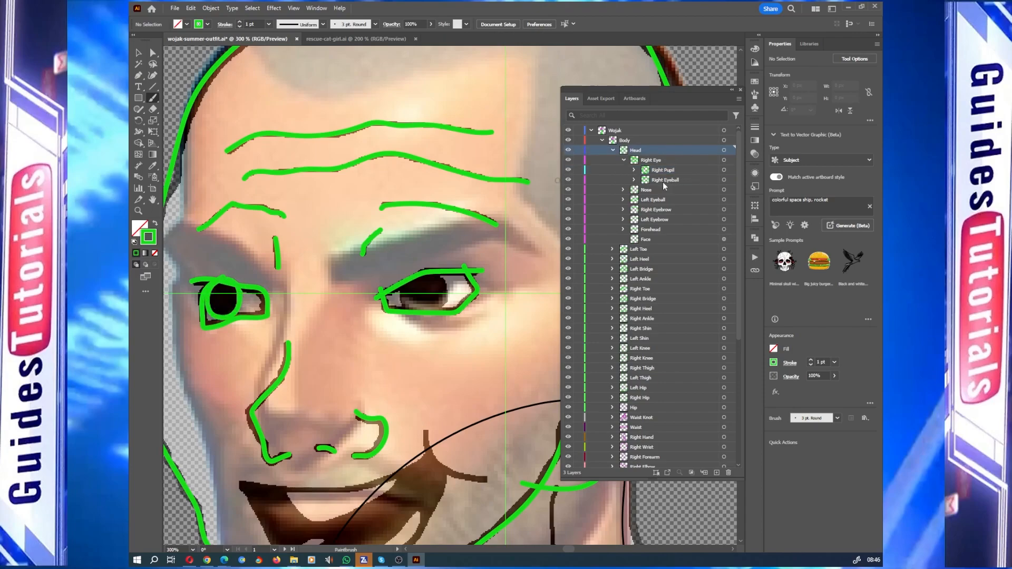
pyautogui.hotkey('ctrl', 'l')
pyautogui.moveTo(661, 211); pyautogui.dragTo(653, 161)
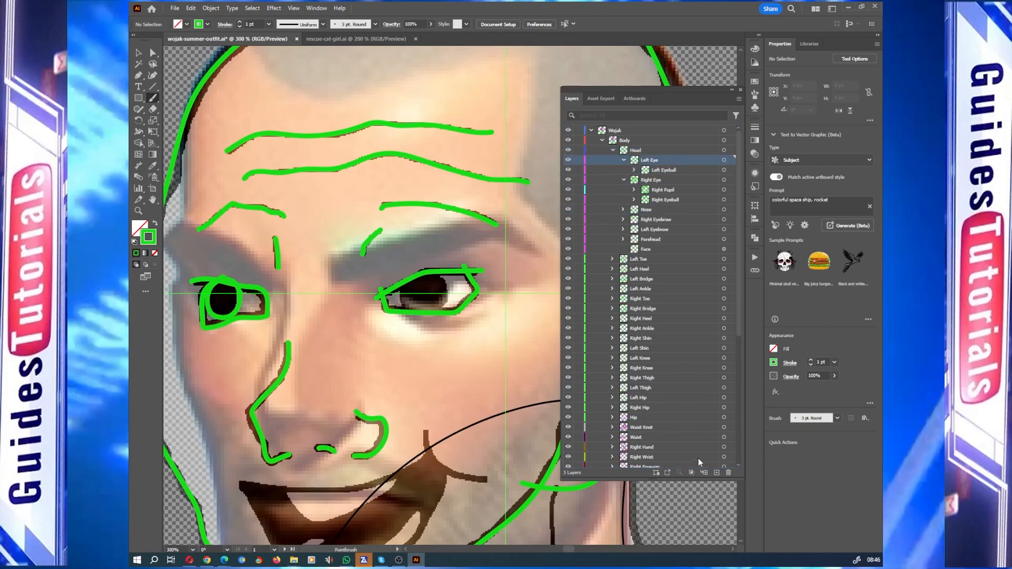
# Add a sublayer named Left Pupil inside Left Eye and trace the round left pupil on it.
pyautogui.click(624, 160)
pyautogui.click(665, 171)
pyautogui.moveTo(415, 278); pyautogui.dragTo(441, 308)
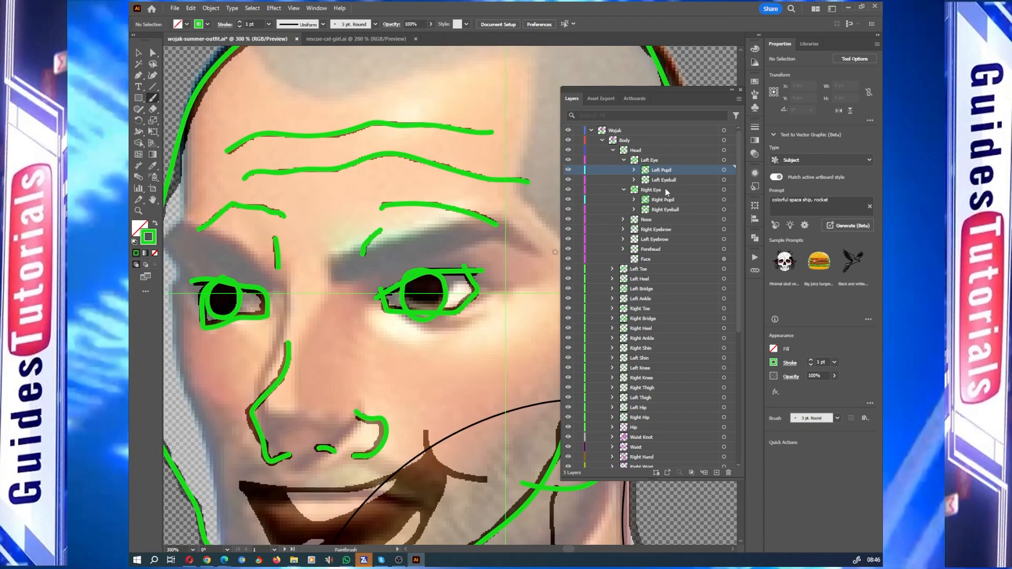
# Trace the four short neck crease and Adam's apple lines on the Neck layer with a black 1 pt brush stroke, and save the document.
pyautogui.scroll(-4, 483, 305)
pyautogui.scroll(1, 483, 305)
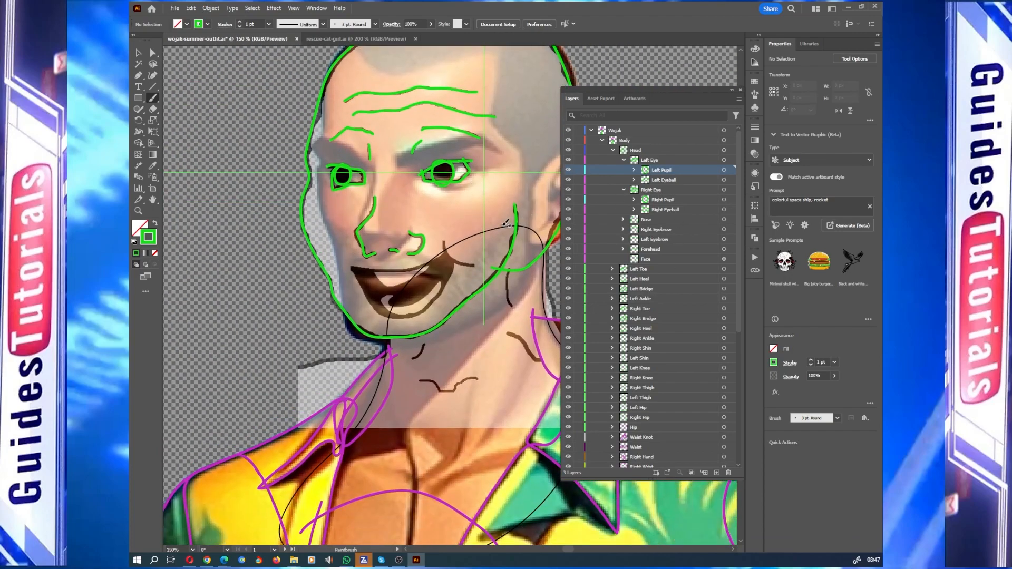
pyautogui.scroll(-7, 643, 295)
pyautogui.click(635, 394)
pyautogui.scroll(2, 529, 305)
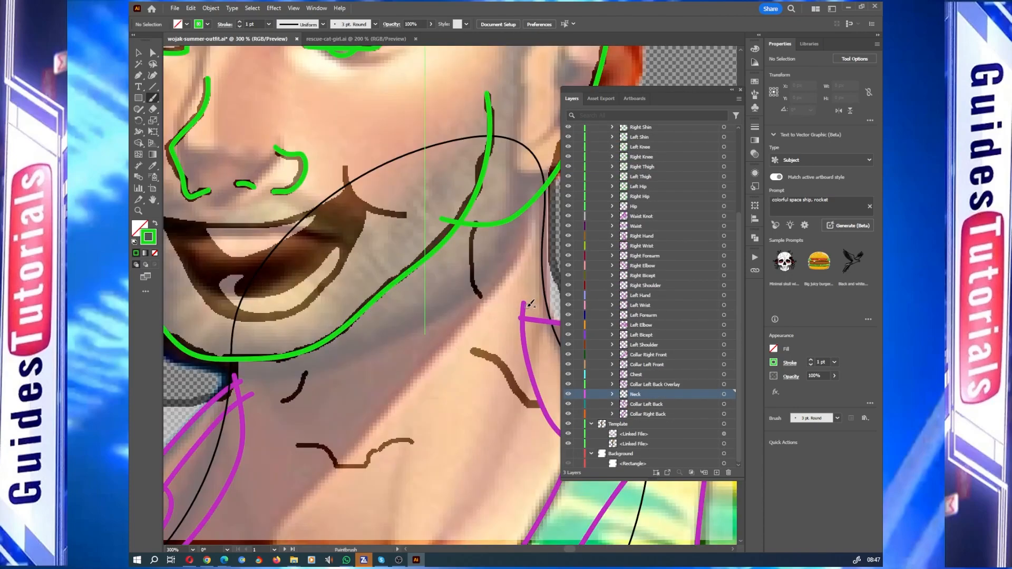
pyautogui.click(724, 434)
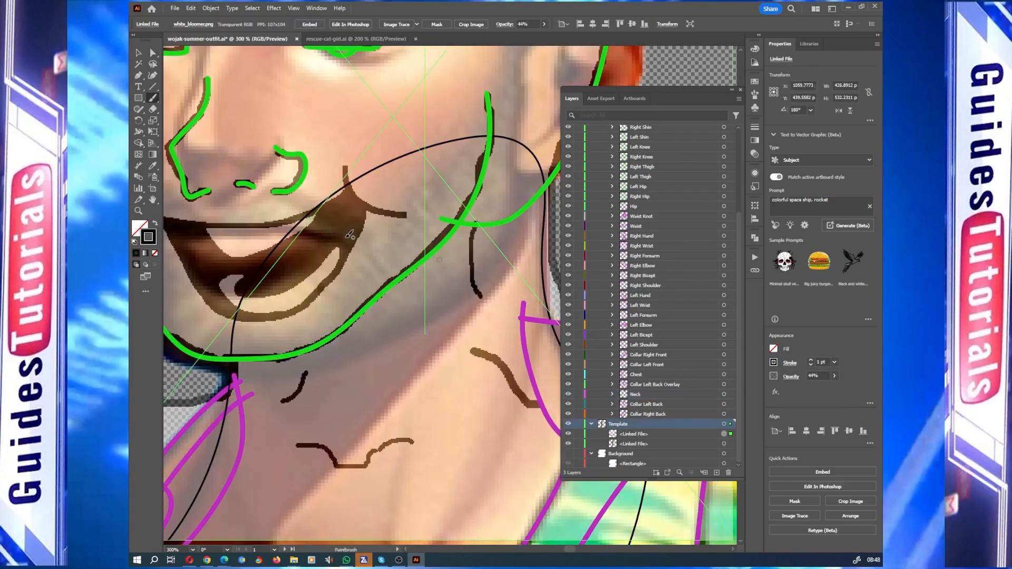
pyautogui.keyDown('ctrl'); pyautogui.click(367, 175); pyautogui.keyUp('ctrl')
pyautogui.moveTo(477, 221); pyautogui.dragTo(478, 297)
pyautogui.moveTo(308, 371); pyautogui.dragTo(281, 402)
pyautogui.moveTo(296, 446)
pyautogui.mouseDown()
pyautogui.moveTo(335, 459)
pyautogui.moveTo(415, 446)
pyautogui.mouseUp()
pyautogui.moveTo(473, 349); pyautogui.dragTo(473, 348)
pyautogui.hotkey('ctrl', '1')
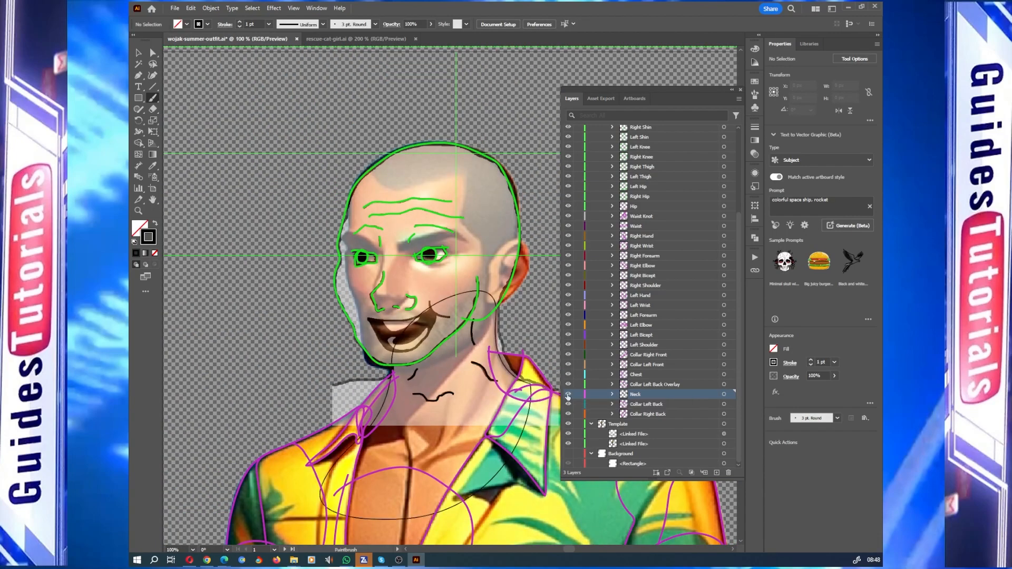
pyautogui.hotkey('ctrl', 's')
# Hide the Template layer and show the white Background layer behind the traced line art.
pyautogui.hotkey('ctrl', '-')
pyautogui.hotkey('ctrl', '-')
pyautogui.hotkey('ctrl', '-')
pyautogui.hotkey('ctrl', '-')
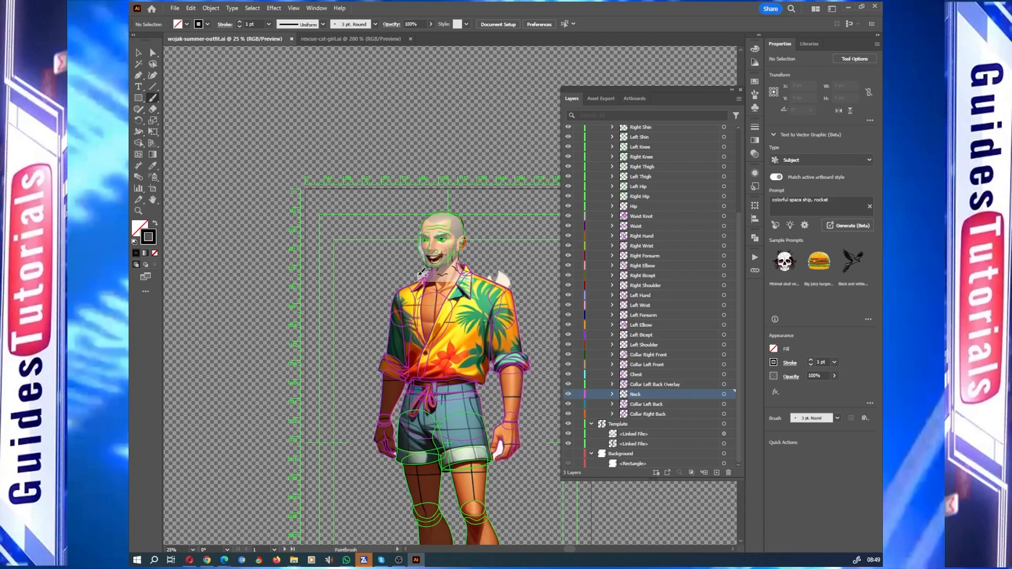
pyautogui.scroll(4, 734, 356)
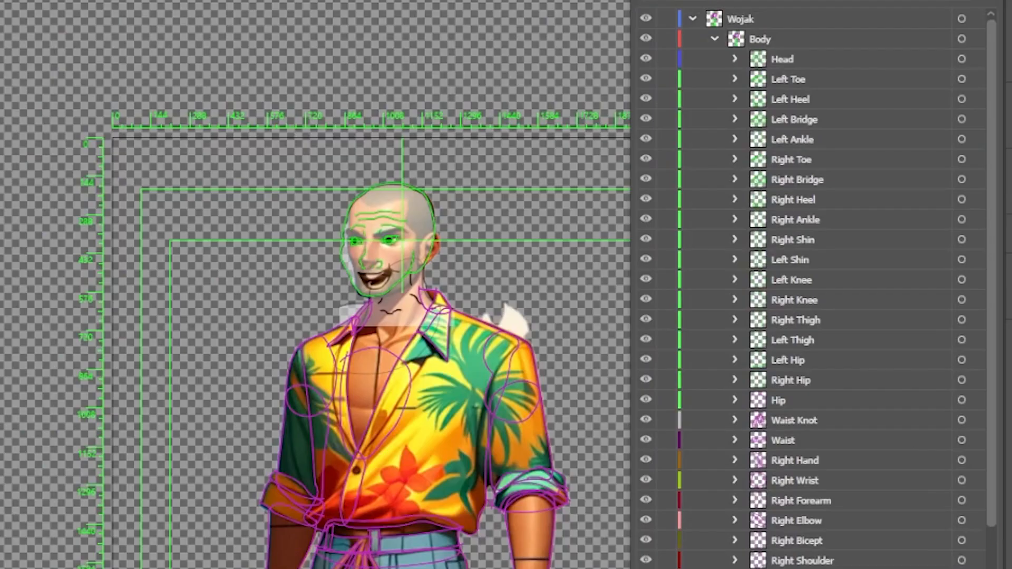
pyautogui.scroll(-5, 910, 408)
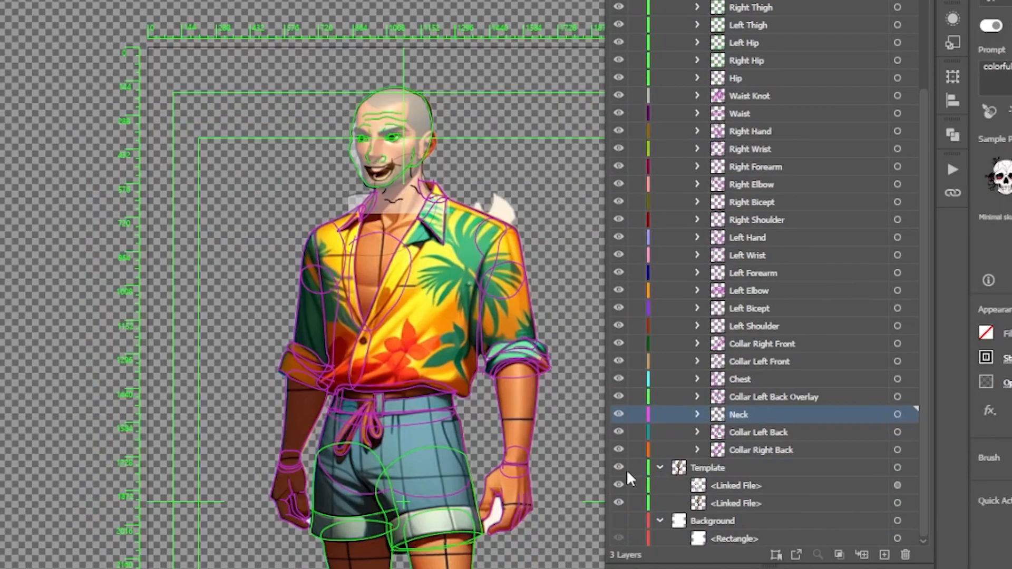
pyautogui.click(618, 467)
pyautogui.click(568, 454)
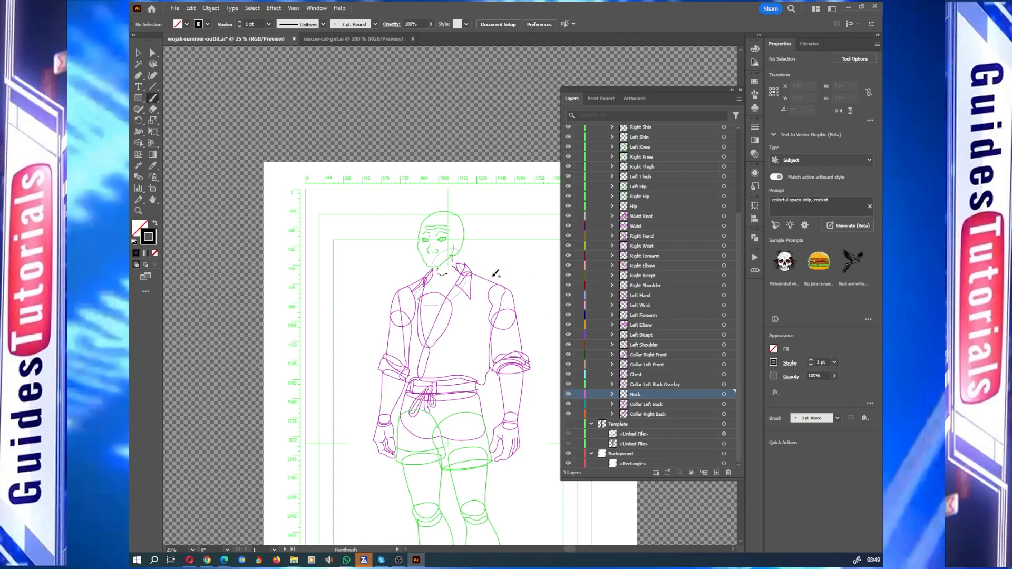
# Start a screen snip to capture the full-body line drawing on its artboard.
pyautogui.scroll(-3, 487, 285)
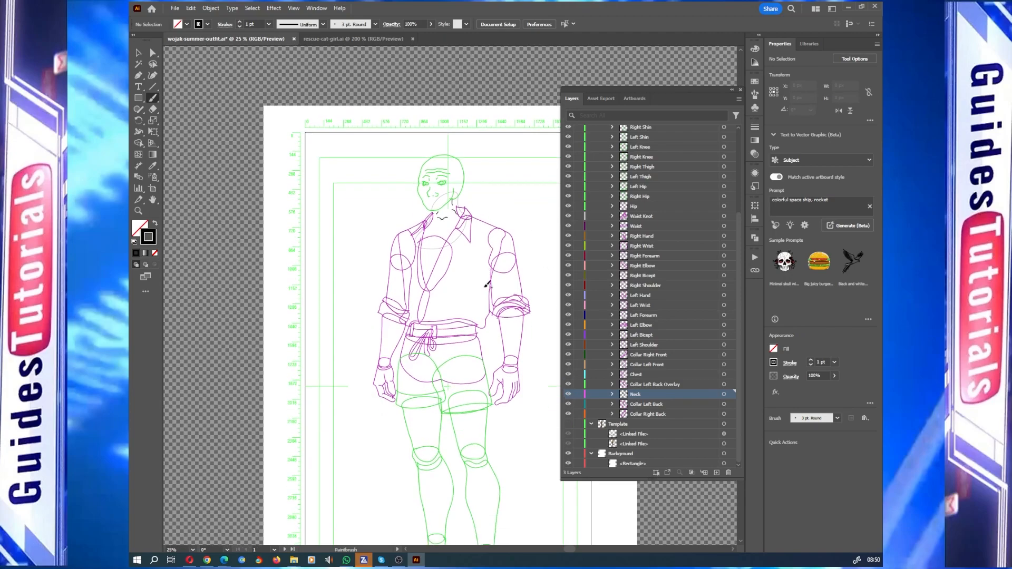
pyautogui.scroll(-1, 488, 284)
pyautogui.scroll(-1, 487, 284)
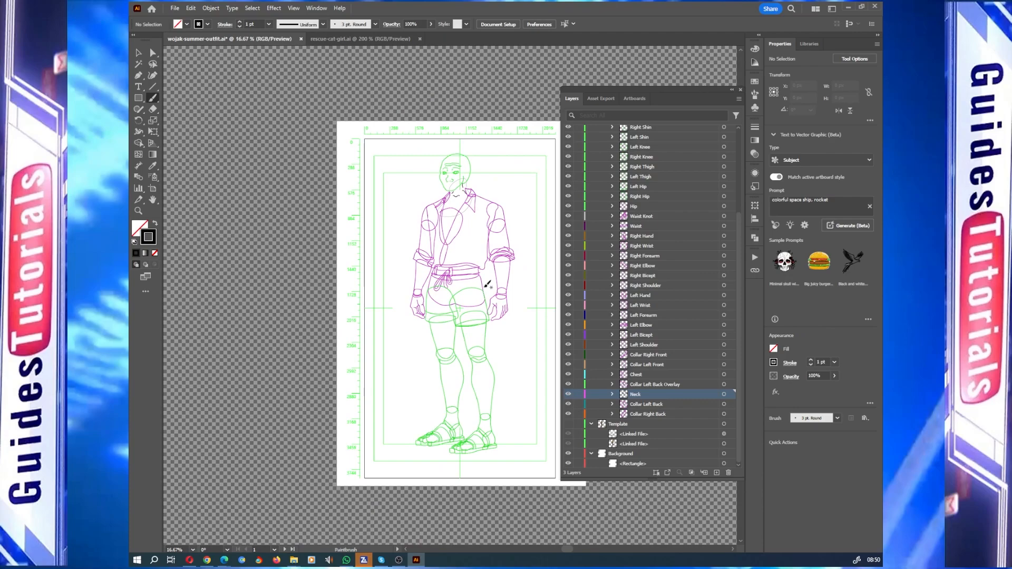
pyautogui.scroll(2, 487, 284)
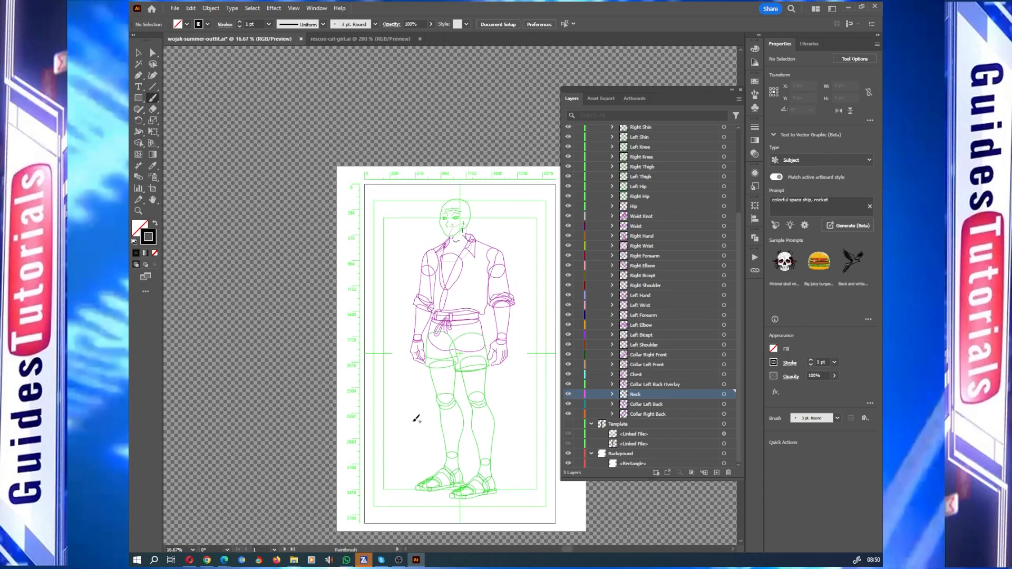
pyautogui.scroll(1, 417, 421)
pyautogui.scroll(-1, 415, 422)
pyautogui.scroll(-1, 414, 422)
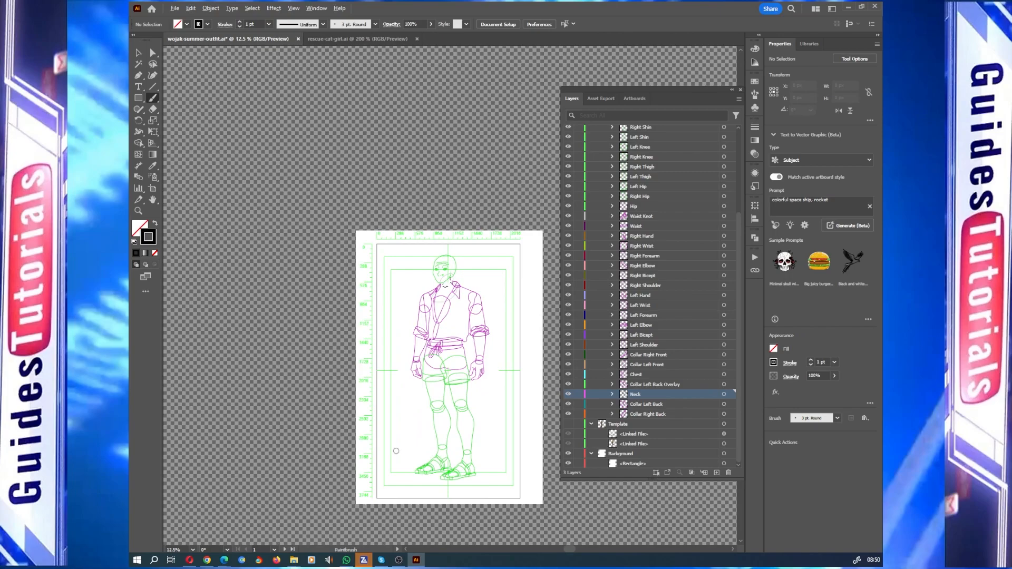
pyautogui.scroll(-1, 395, 451)
pyautogui.scroll(1, 396, 451)
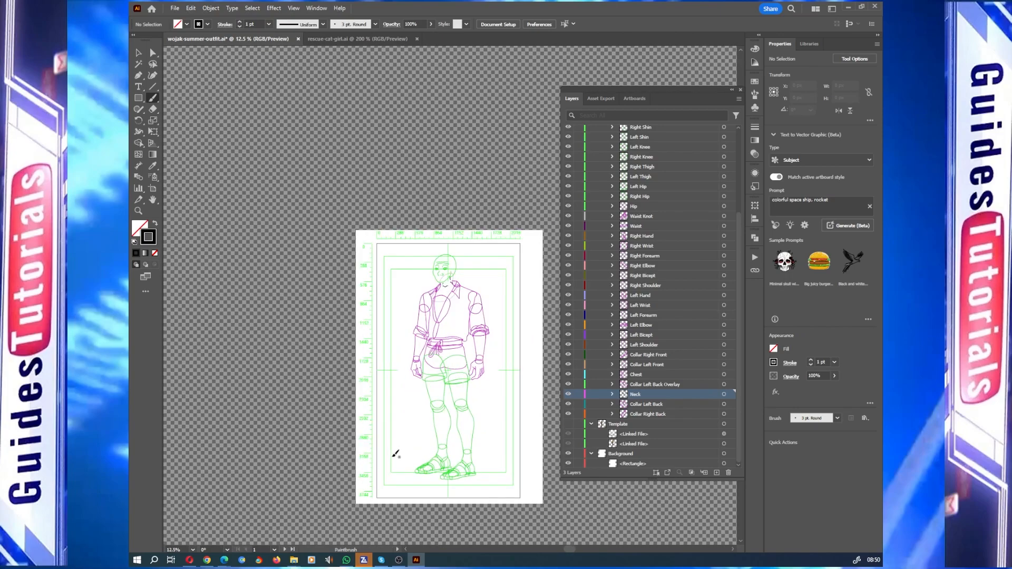
pyautogui.press('super+shift+s')
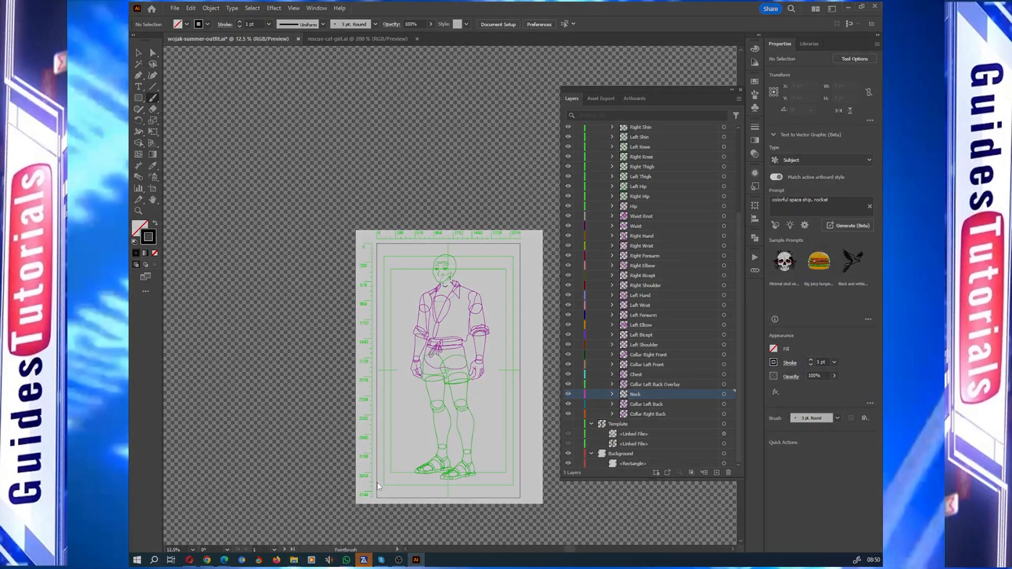